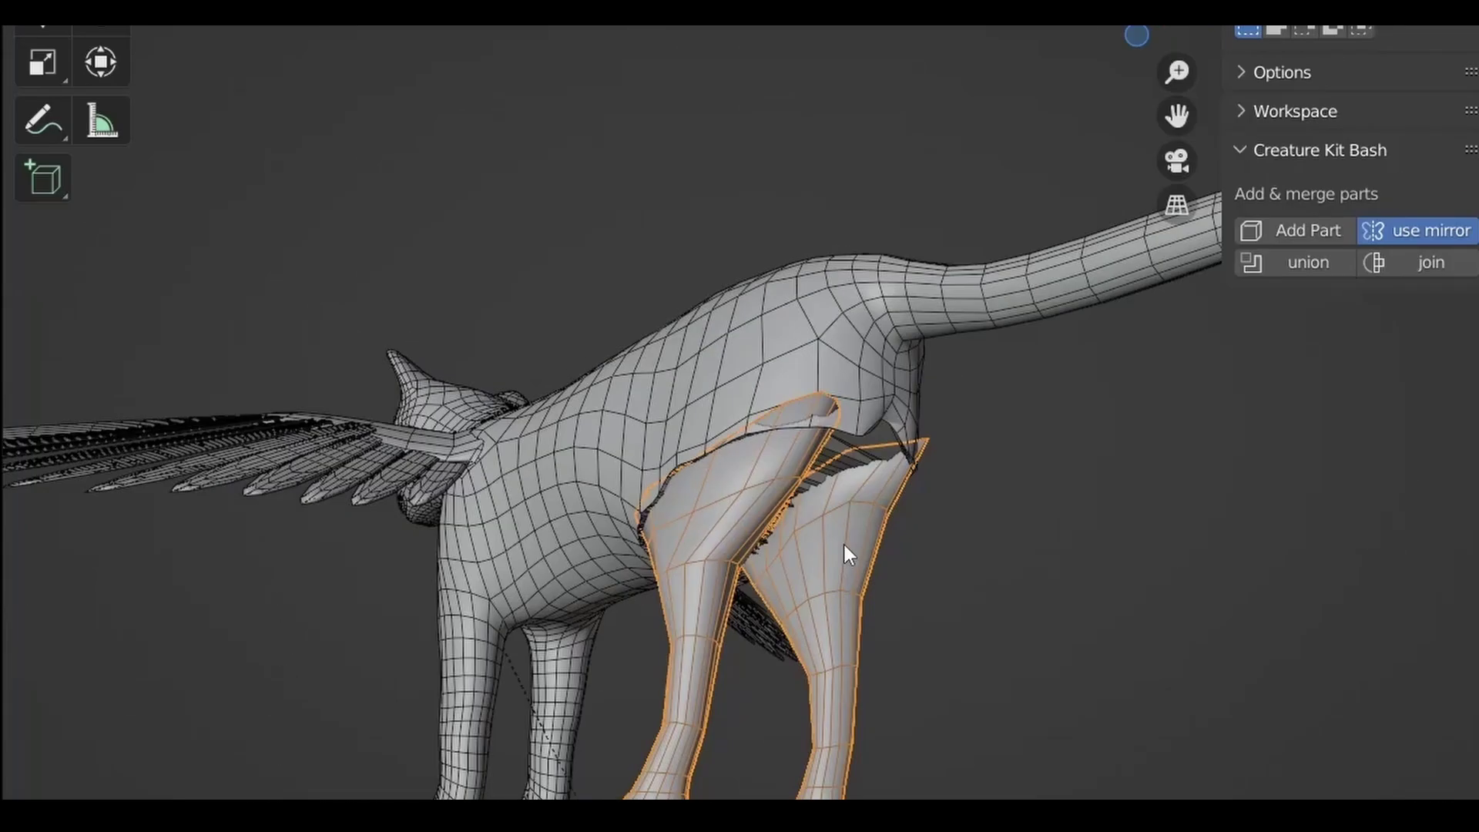
Step: Try to union the bird legs with the winged cat body
{"action": "left_click", "coordinate": [692, 402], "text": "shift"}
{"action": "middle_click_drag", "start_coordinate": [692, 402], "coordinate": [1016, 414]}
{"action": "left_click", "coordinate": [1298, 254]}
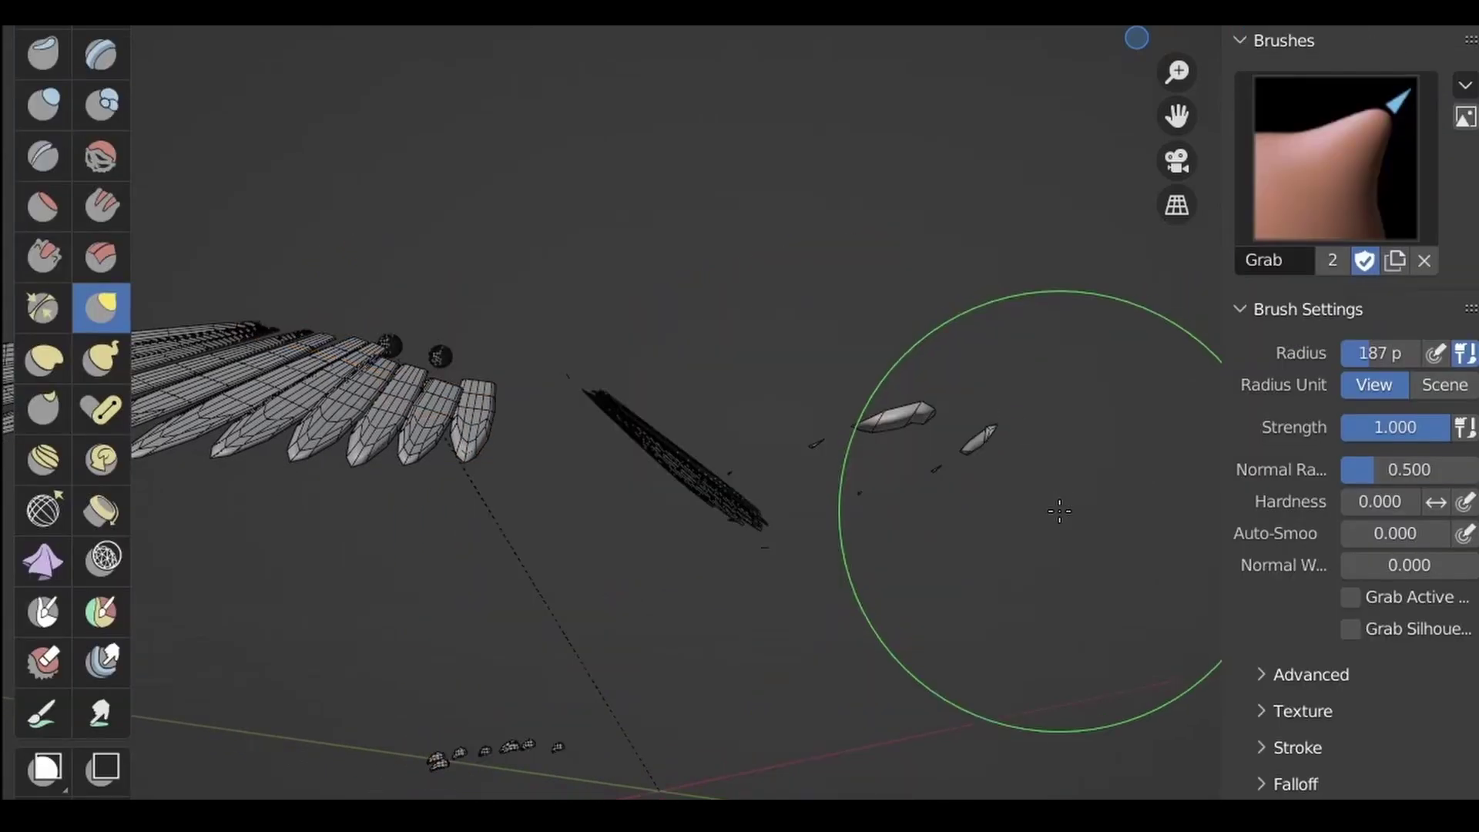
{"action": "middle_click_drag", "start_coordinate": [993, 543], "coordinate": [959, 586]}
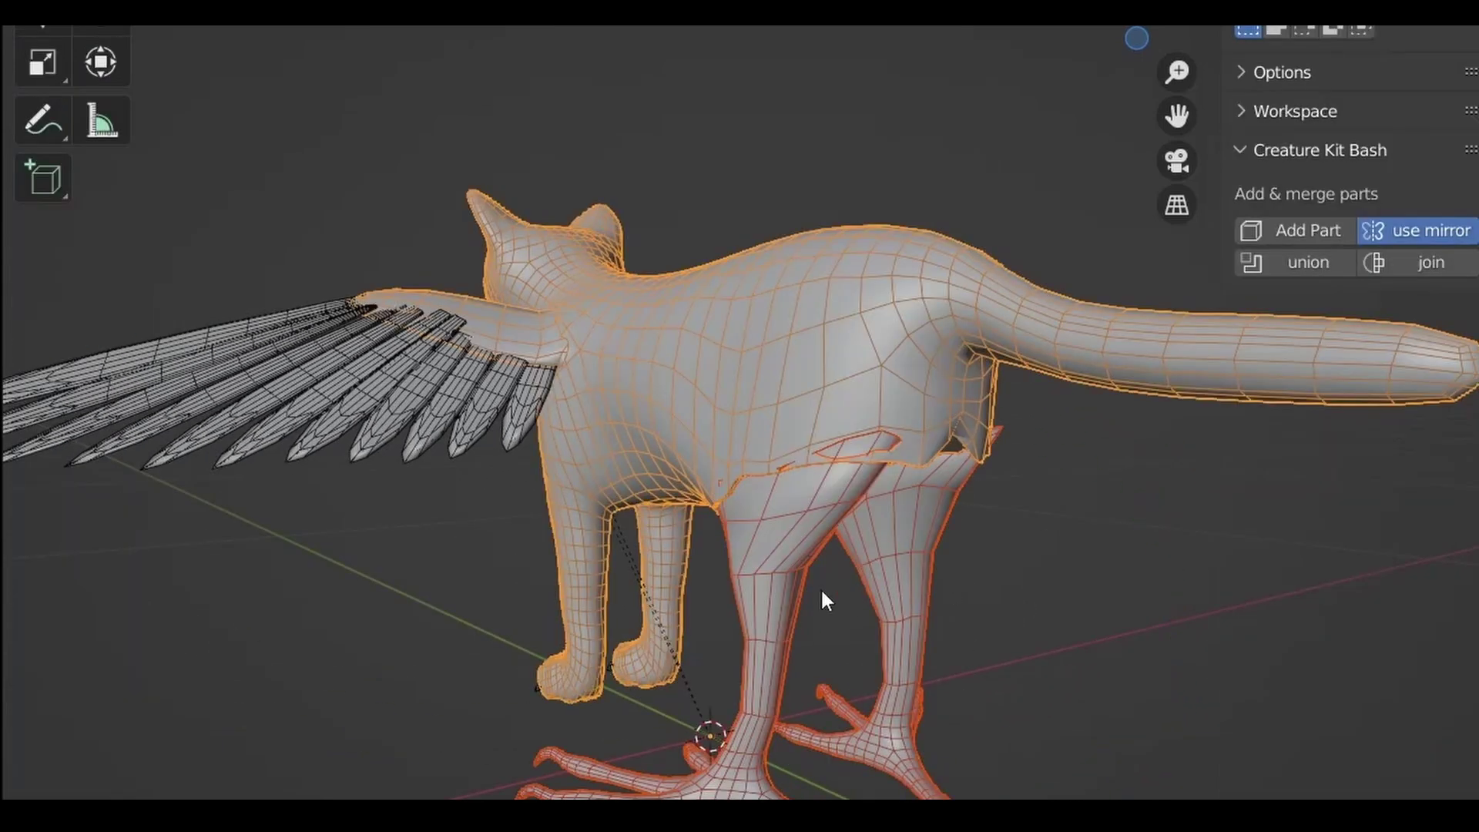
{"action": "middle_click_drag", "start_coordinate": [825, 601], "coordinate": [779, 587]}
{"action": "scroll", "coordinate": [943, 600], "scroll_direction": "up", "scroll_amount": 1}
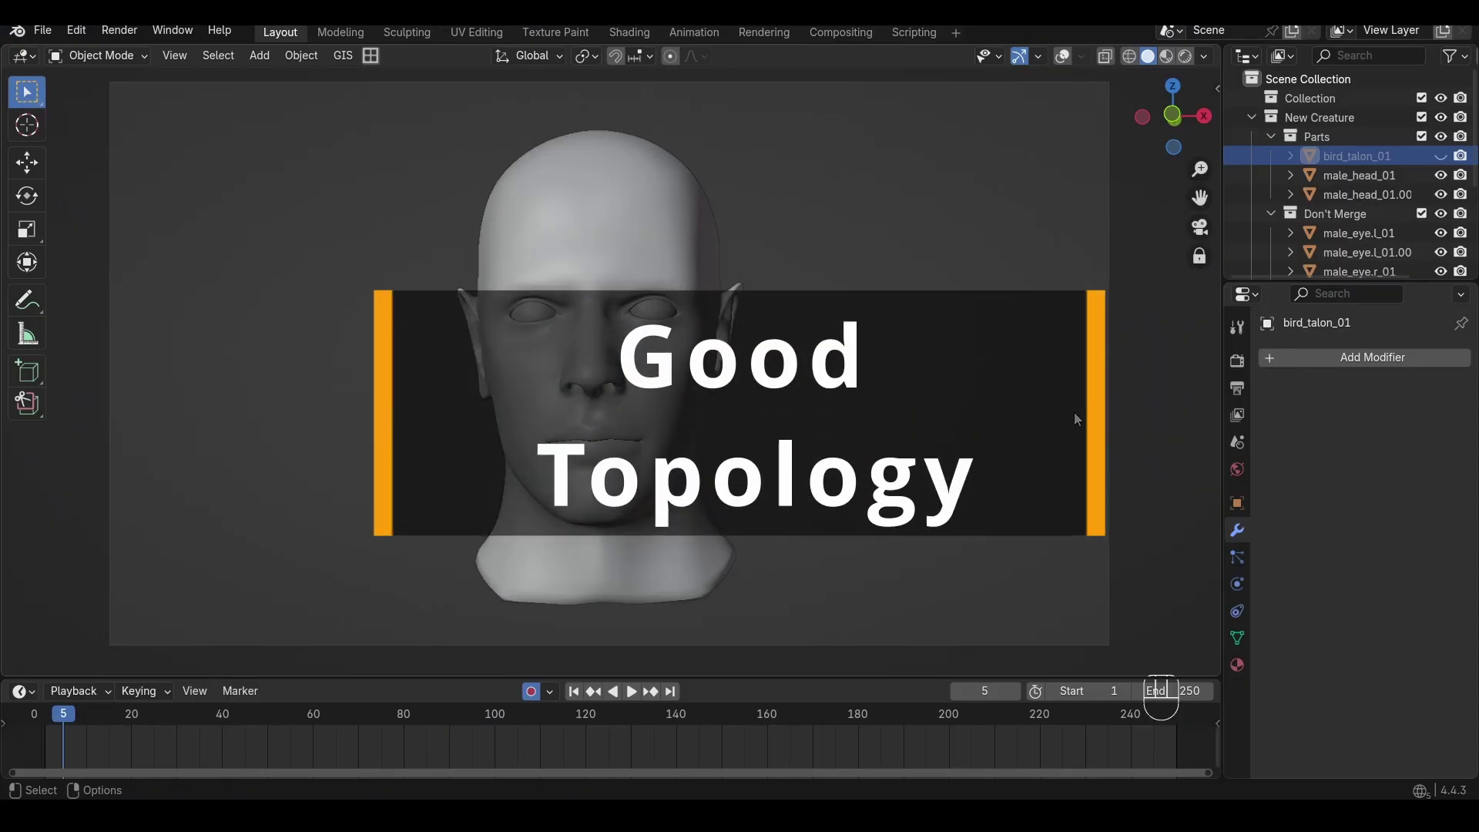
Step: Show the viewport overlays on the male head and move the timeline to frame 63
{"action": "key", "text": "z"}
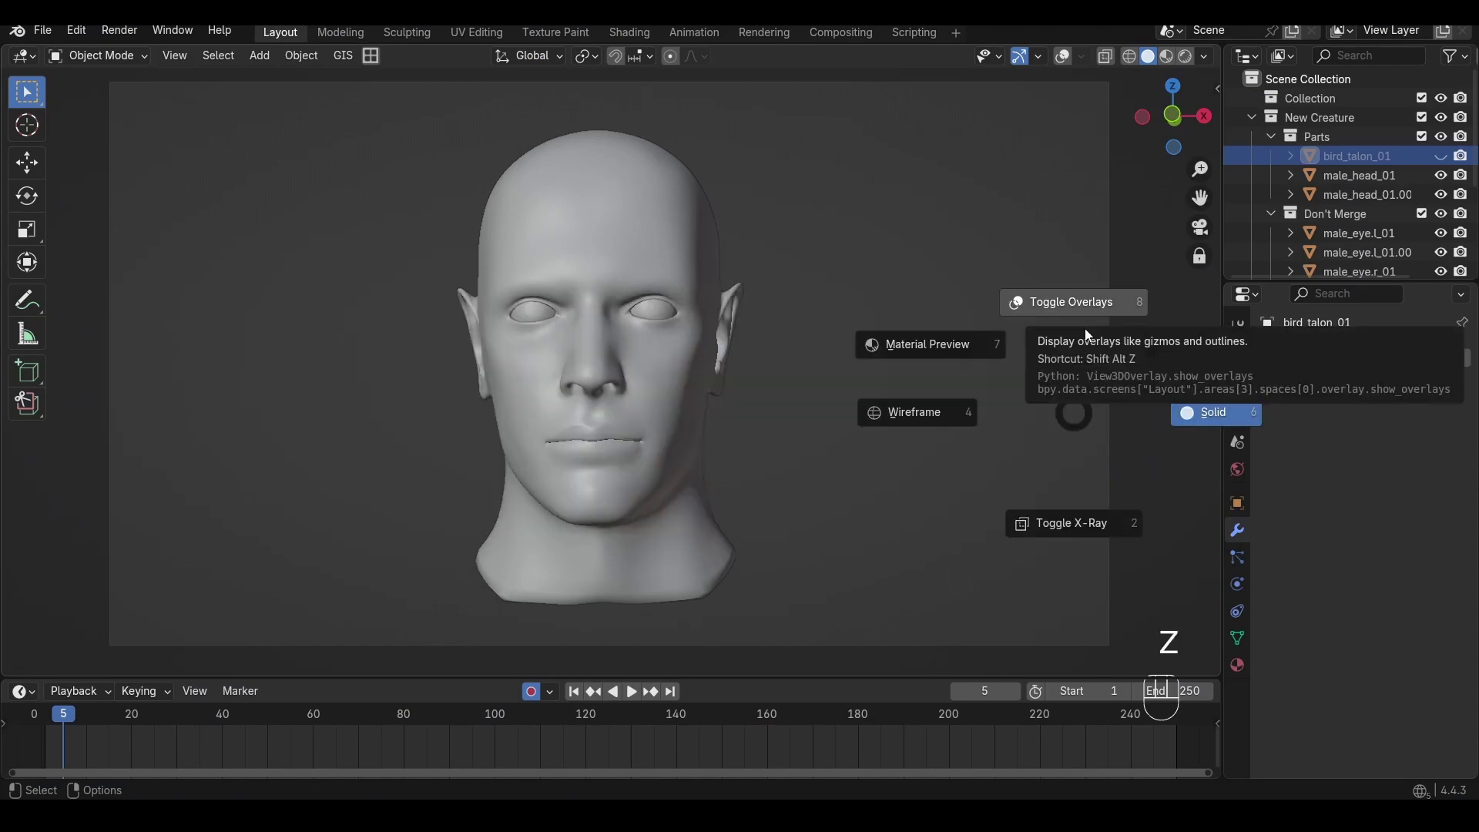
{"action": "left_click", "coordinate": [1085, 326]}
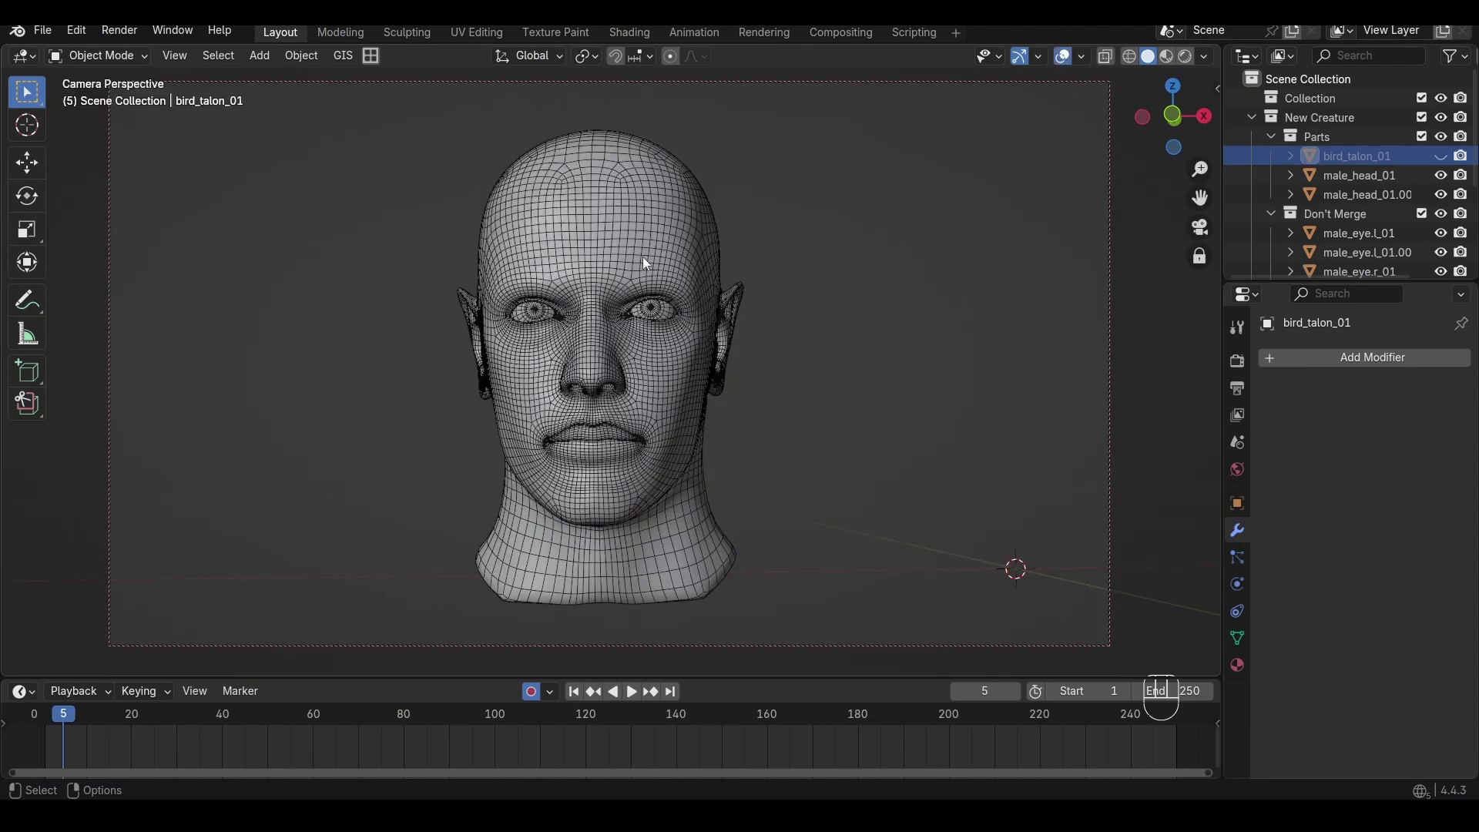
{"action": "left_click_drag", "start_coordinate": [85, 751], "coordinate": [326, 746]}
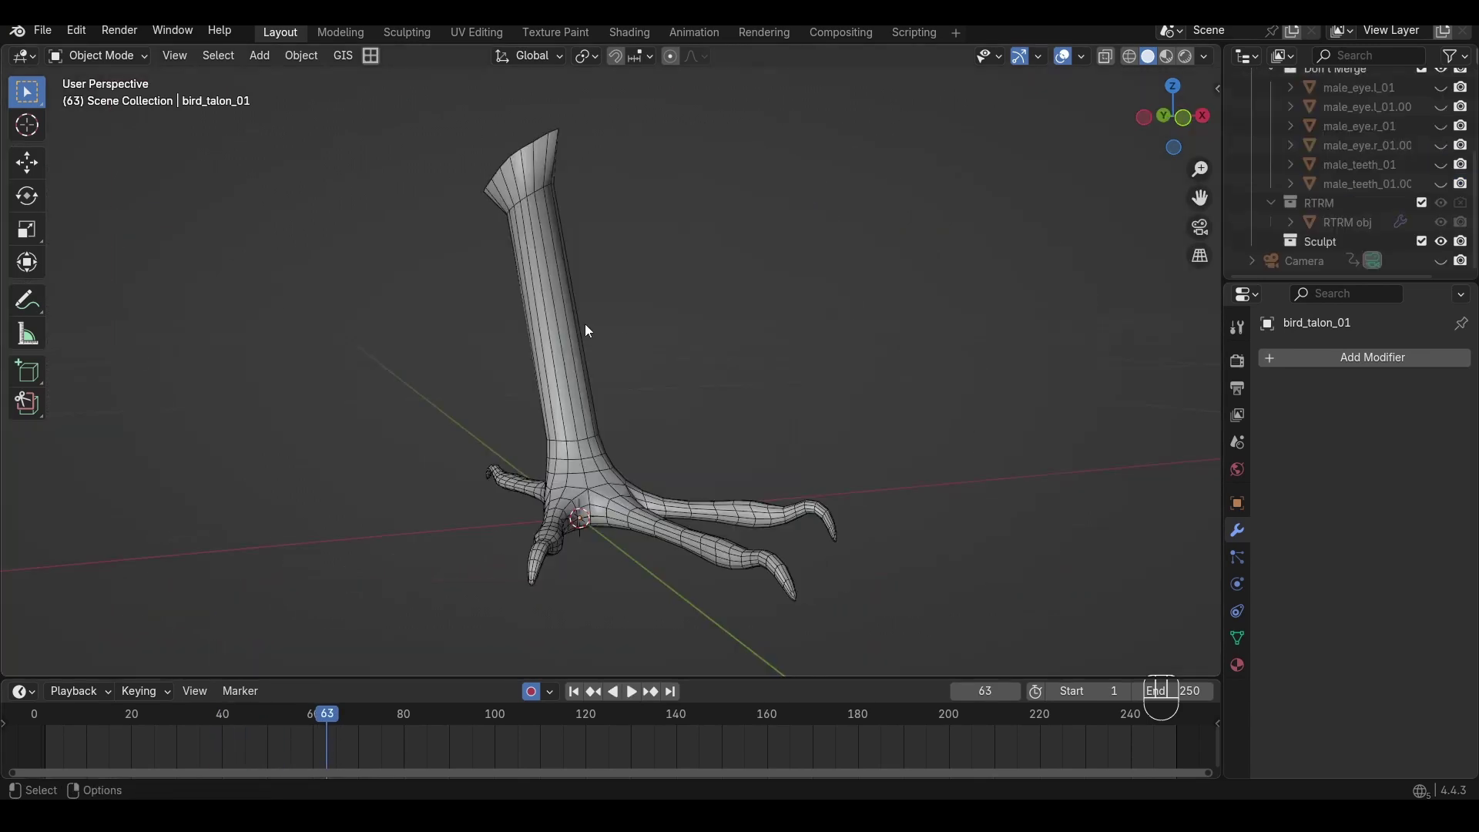
Step: Open the bird talon for face editing and select one of the long faces along its leg shaft
{"action": "left_click", "coordinate": [583, 322]}
{"action": "key", "text": "Tab"}
{"action": "key", "text": "3"}
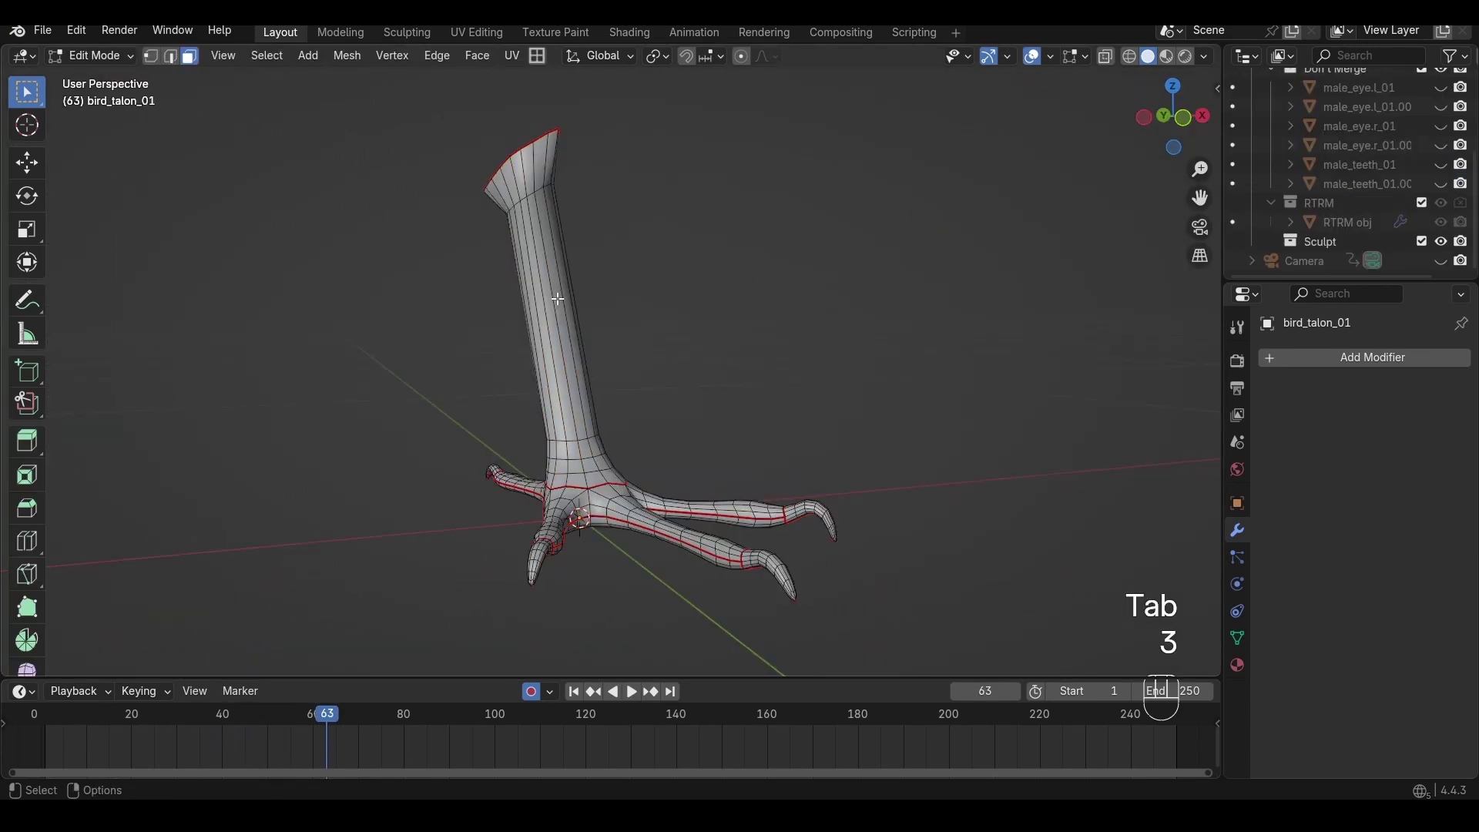
{"action": "left_click", "coordinate": [553, 299], "text": "alt"}
{"action": "scroll", "coordinate": [553, 299], "scroll_direction": "up", "scroll_amount": 3}
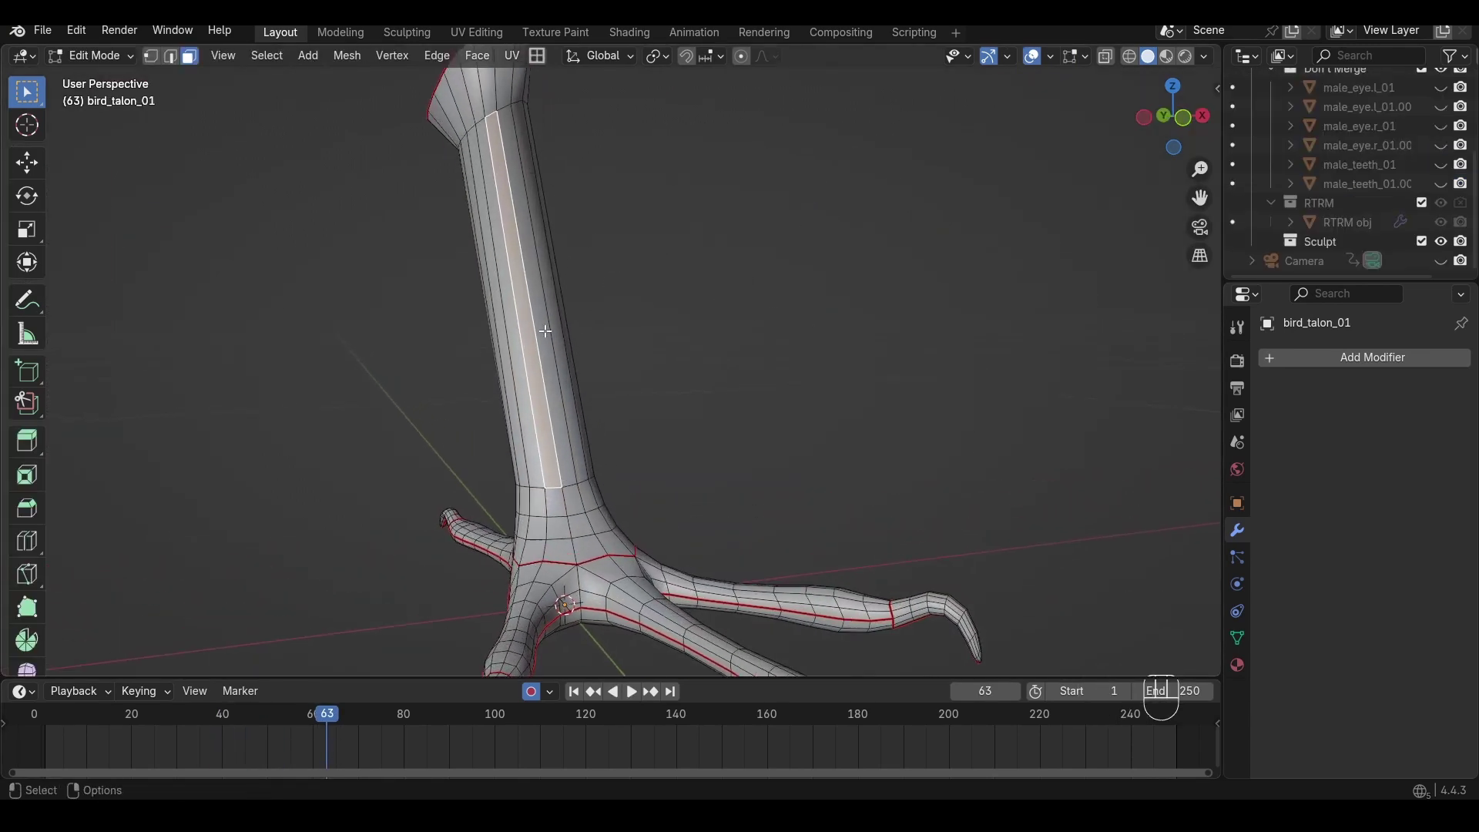
Step: Add seven evenly spaced loop cuts around the talon's leg shaft and return to Object Mode
{"action": "middle_click_drag", "start_coordinate": [551, 282], "coordinate": [569, 309], "text": "shift"}
{"action": "key", "text": "ctrl+r"}
{"action": "scroll", "coordinate": [567, 284], "scroll_direction": "up", "scroll_amount": 6}
{"action": "left_click", "coordinate": [567, 287]}
{"action": "right_click", "coordinate": [567, 287]}
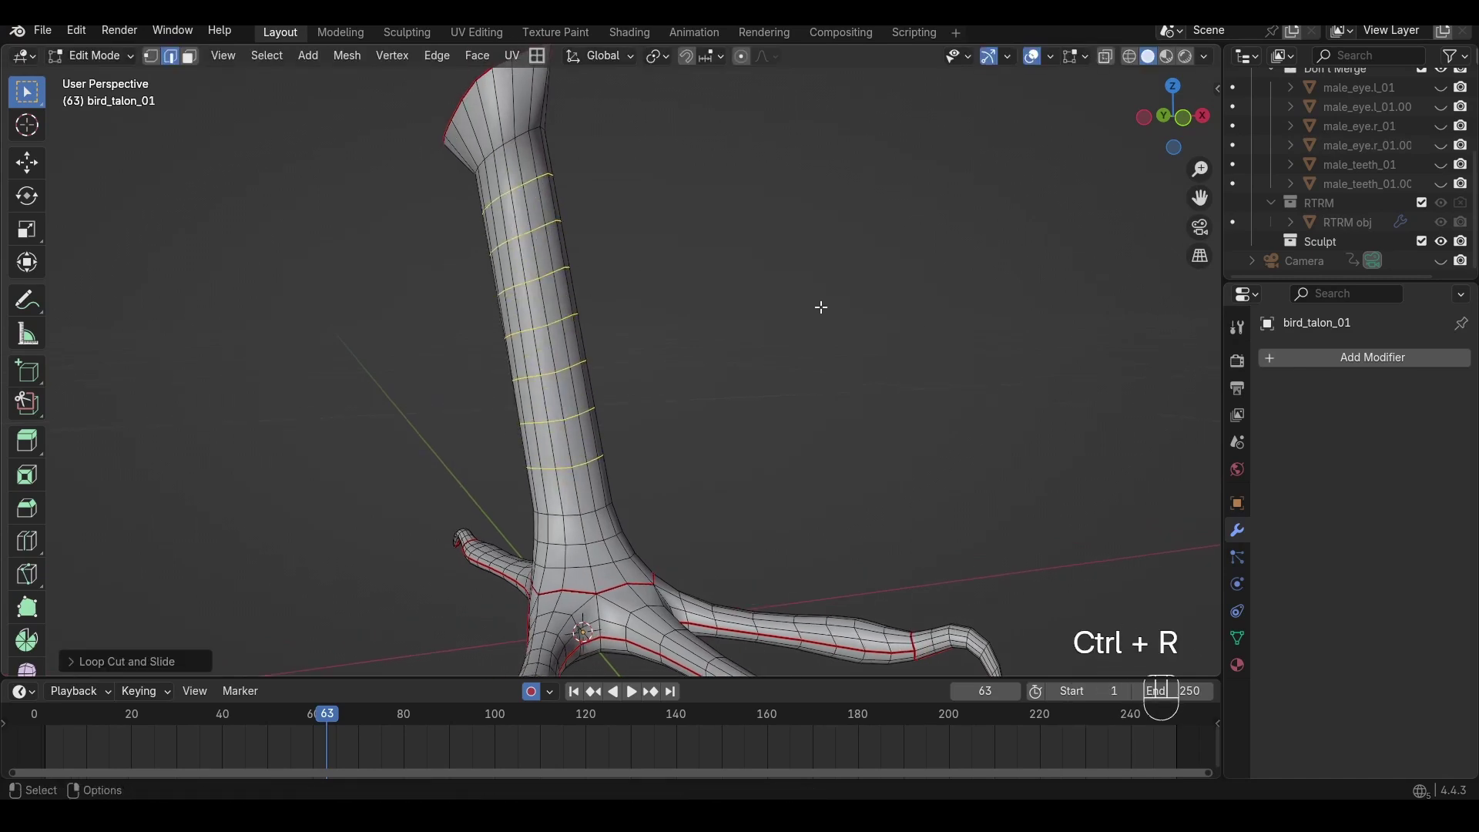
{"action": "key", "text": "Tab"}
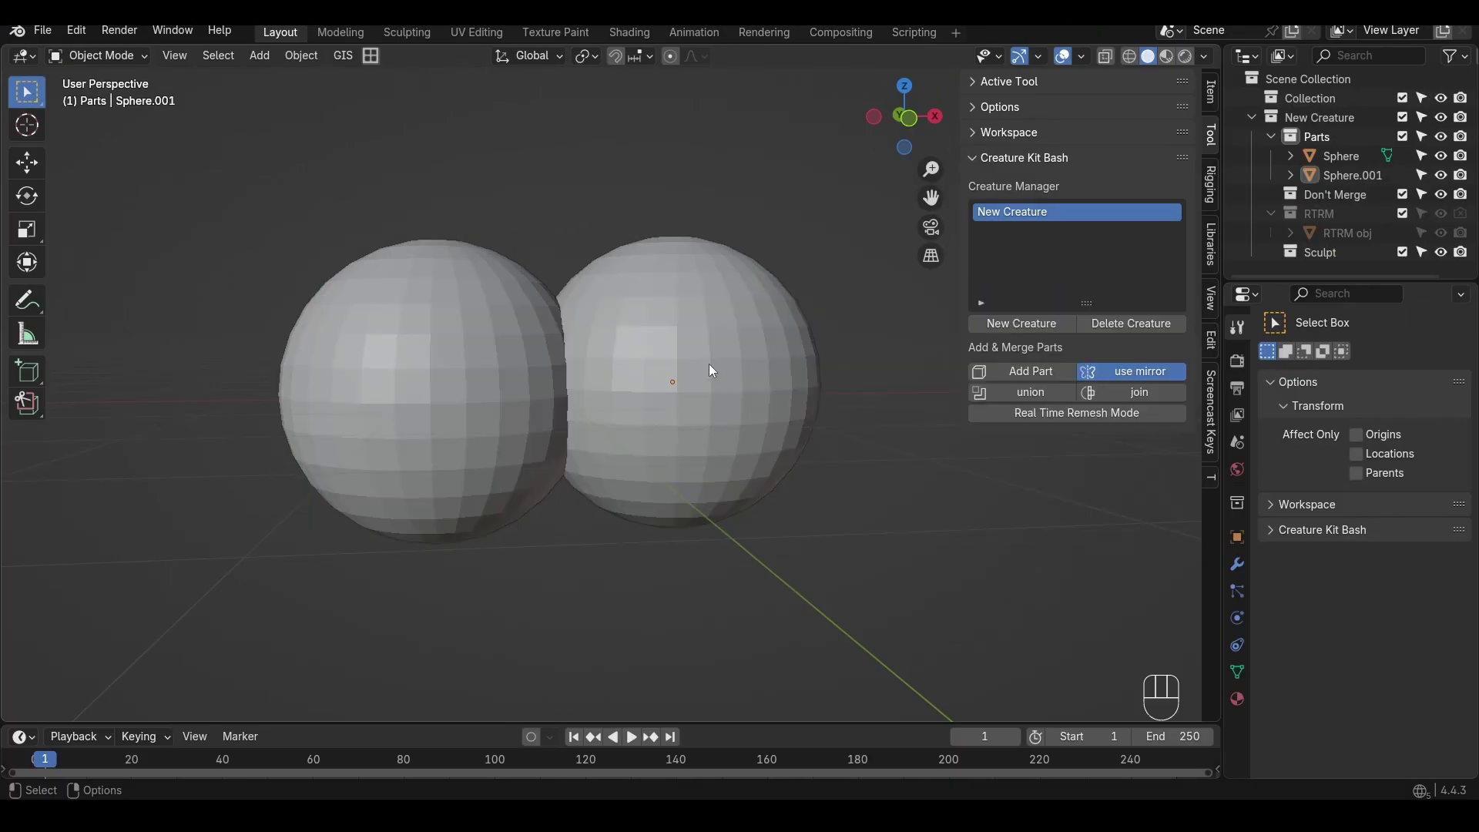
Step: Display the two overlapping spheres in wireframe and merge them with the Creature Kit Bash union
{"action": "left_click", "coordinate": [662, 359]}
{"action": "left_click", "coordinate": [465, 368], "text": "shift"}
{"action": "key", "text": "z"}
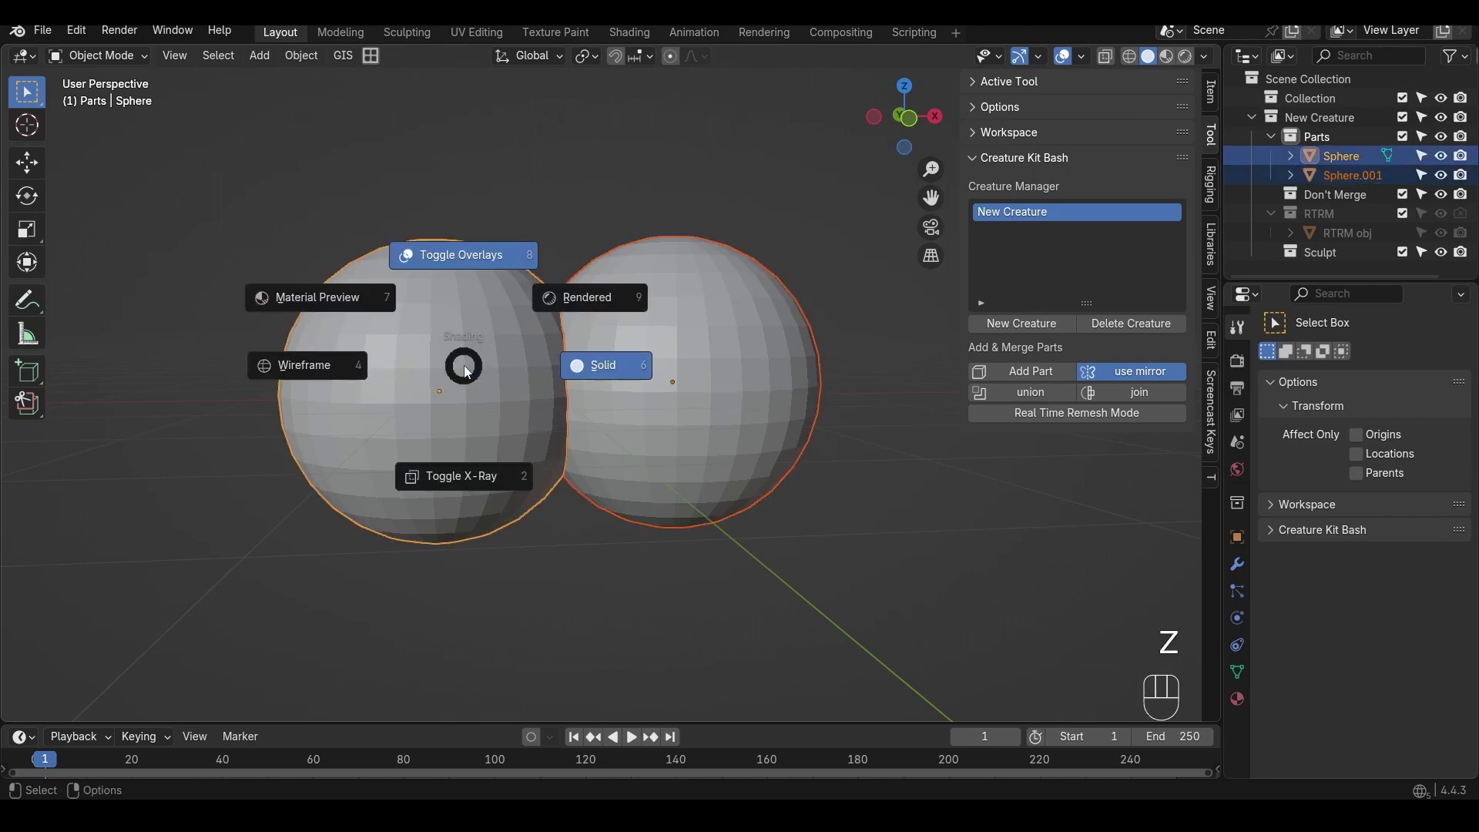
{"action": "left_click", "coordinate": [303, 363]}
{"action": "left_click", "coordinate": [1023, 393]}
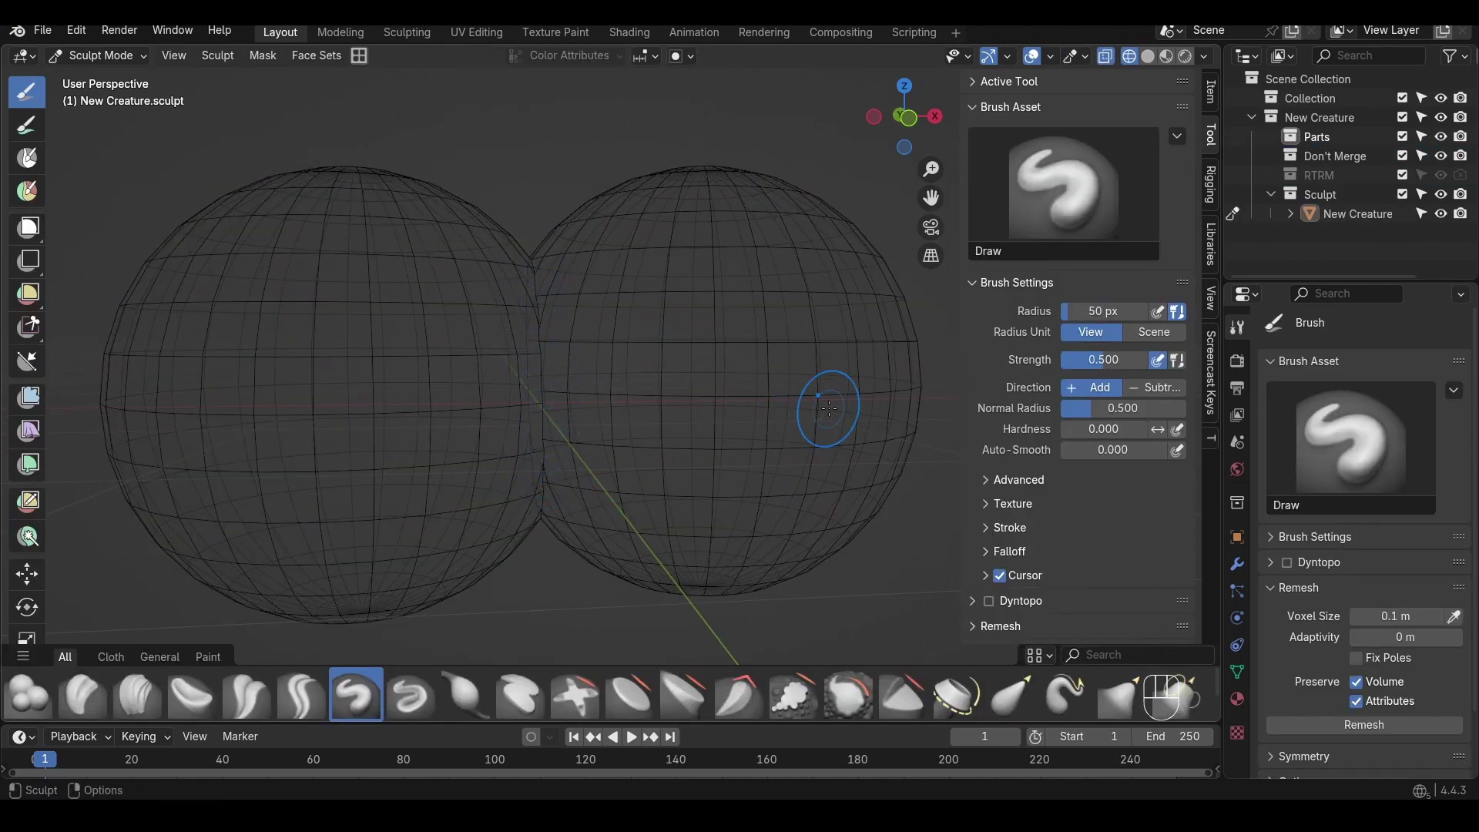
Step: Leave sculpting and undo the union of the two spheres
{"action": "key", "text": "Tab"}
{"action": "left_click", "coordinate": [710, 416]}
{"action": "key", "text": "ctrl+z"}
{"action": "key", "text": "ctrl+z"}
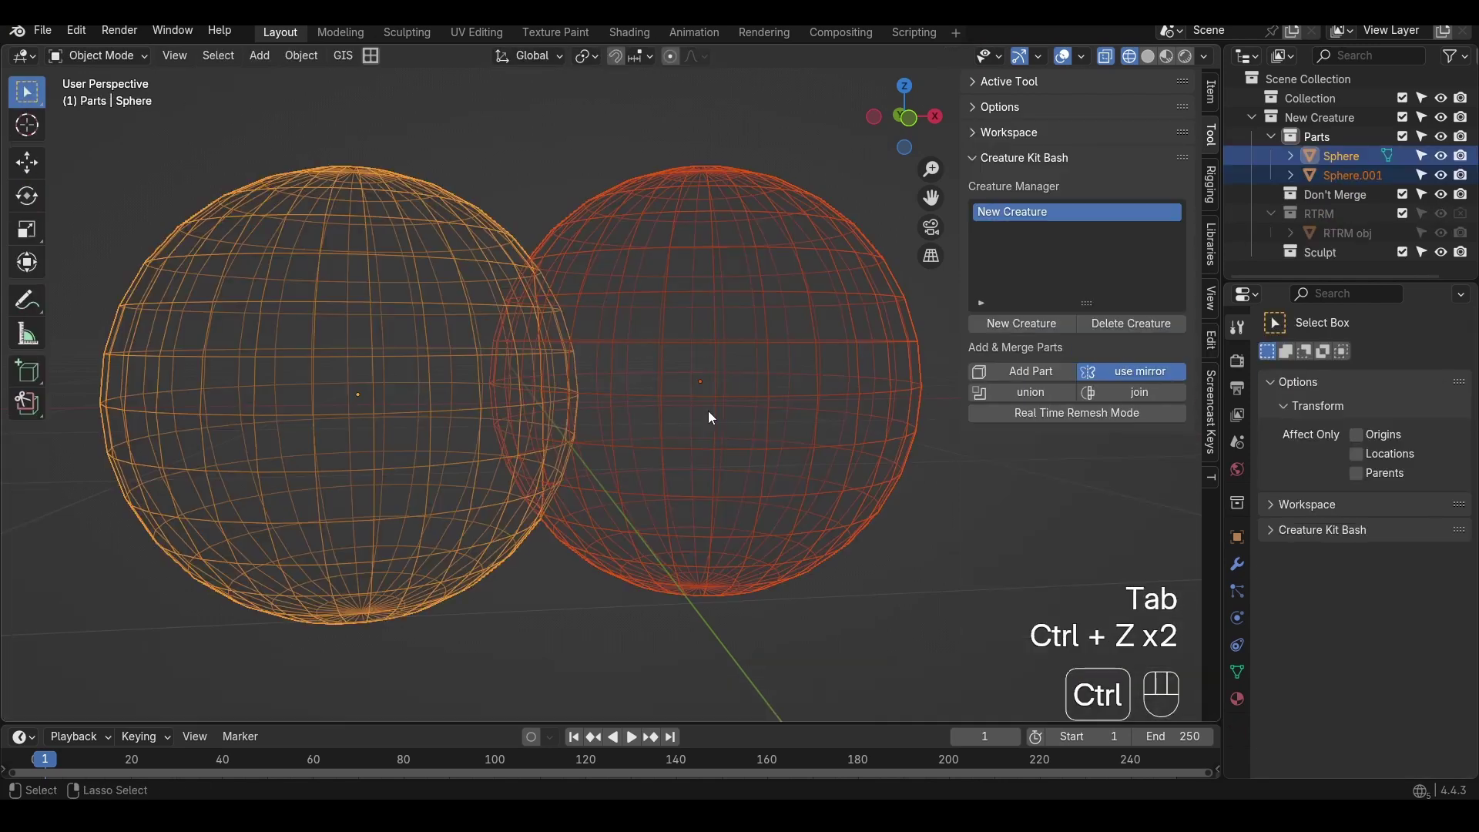
Step: Join the two selected spheres into a single object
{"action": "left_click", "coordinate": [685, 382]}
{"action": "left_click", "coordinate": [470, 281], "text": "shift"}
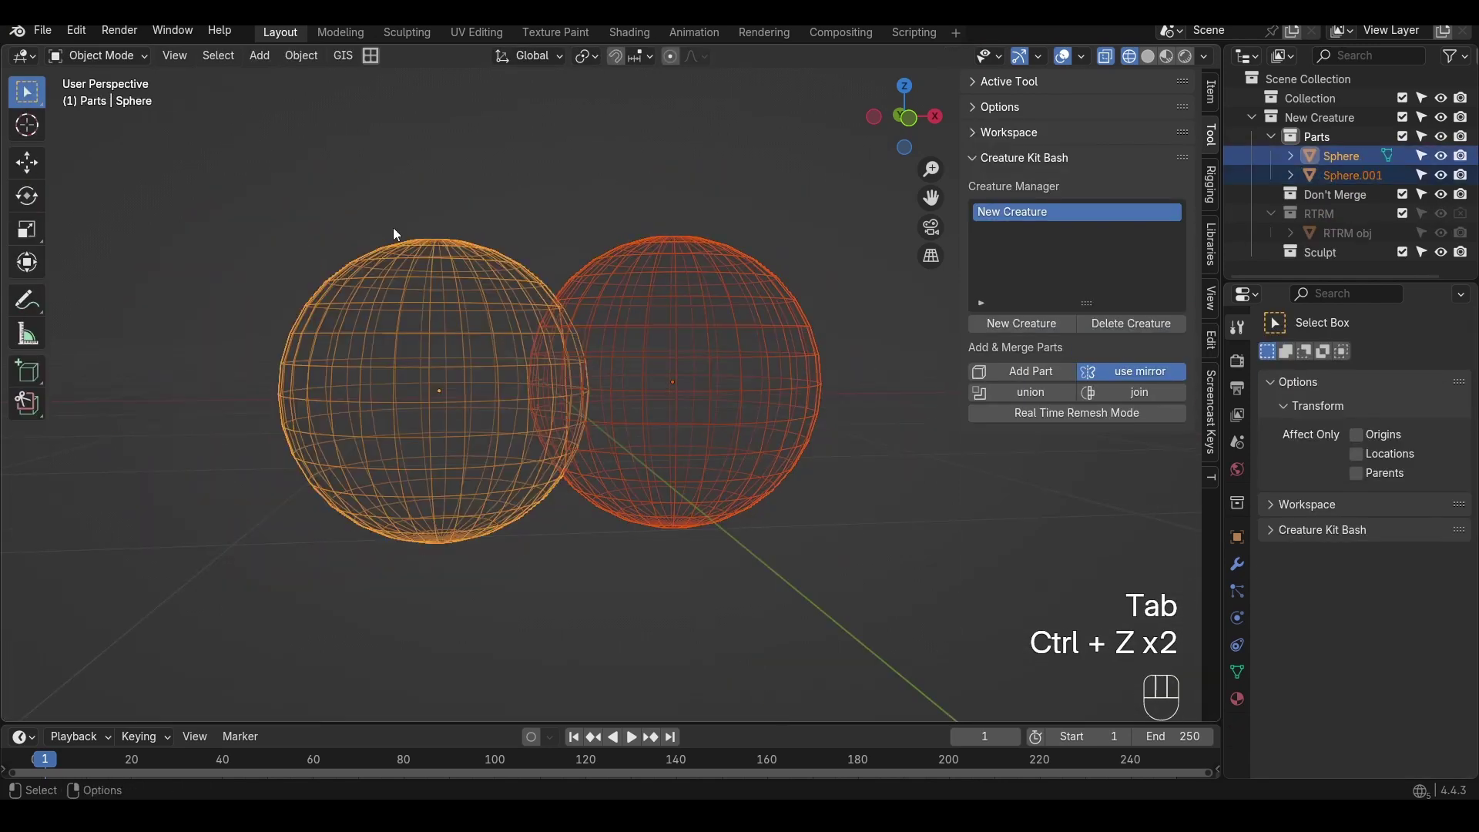
{"action": "left_click", "coordinate": [301, 56]}
{"action": "left_click", "coordinate": [322, 229]}
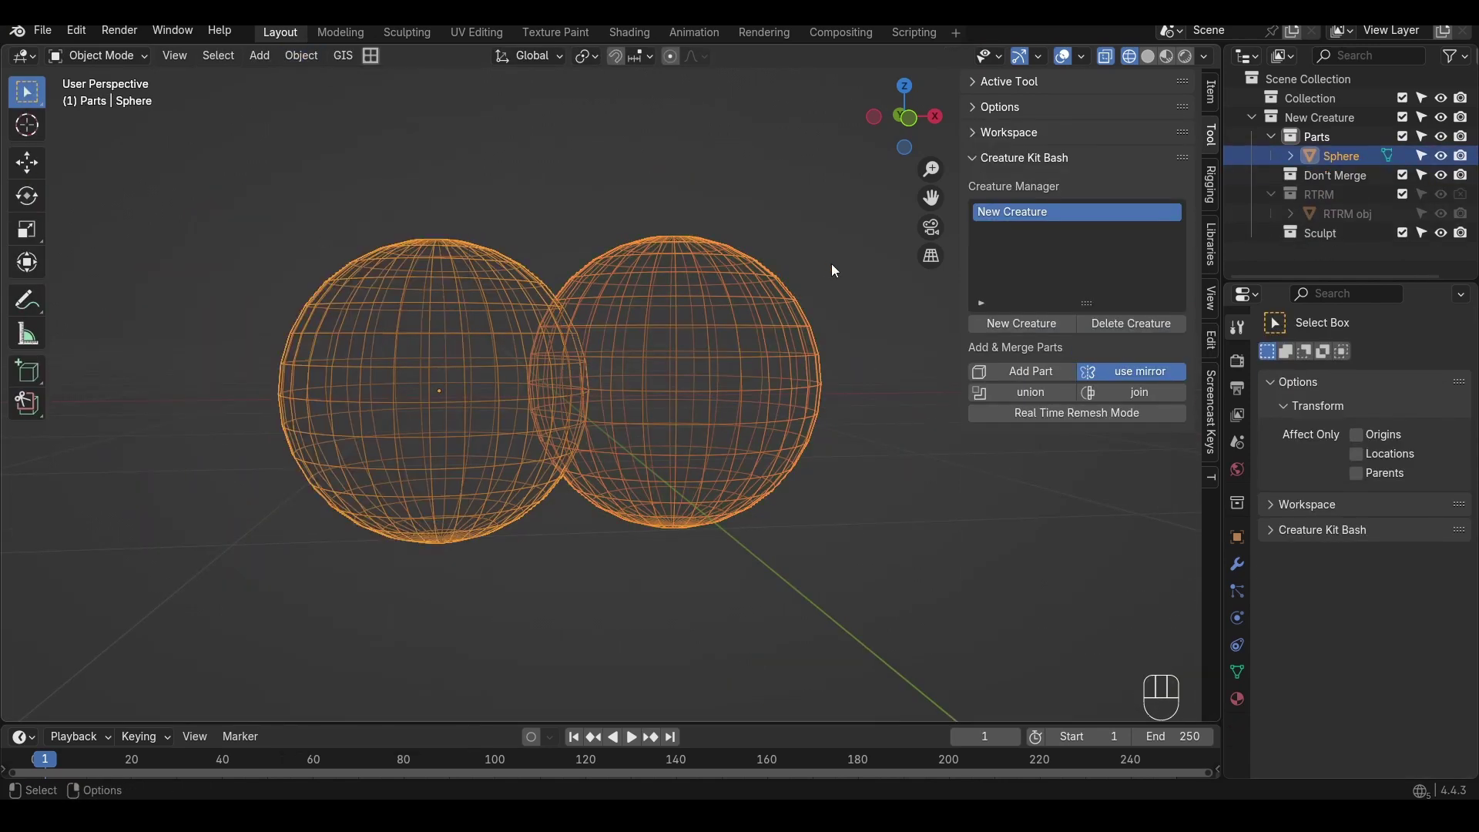
Step: Merge the spheres into the New Creature sculpt mesh and set the Clay Strips brush radius to 142 px
{"action": "left_click", "coordinate": [987, 372]}
{"action": "mouse_move", "coordinate": [606, 413]}
{"action": "middle_mouse_down"}
{"action": "mouse_move", "coordinate": [551, 312]}
{"action": "mouse_move", "coordinate": [543, 323]}
{"action": "middle_mouse_up"}
{"action": "scroll", "coordinate": [527, 320], "scroll_direction": "down", "scroll_amount": 1}
{"action": "key", "text": "c"}
{"action": "key", "text": "f"}
{"action": "left_click", "coordinate": [644, 345]}
Step: Try to smooth the seam between the merged spheres, switch to solid shading, and undo the last strokes
{"action": "left_click_drag", "start_coordinate": [601, 343], "coordinate": [573, 388], "text": "shift"}
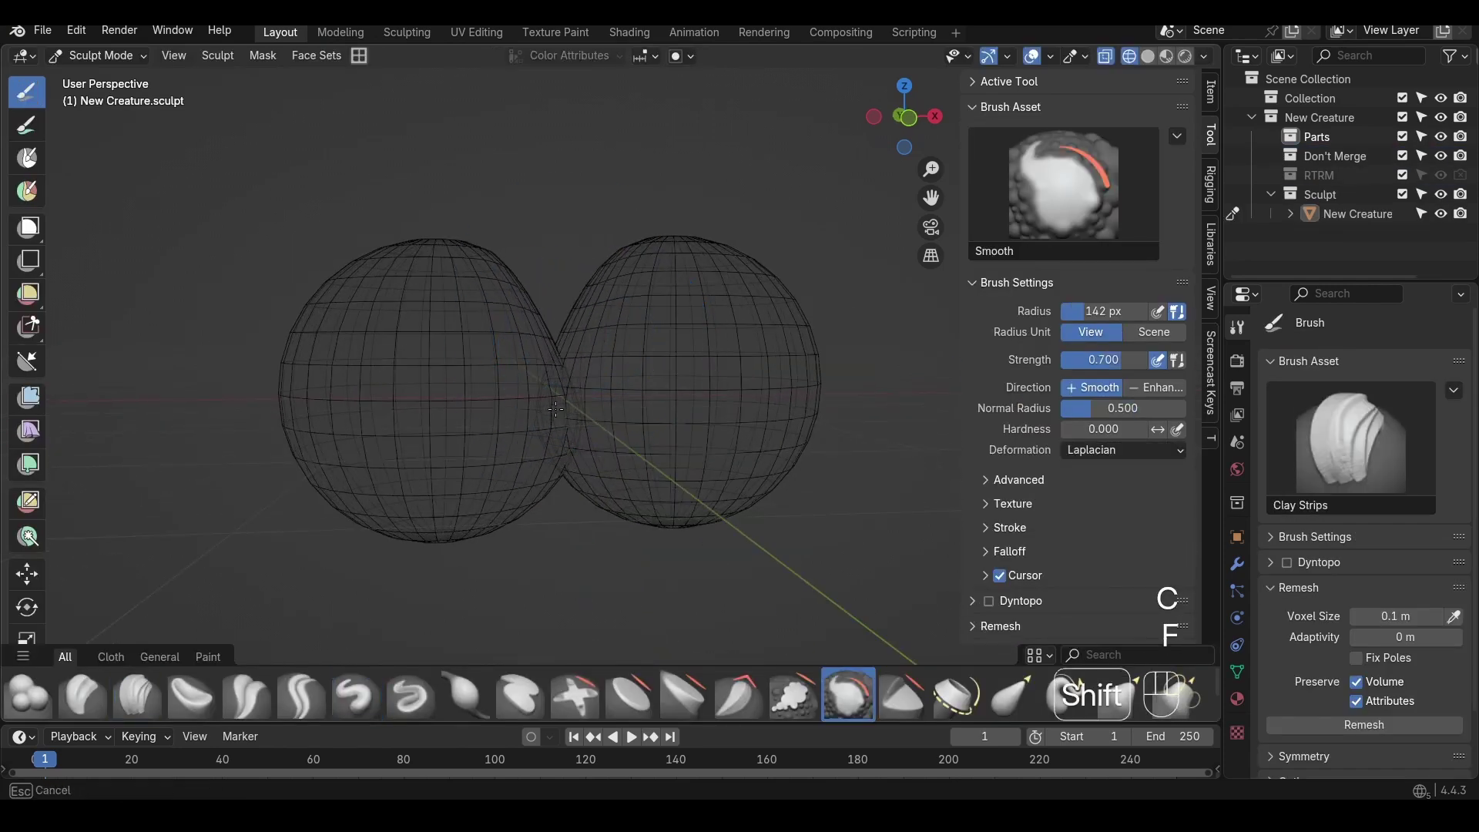
{"action": "left_click_drag", "start_coordinate": [549, 455], "coordinate": [557, 428], "text": "shift"}
{"action": "left_click_drag", "start_coordinate": [557, 428], "coordinate": [554, 463], "text": "shift"}
{"action": "key", "text": "shift+z"}
{"action": "mouse_move", "coordinate": [571, 371]}
{"action": "left_mouse_down", "text": "shift"}
{"action": "mouse_move", "coordinate": [594, 423]}
{"action": "mouse_move", "coordinate": [577, 454]}
{"action": "mouse_move", "coordinate": [571, 439]}
{"action": "left_mouse_up", "text": "shift"}
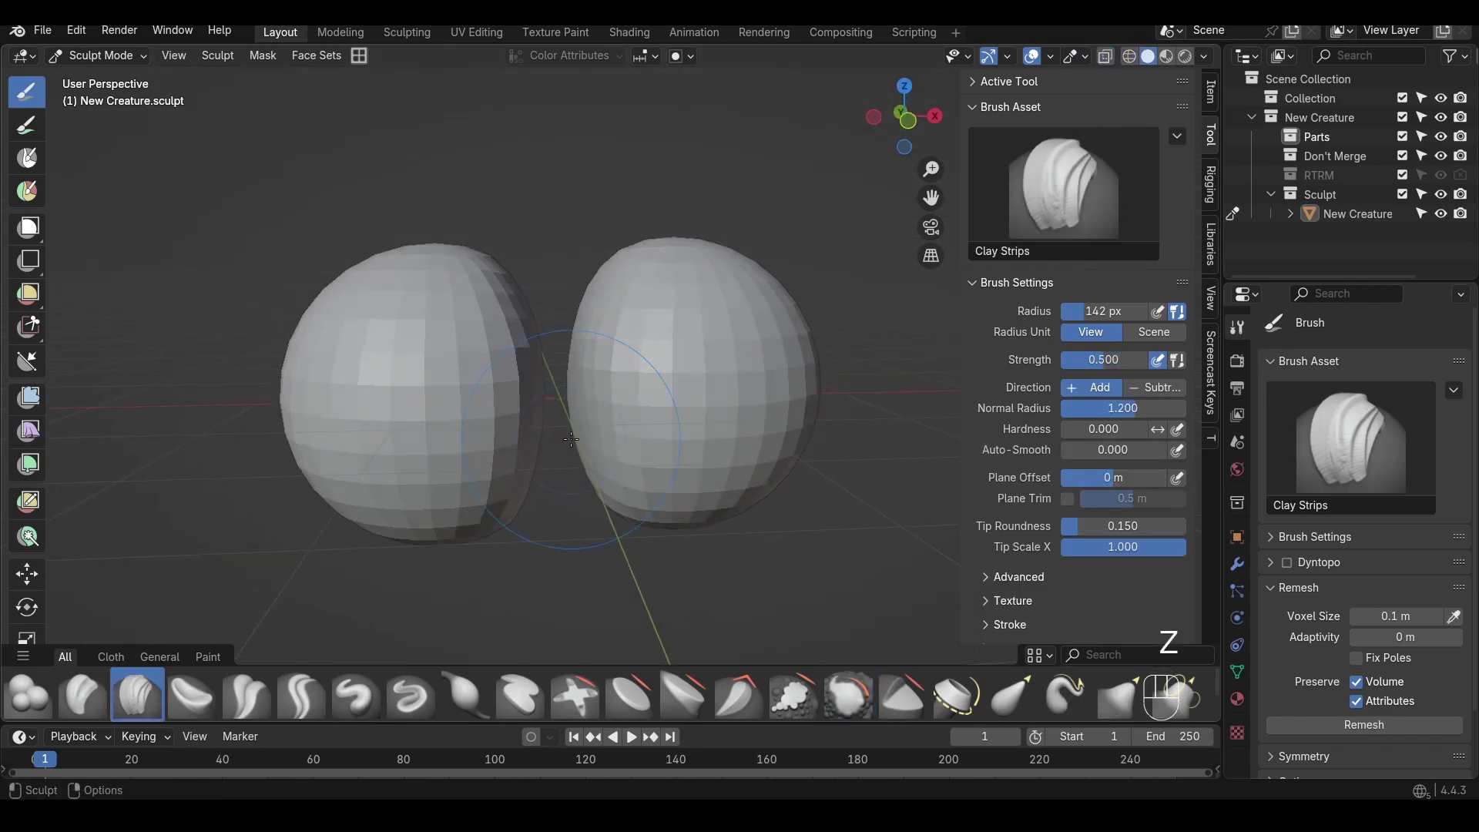
{"action": "key", "text": "ctrl+z"}
{"action": "key", "text": "ctrl+z"}
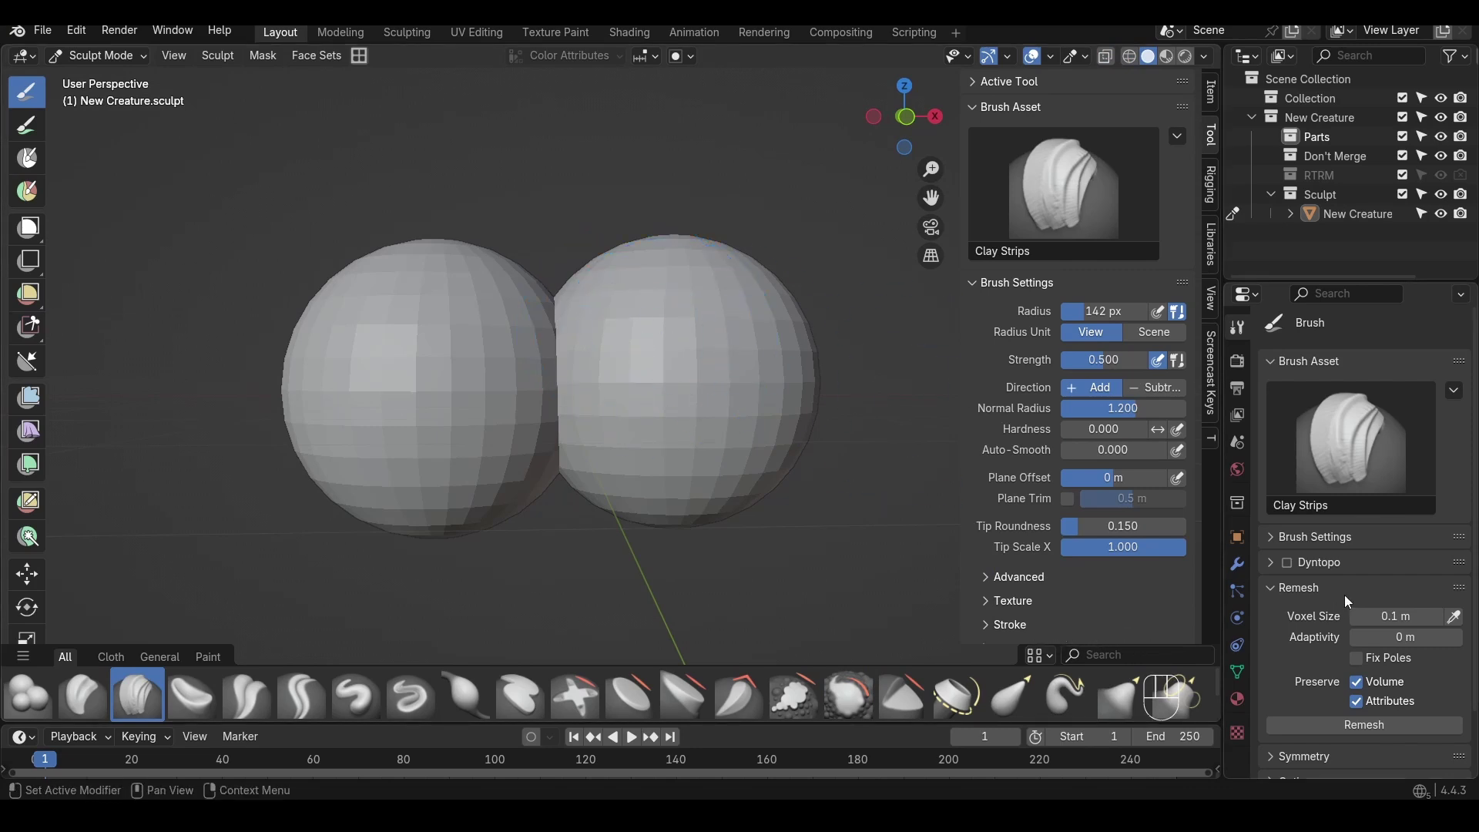
Step: Remesh the merged spheres with a 0.1 m voxel size and inspect the seam in wireframe
{"action": "left_click", "coordinate": [1363, 726]}
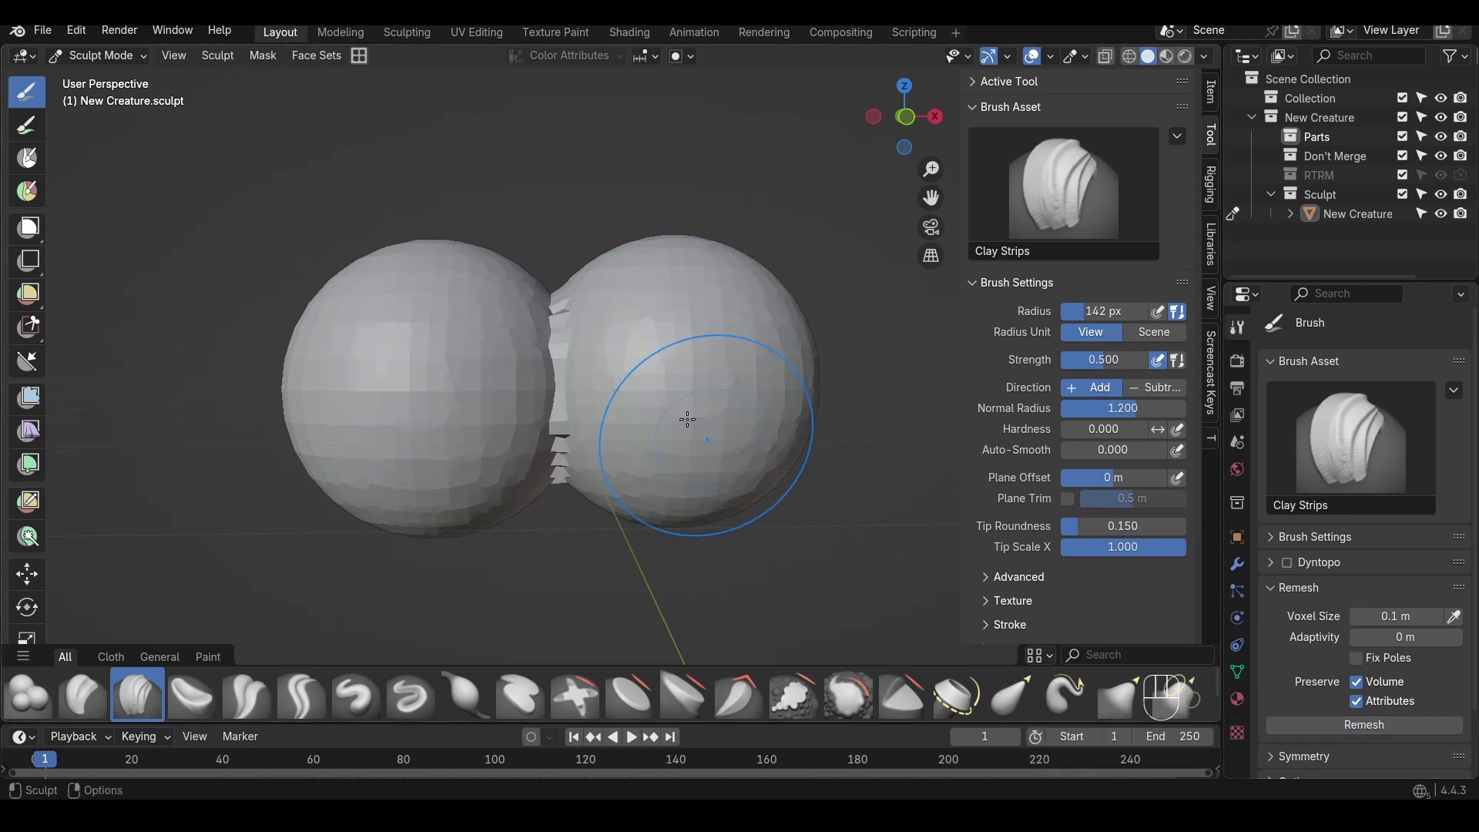
{"action": "key", "text": "z"}
{"action": "left_click", "coordinate": [577, 416]}
{"action": "left_click_drag", "start_coordinate": [578, 416], "coordinate": [542, 409], "text": "alt"}
{"action": "middle_click_drag", "start_coordinate": [541, 410], "coordinate": [502, 363], "text": "alt"}
Step: Undo the remesh and the merge, back to the two separate spheres in Object Mode
{"action": "key", "text": "ctrl+z"}
{"action": "key", "text": "ctrl+z"}
{"action": "key", "text": "ctrl+z"}
{"action": "key", "text": "ctrl+z"}
{"action": "key", "text": "ctrl+z"}
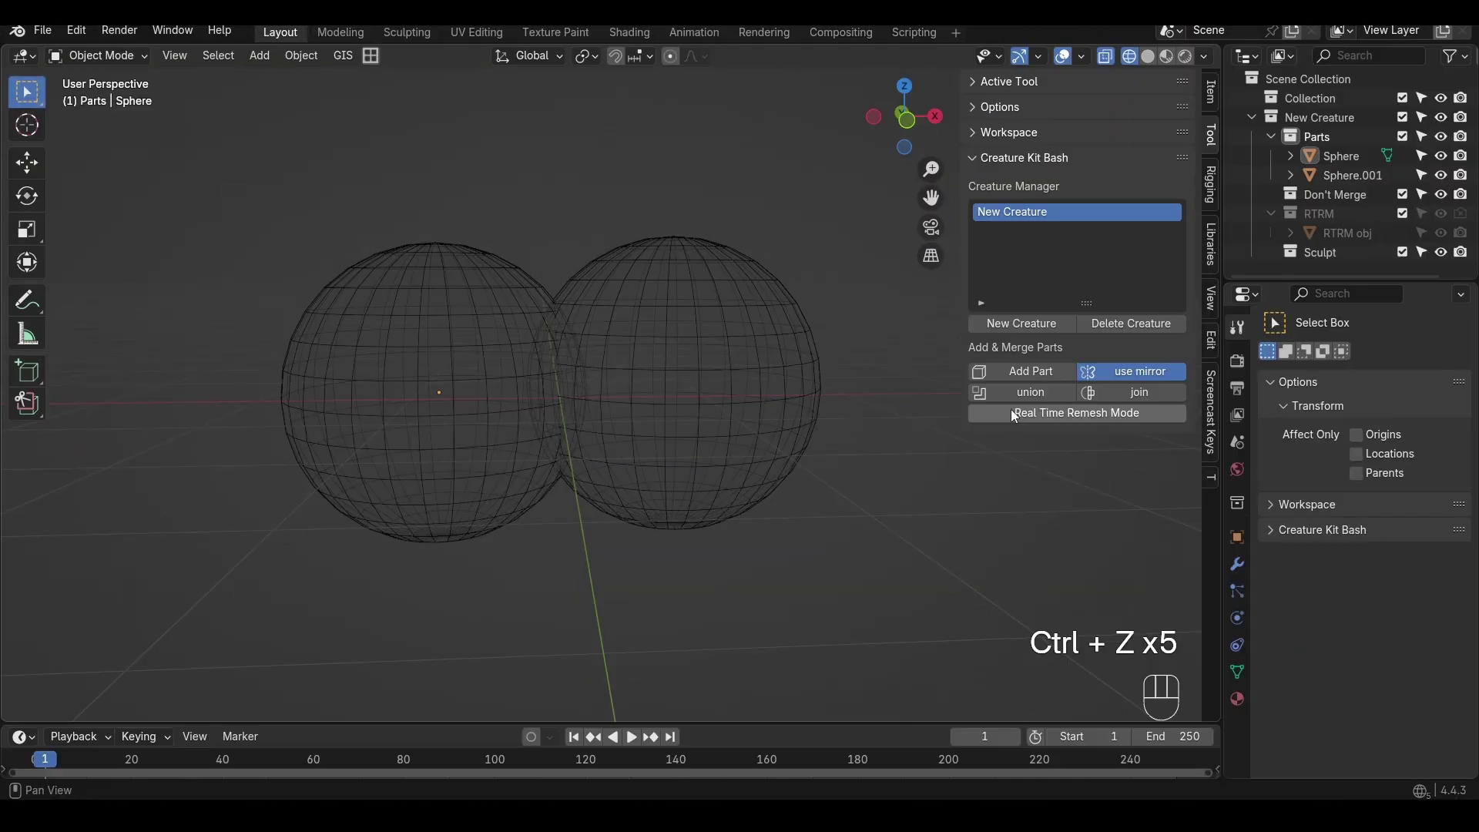
Step: Enable Real Time Remesh Mode for the spheres and hide both source spheres
{"action": "left_click", "coordinate": [1014, 416]}
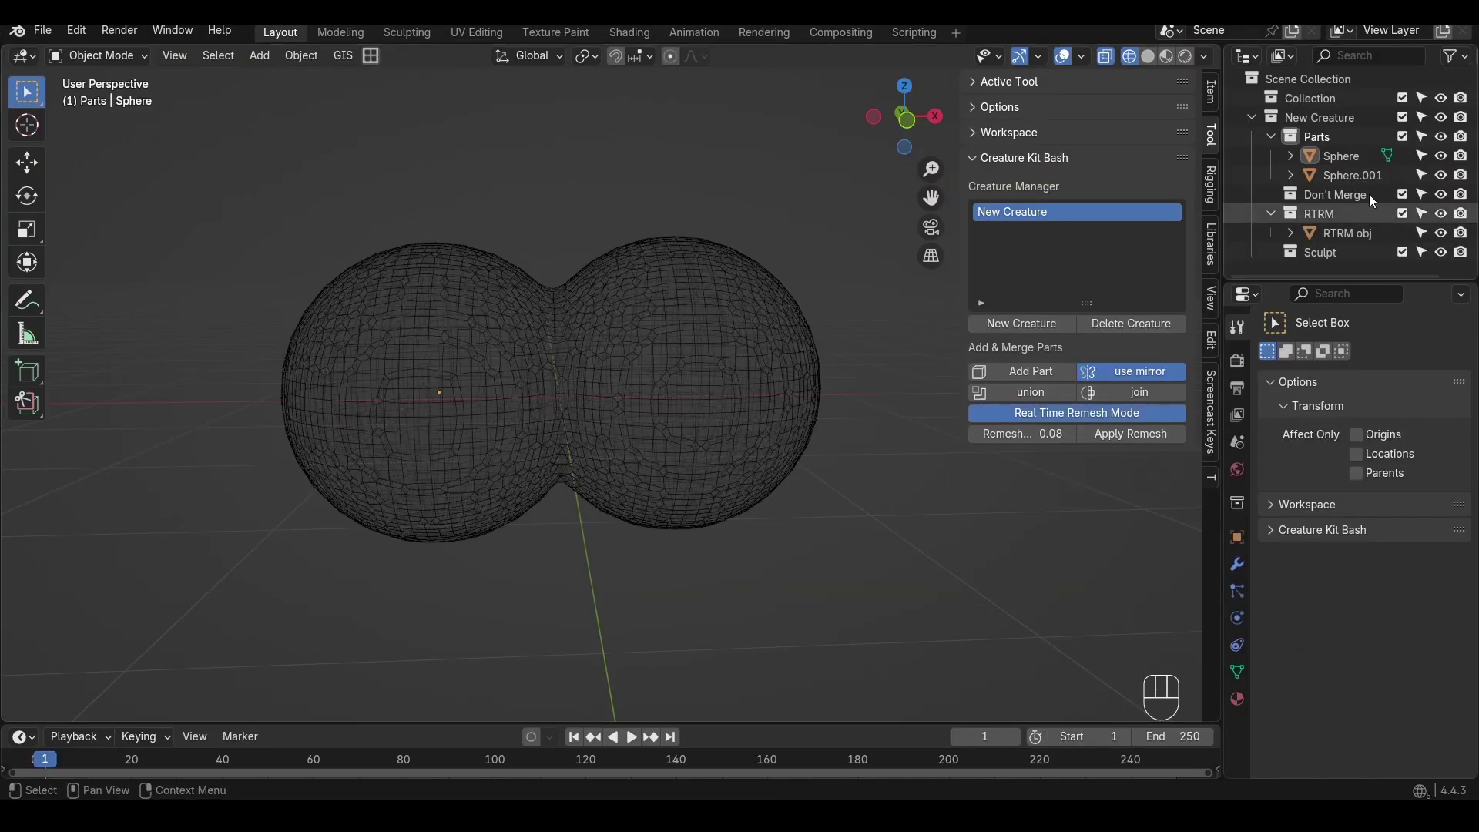
{"action": "left_click_drag", "start_coordinate": [1440, 175], "coordinate": [1440, 156]}
{"action": "mouse_move", "coordinate": [714, 385]}
{"action": "middle_mouse_down", "text": "alt"}
{"action": "mouse_move", "coordinate": [596, 401]}
{"action": "mouse_move", "coordinate": [730, 405]}
{"action": "middle_mouse_up", "text": "alt"}
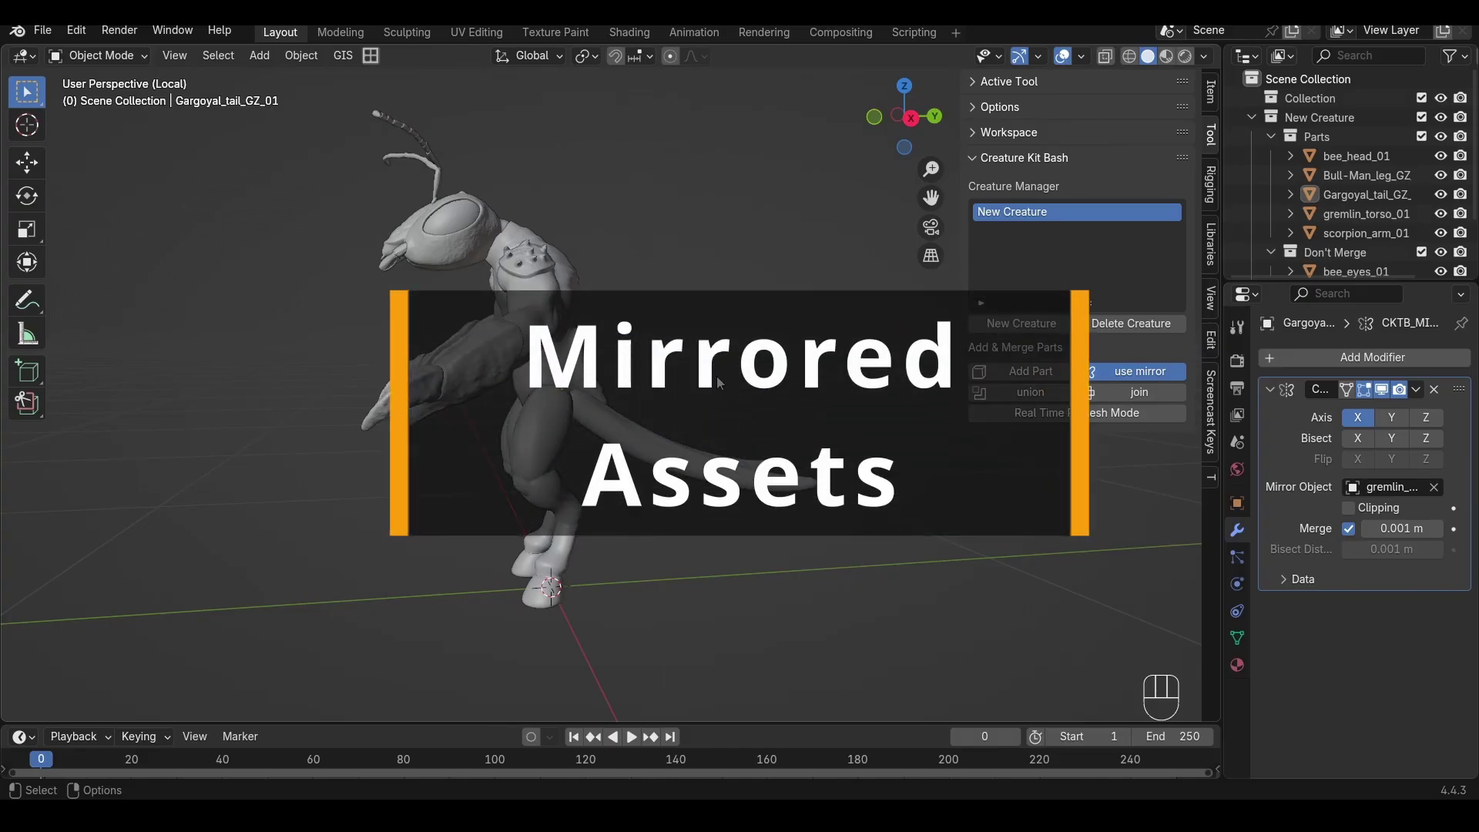
Step: Temporarily hide the gremlin torso to inspect the gap between the mirrored gargoyle tails, and unhide it
{"action": "middle_click_drag", "start_coordinate": [718, 383], "coordinate": [661, 381], "text": "alt"}
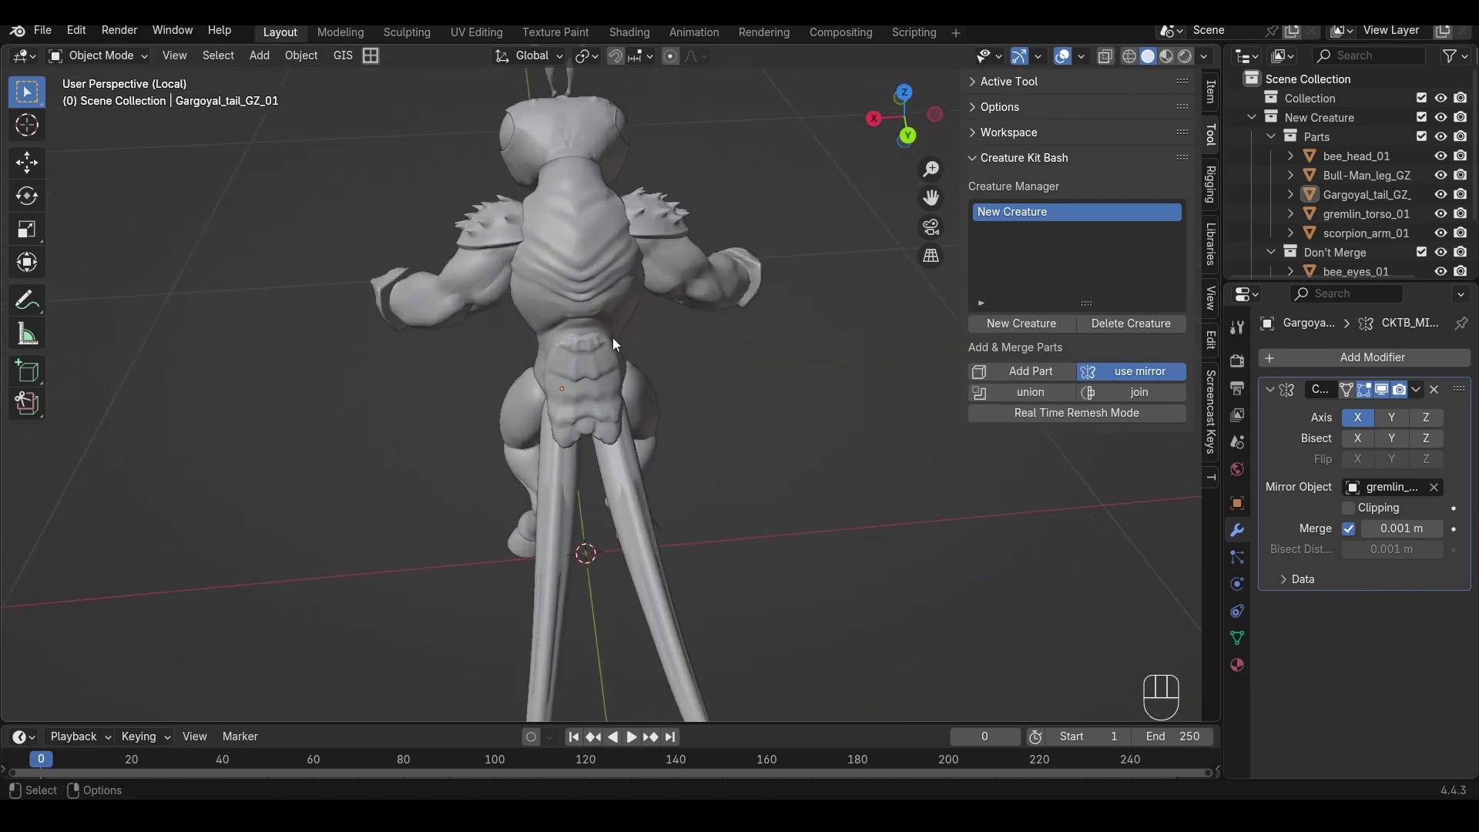
{"action": "left_click", "coordinate": [592, 327]}
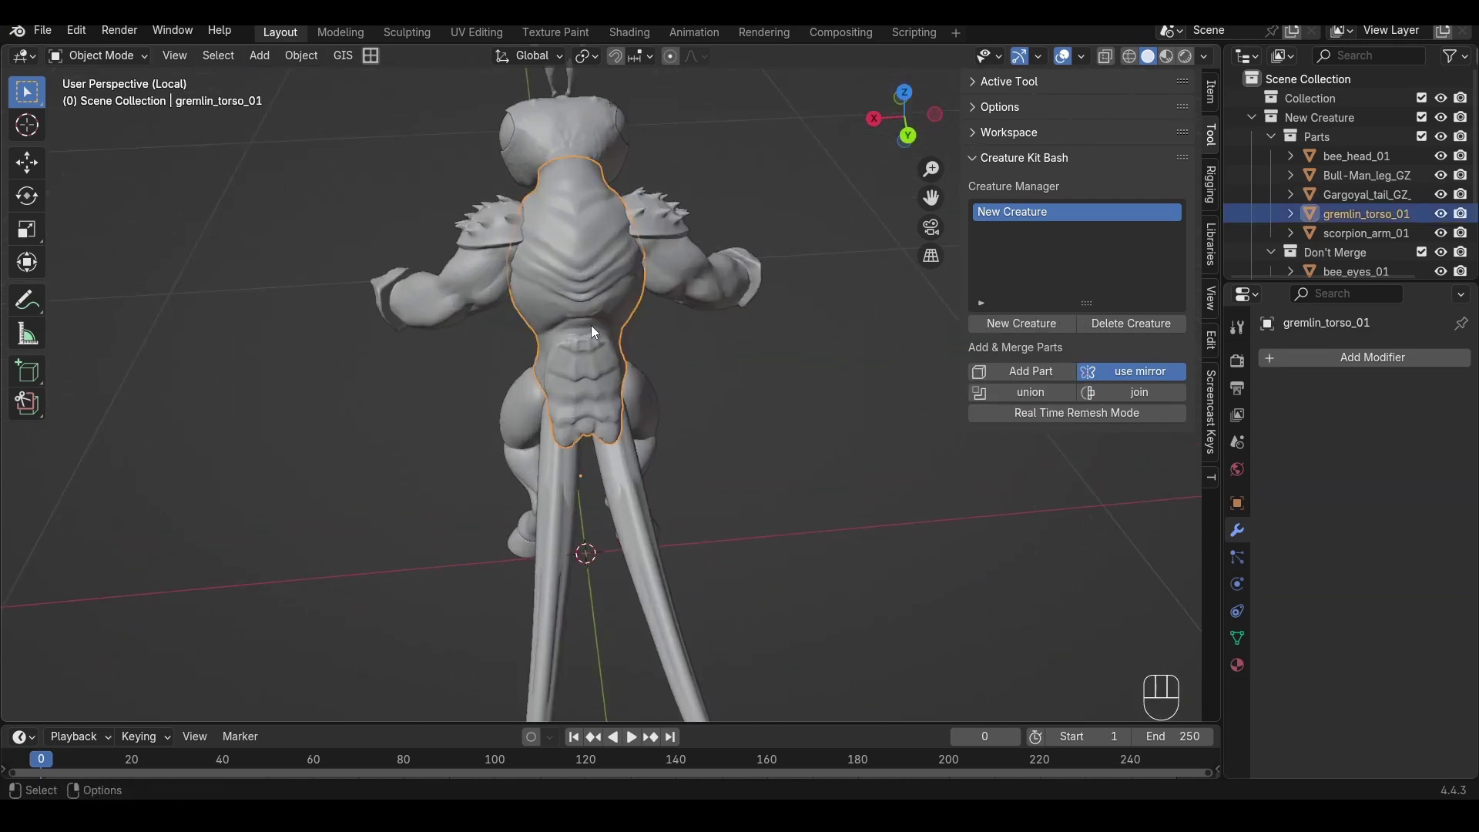
{"action": "key", "text": "h"}
{"action": "scroll", "coordinate": [639, 378], "scroll_direction": "up", "scroll_amount": 4}
{"action": "middle_click_drag", "start_coordinate": [649, 399], "coordinate": [581, 373], "text": "alt"}
{"action": "key", "text": "alt+h"}
{"action": "left_click_drag", "start_coordinate": [648, 384], "coordinate": [738, 321], "text": "alt"}
{"action": "scroll", "coordinate": [724, 339], "scroll_direction": "down", "scroll_amount": 4}
Step: Merge the insect-headed creature's parts with the Creature Kit Bash union
{"action": "left_click", "coordinate": [678, 372]}
{"action": "left_click_drag", "start_coordinate": [678, 372], "coordinate": [717, 354], "text": "alt"}
{"action": "left_click", "coordinate": [1039, 395]}
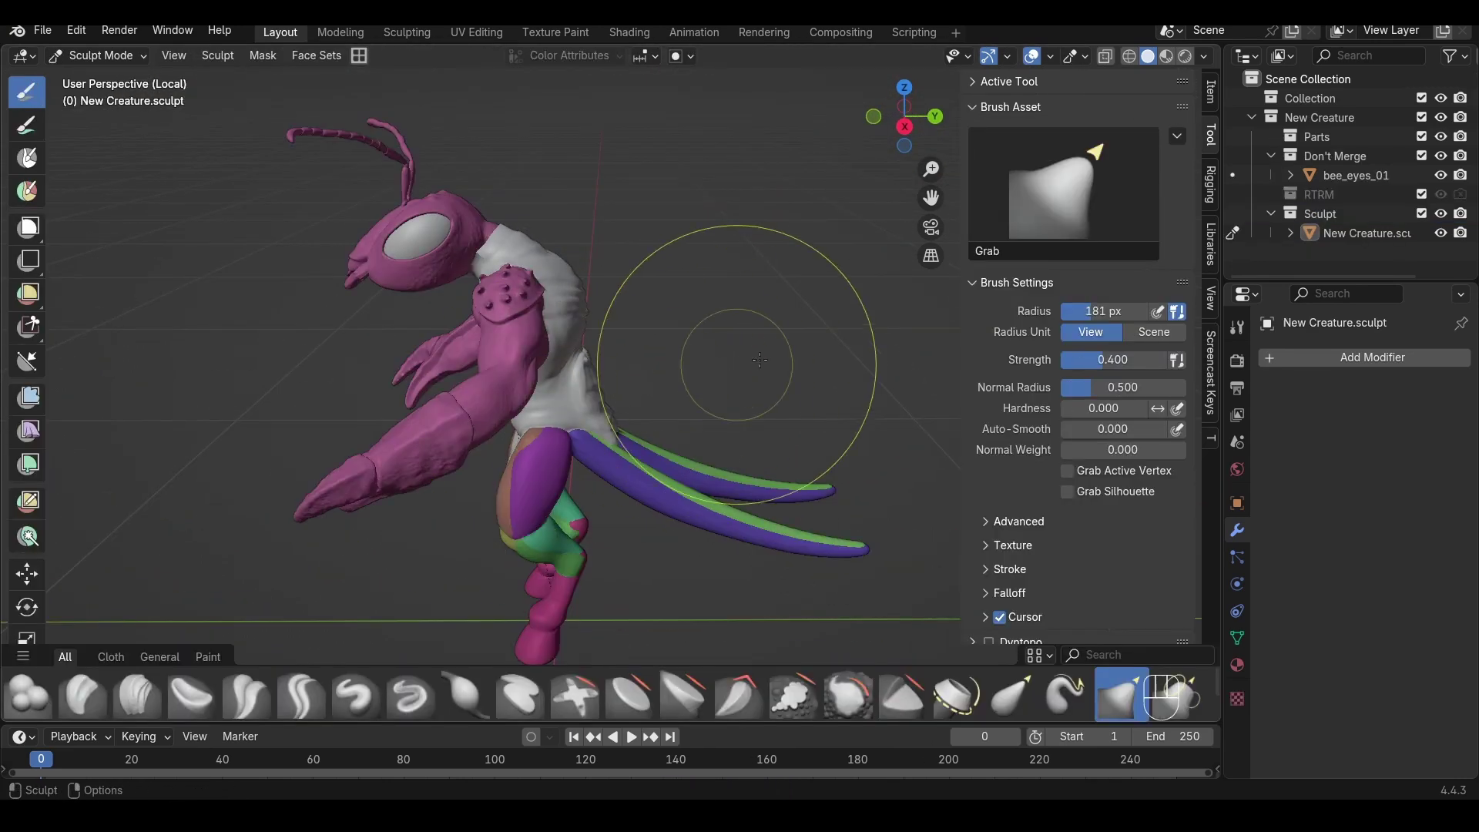
Step: Examine the inside of the merged creature mesh where the mirrored tails and legs meet the torso
{"action": "left_click_drag", "start_coordinate": [736, 362], "coordinate": [639, 370], "text": "alt"}
{"action": "right_click_drag", "start_coordinate": [639, 370], "coordinate": [539, 362], "text": "alt"}
{"action": "left_click_drag", "start_coordinate": [385, 362], "coordinate": [623, 362], "text": "alt"}
{"action": "right_click_drag", "start_coordinate": [623, 362], "coordinate": [570, 409], "text": "alt"}
{"action": "left_click_drag", "start_coordinate": [571, 409], "coordinate": [659, 357], "text": "alt"}
{"action": "mouse_move", "coordinate": [660, 356]}
{"action": "middle_mouse_down", "text": "alt"}
{"action": "mouse_move", "coordinate": [682, 331]}
{"action": "mouse_move", "coordinate": [774, 356]}
{"action": "middle_mouse_up", "text": "alt"}
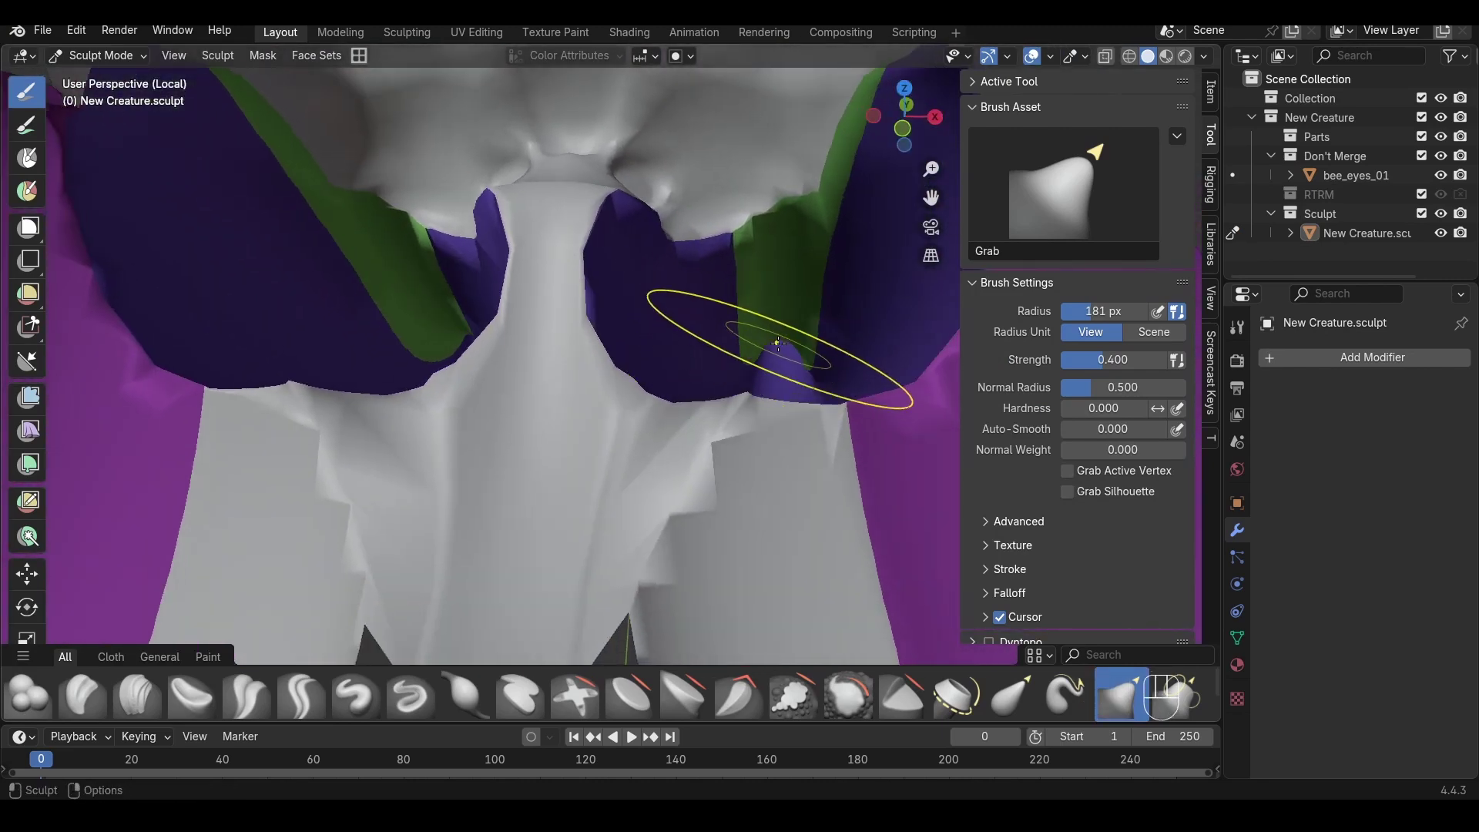
{"action": "right_click_drag", "start_coordinate": [698, 249], "coordinate": [769, 412], "text": "alt"}
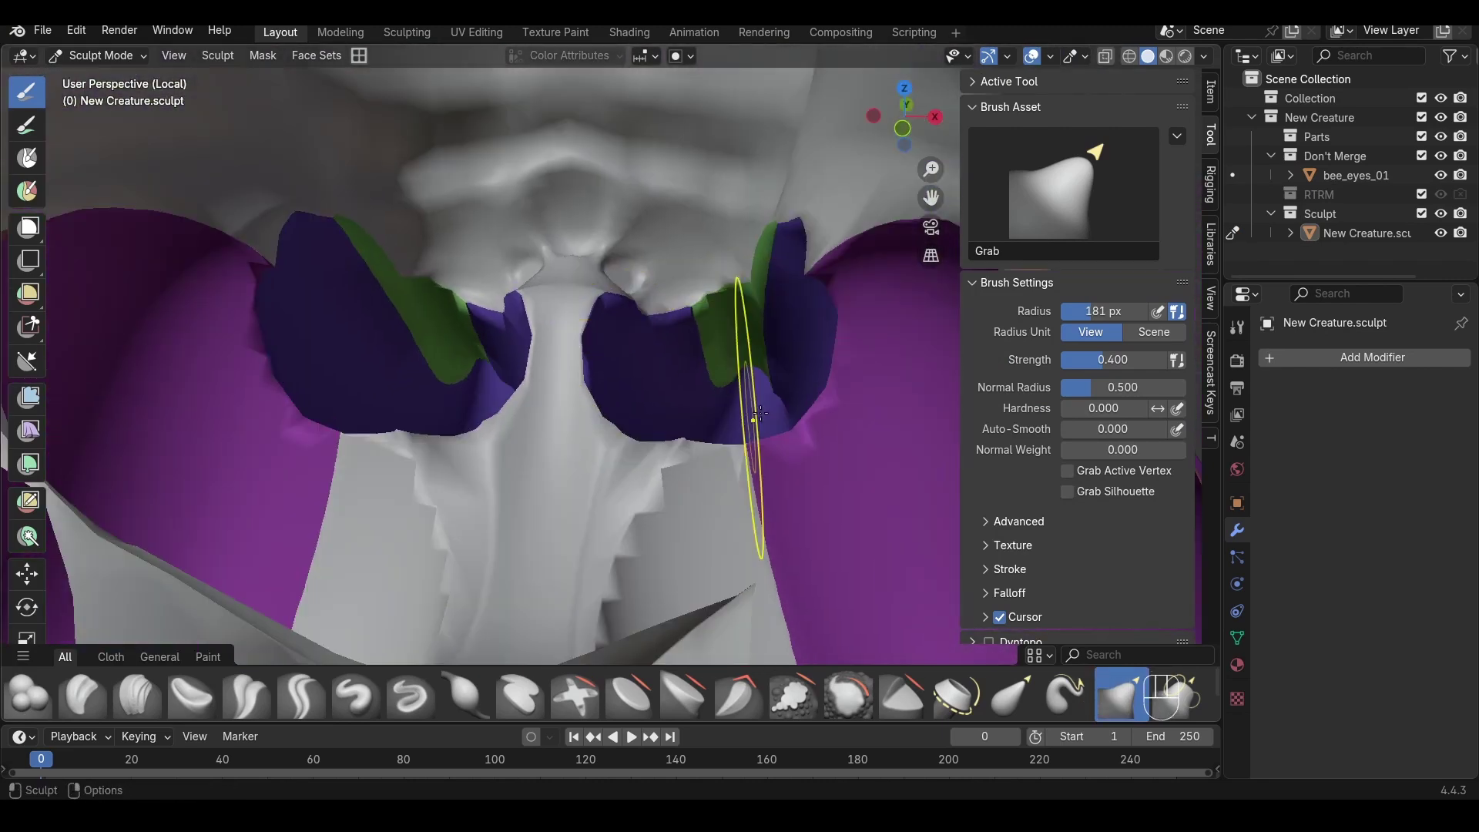
{"action": "left_click_drag", "start_coordinate": [627, 280], "coordinate": [493, 193], "text": "alt"}
{"action": "mouse_move", "coordinate": [492, 193]}
{"action": "right_mouse_down", "text": "alt"}
{"action": "mouse_move", "coordinate": [556, 222]}
{"action": "mouse_move", "coordinate": [556, 266]}
{"action": "right_mouse_up", "text": "alt"}
{"action": "middle_click_drag", "start_coordinate": [556, 266], "coordinate": [653, 346], "text": "alt"}
{"action": "left_click_drag", "start_coordinate": [653, 347], "coordinate": [659, 317], "text": "alt"}
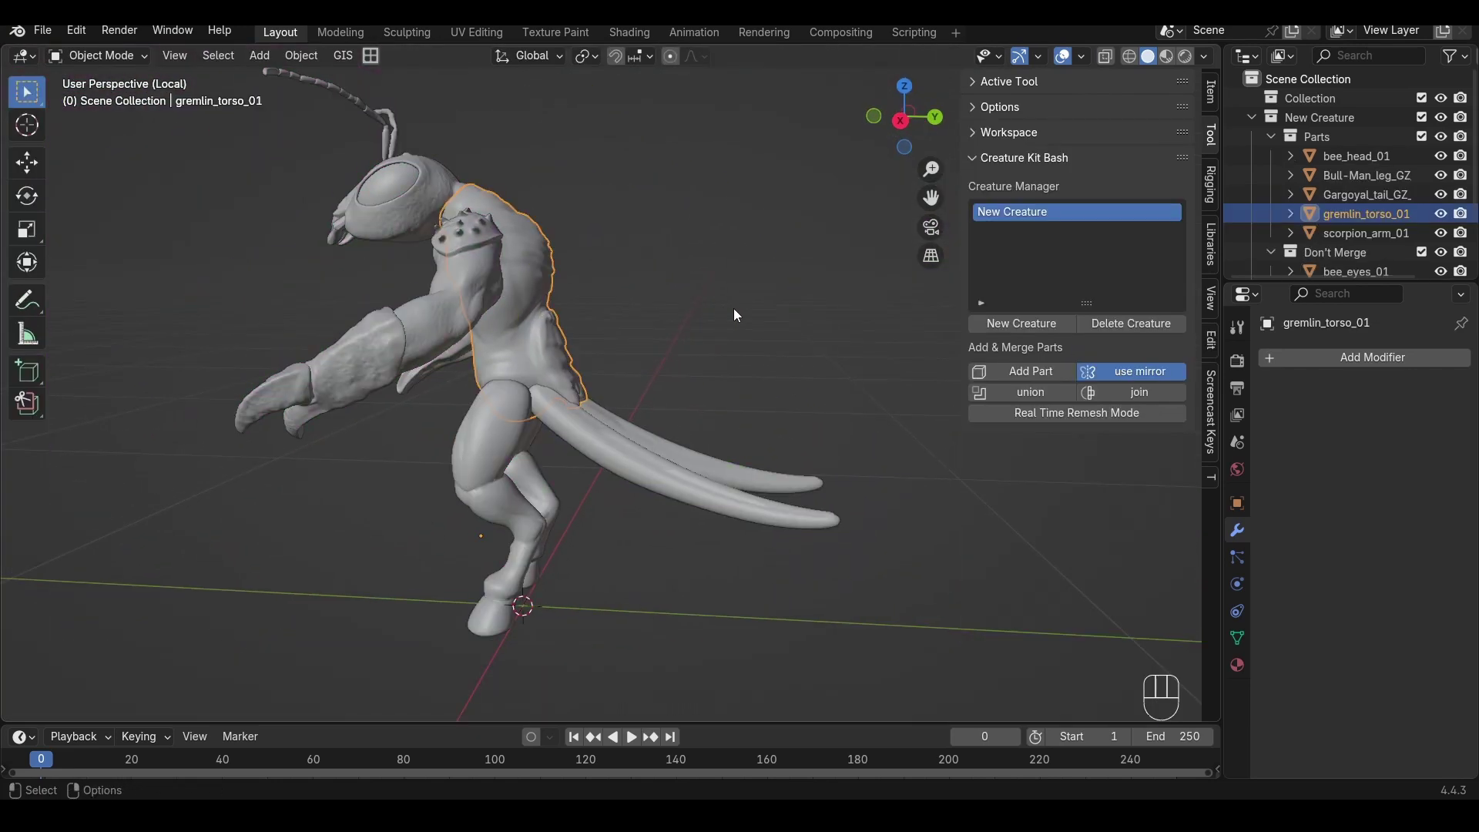
Step: Hide the gremlin torso and move the gargoyle tail along X until its mirrored copies touch at the centre
{"action": "mouse_move", "coordinate": [733, 308]}
{"action": "left_mouse_down", "text": "alt"}
{"action": "mouse_move", "coordinate": [591, 370]}
{"action": "mouse_move", "coordinate": [621, 381]}
{"action": "left_mouse_up", "text": "alt"}
{"action": "key", "text": "h"}
{"action": "left_click", "coordinate": [618, 402]}
{"action": "right_click_drag", "start_coordinate": [621, 381], "coordinate": [612, 311], "text": "alt"}
{"action": "left_click_drag", "start_coordinate": [612, 311], "coordinate": [567, 392], "text": "alt"}
{"action": "key", "text": "g"}
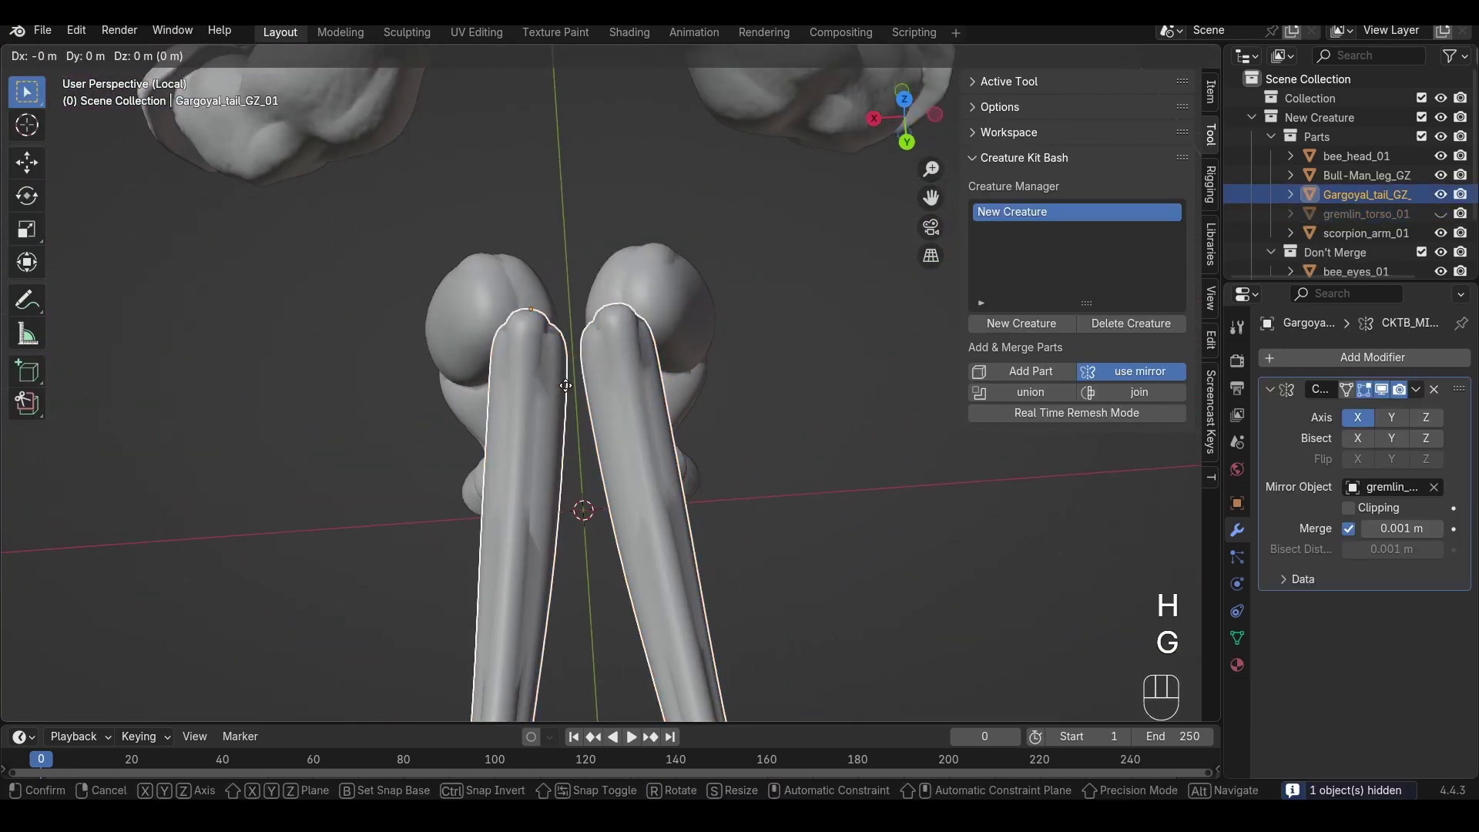
{"action": "key", "text": "x"}
{"action": "left_click", "coordinate": [582, 382]}
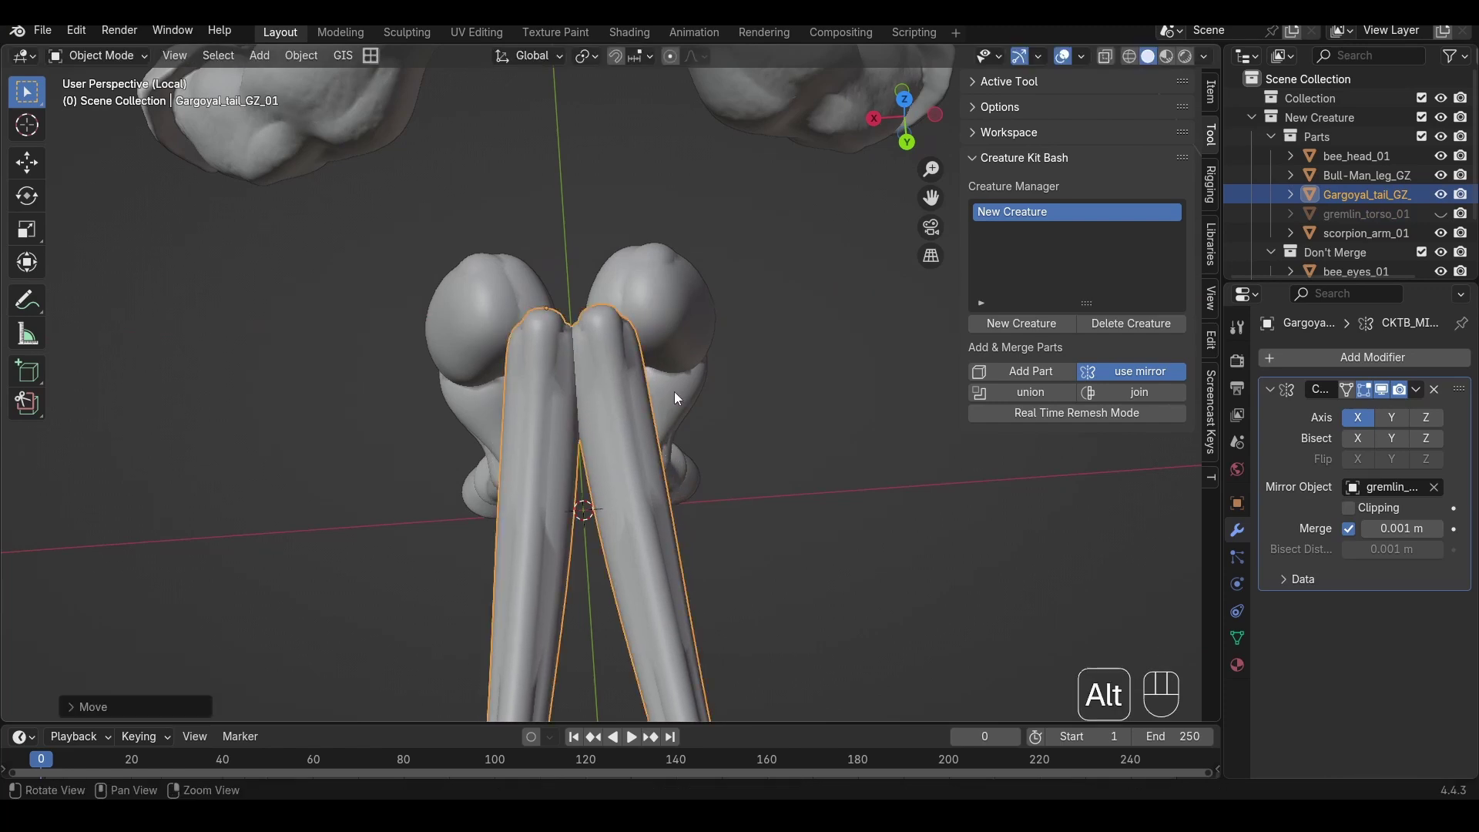
Step: Merge the creature with its torso unhidden using union, and inspect the tail joint from inside the mesh
{"action": "key", "text": "alt+h"}
{"action": "left_click_drag", "start_coordinate": [704, 392], "coordinate": [751, 347], "text": "alt"}
{"action": "left_click", "coordinate": [699, 362]}
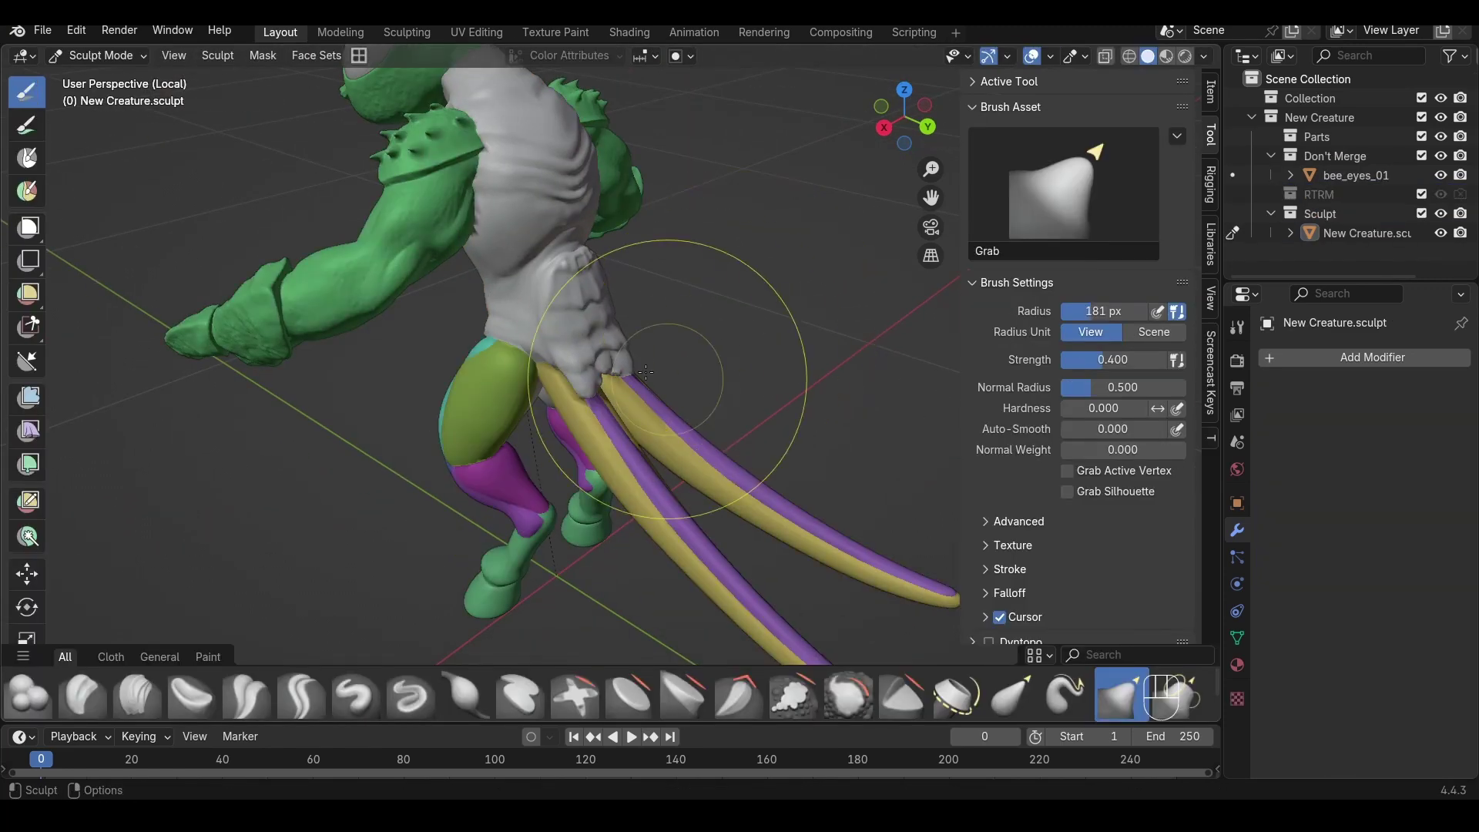
{"action": "middle_click_drag", "start_coordinate": [710, 280], "coordinate": [753, 332], "text": "alt"}
{"action": "scroll", "coordinate": [767, 354], "scroll_direction": "up", "scroll_amount": 6}
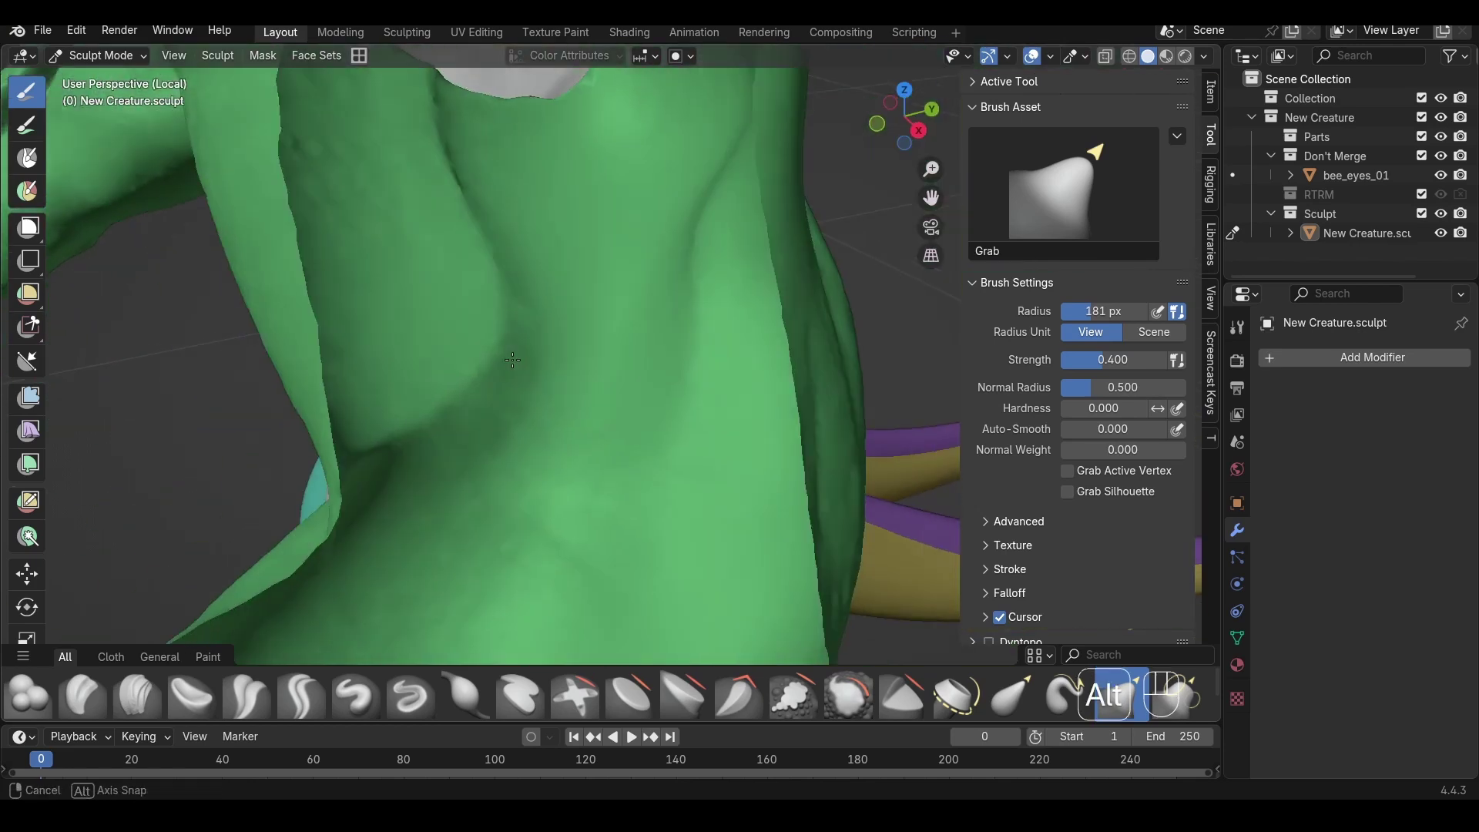
{"action": "left_click_drag", "start_coordinate": [515, 312], "coordinate": [597, 308], "text": "alt"}
{"action": "mouse_move", "coordinate": [596, 308]}
{"action": "middle_mouse_down", "text": "alt"}
{"action": "mouse_move", "coordinate": [617, 264]}
{"action": "mouse_move", "coordinate": [611, 330]}
{"action": "mouse_move", "coordinate": [665, 320]}
{"action": "middle_mouse_up", "text": "alt"}
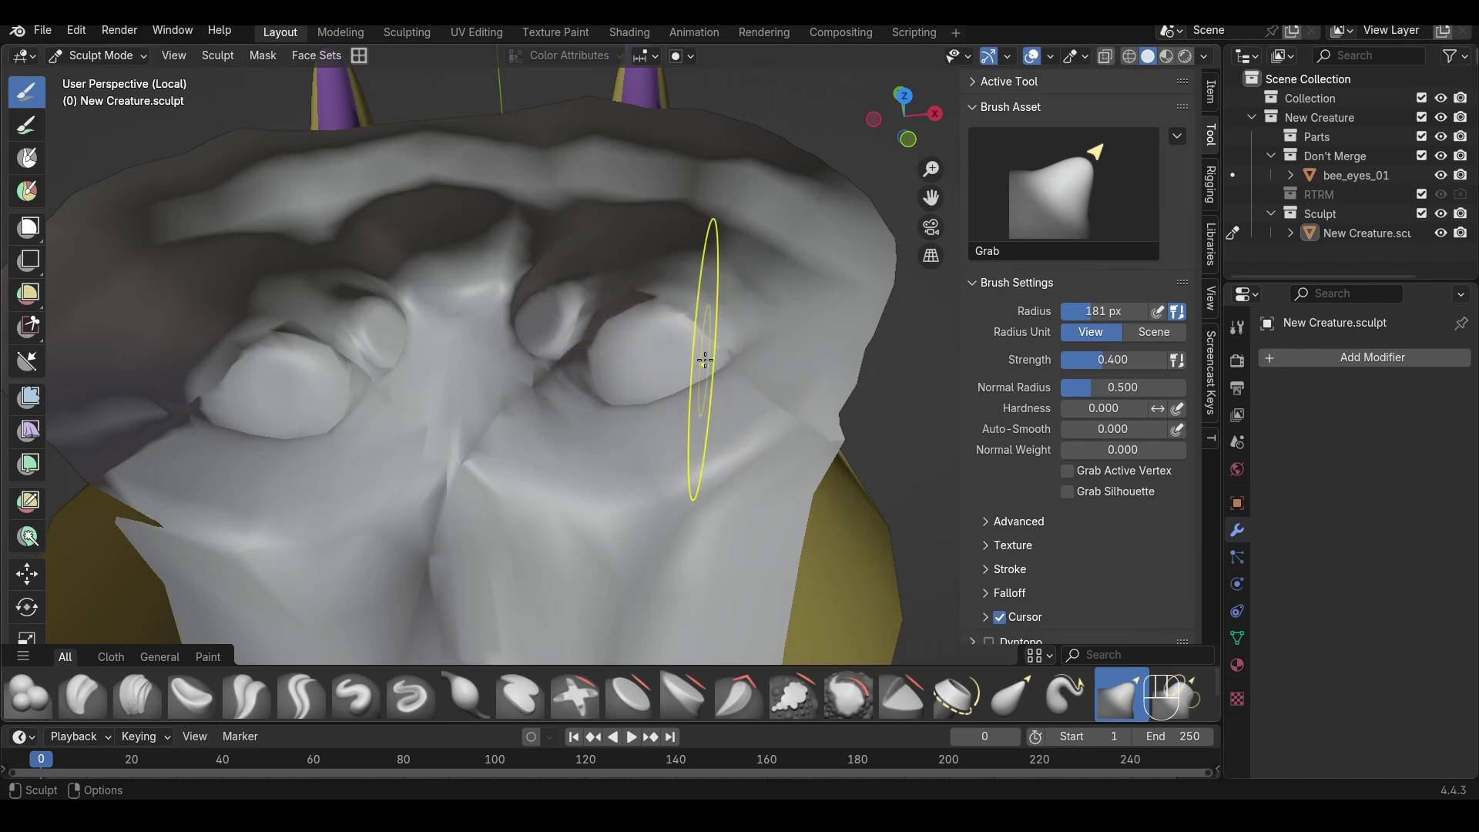
Step: Undo the creature merge and unhide the gremlin torso around the touching tails
{"action": "key", "text": "ctrl+z"}
{"action": "key", "text": "ctrl+z"}
{"action": "key", "text": "ctrl+z"}
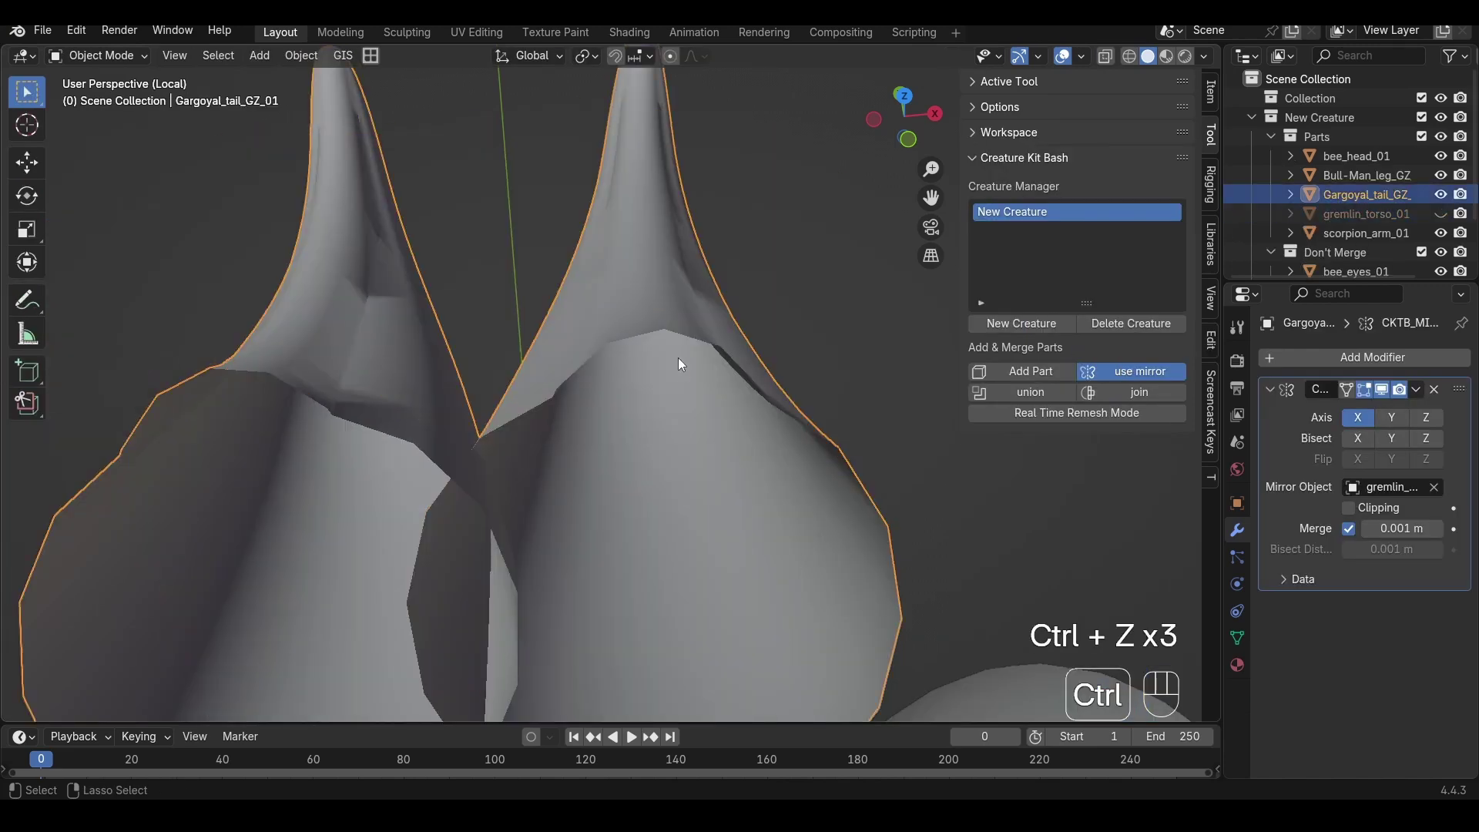
{"action": "middle_click_drag", "start_coordinate": [681, 343], "coordinate": [651, 331], "text": "alt"}
{"action": "key", "text": "alt+h"}
{"action": "middle_click_drag", "start_coordinate": [685, 467], "coordinate": [700, 366], "text": "alt"}
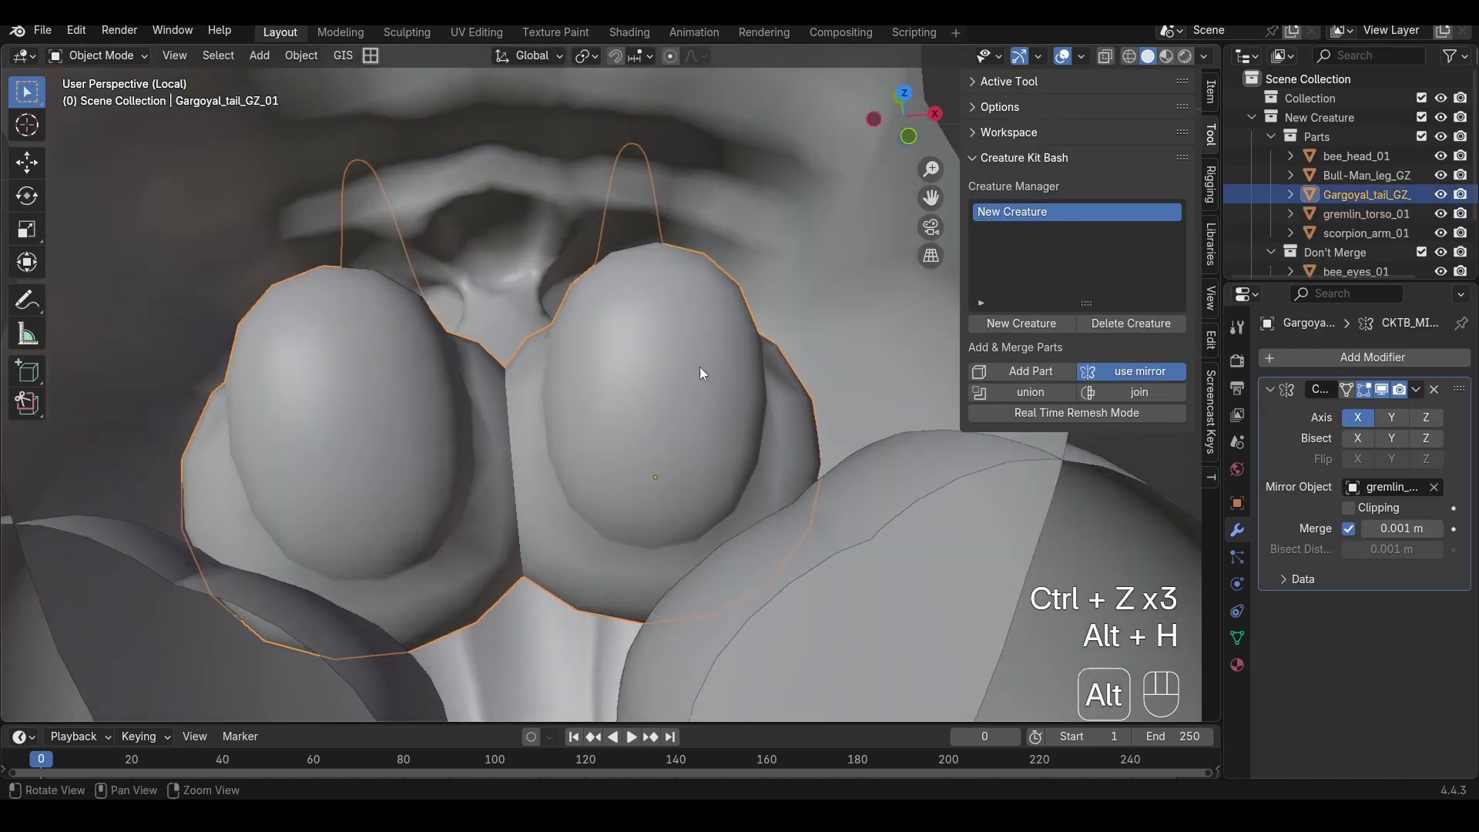
Step: Apply the mirror modifier on the gargoyle tail and hide the gremlin torso
{"action": "left_click_drag", "start_coordinate": [699, 367], "coordinate": [686, 343], "text": "alt"}
{"action": "middle_click_drag", "start_coordinate": [686, 343], "coordinate": [857, 335], "text": "alt"}
{"action": "left_click", "coordinate": [1416, 389]}
{"action": "left_click", "coordinate": [1366, 414]}
{"action": "left_click", "coordinate": [727, 264]}
{"action": "key", "text": "h"}
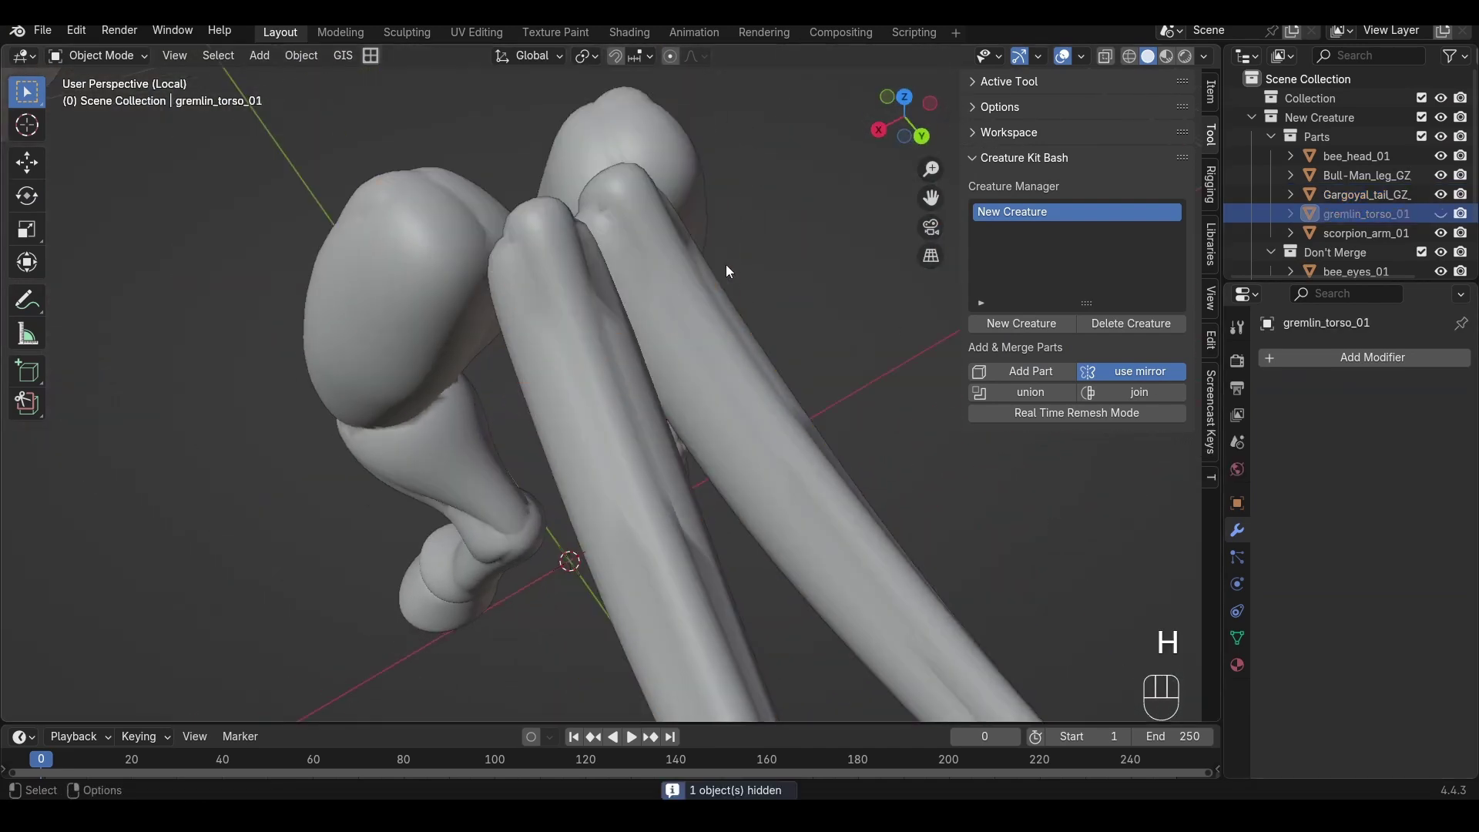
Step: Show the touching tails in wireframe and circle the overlapping area between them with an annotation
{"action": "middle_click_drag", "start_coordinate": [727, 265], "coordinate": [678, 420], "text": "alt"}
{"action": "key", "text": "z"}
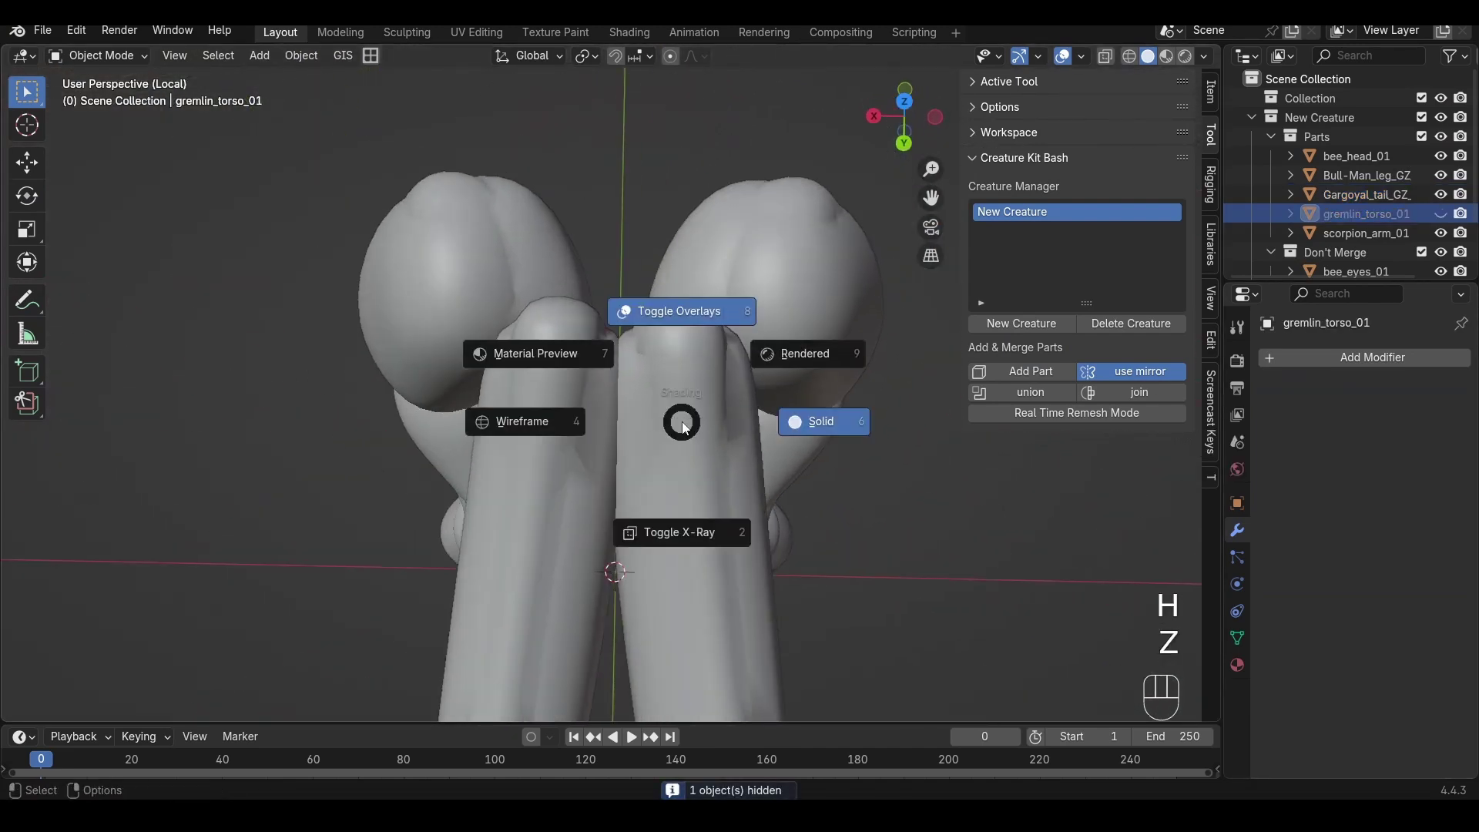
{"action": "left_click", "coordinate": [598, 427]}
{"action": "mouse_move", "coordinate": [653, 329]}
{"action": "middle_mouse_down", "text": "alt"}
{"action": "mouse_move", "coordinate": [639, 310]}
{"action": "mouse_move", "coordinate": [616, 343]}
{"action": "middle_mouse_up", "text": "alt"}
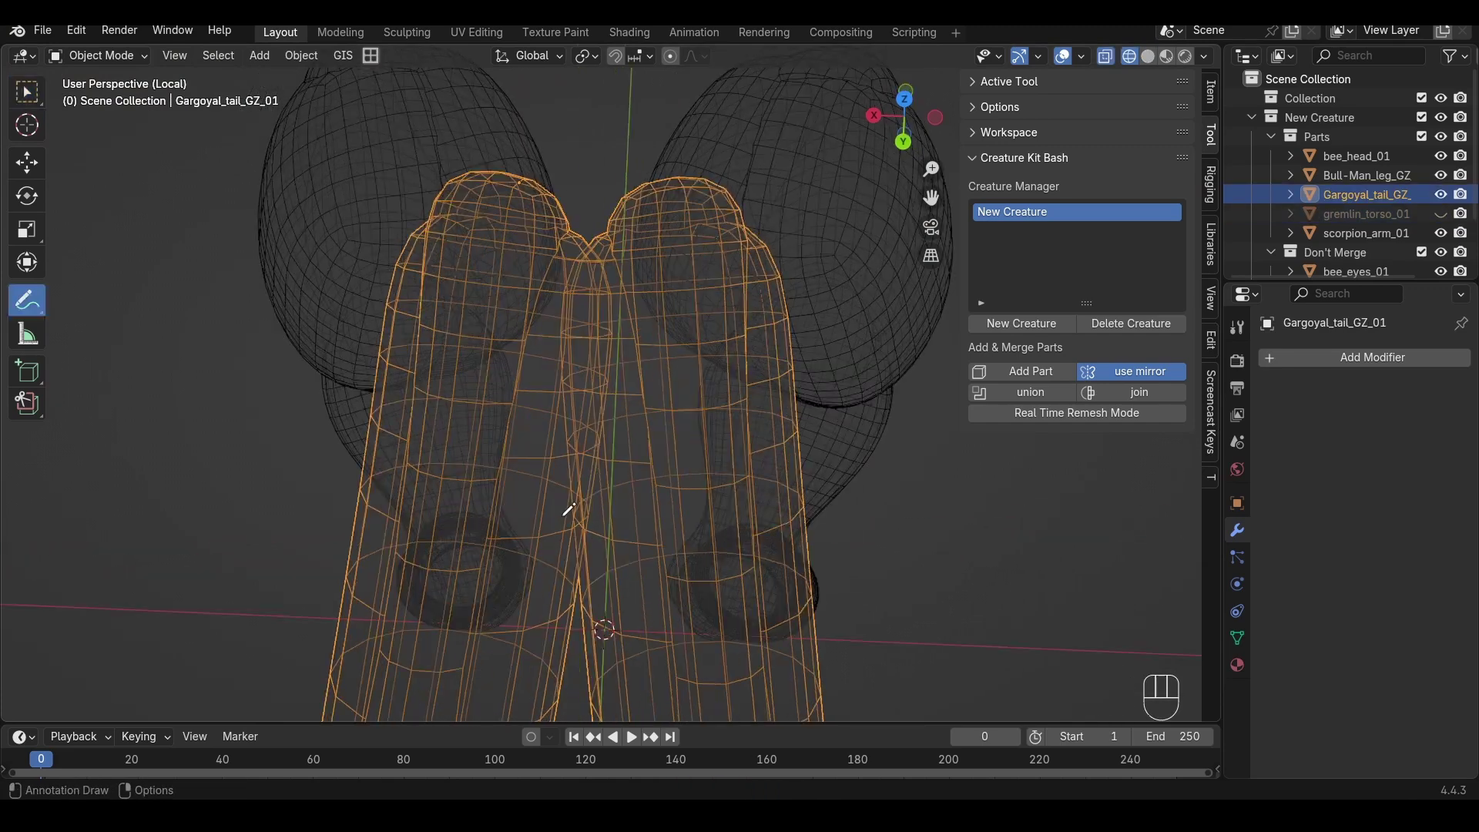
{"action": "left_click_drag", "start_coordinate": [571, 517], "coordinate": [563, 394]}
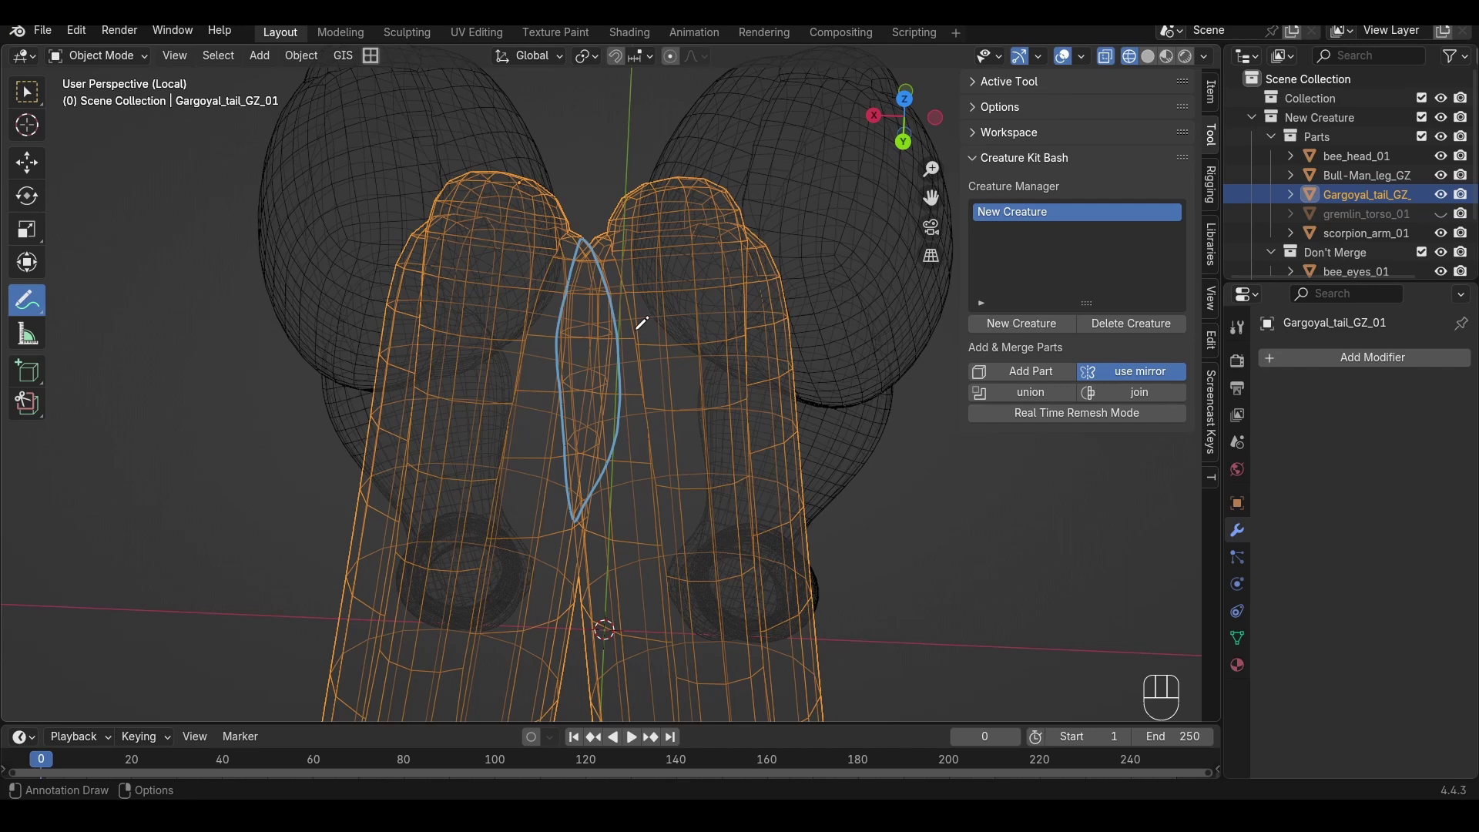
Step: Undo the annotation, the torso hiding and the applied mirror modifier on the gargoyle tail
{"action": "key", "text": "ctrl+z"}
{"action": "key", "text": "ctrl+z"}
{"action": "key", "text": "ctrl+z"}
{"action": "key", "text": "ctrl+z"}
{"action": "key", "text": "ctrl+z"}
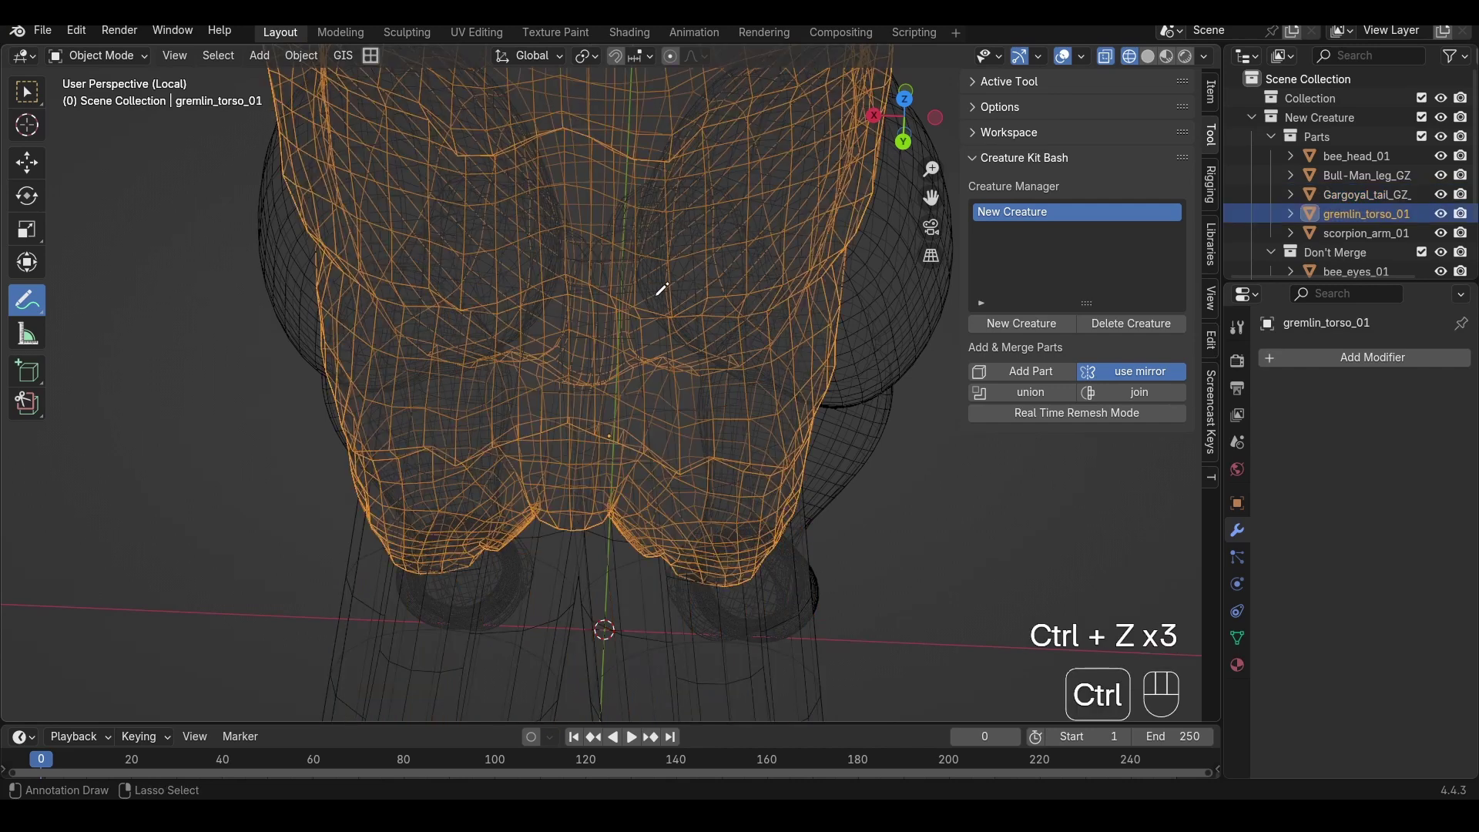
Step: Move the gargoyle tail outward along X to separate its mirrored copies, and return the viewport to solid shading
{"action": "middle_click_drag", "start_coordinate": [660, 290], "coordinate": [509, 243], "text": "alt"}
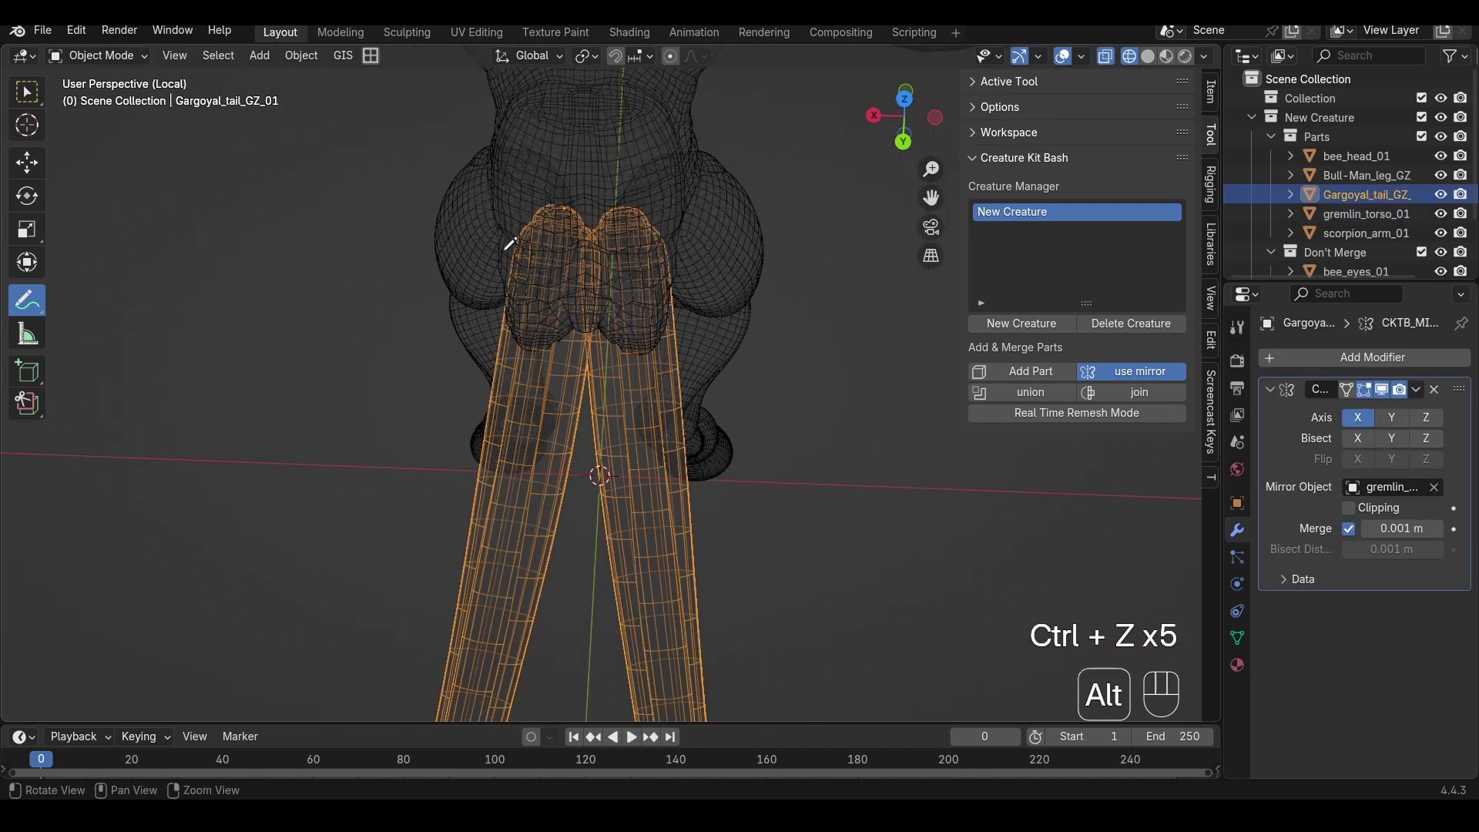
{"action": "key", "text": "g"}
{"action": "key", "text": "x"}
{"action": "left_click", "coordinate": [501, 328]}
{"action": "middle_click_drag", "start_coordinate": [502, 328], "coordinate": [695, 281]}
{"action": "left_click", "coordinate": [695, 280]}
{"action": "key", "text": "z"}
{"action": "left_click", "coordinate": [824, 281]}
{"action": "scroll", "coordinate": [831, 308], "scroll_direction": "down", "scroll_amount": 2}
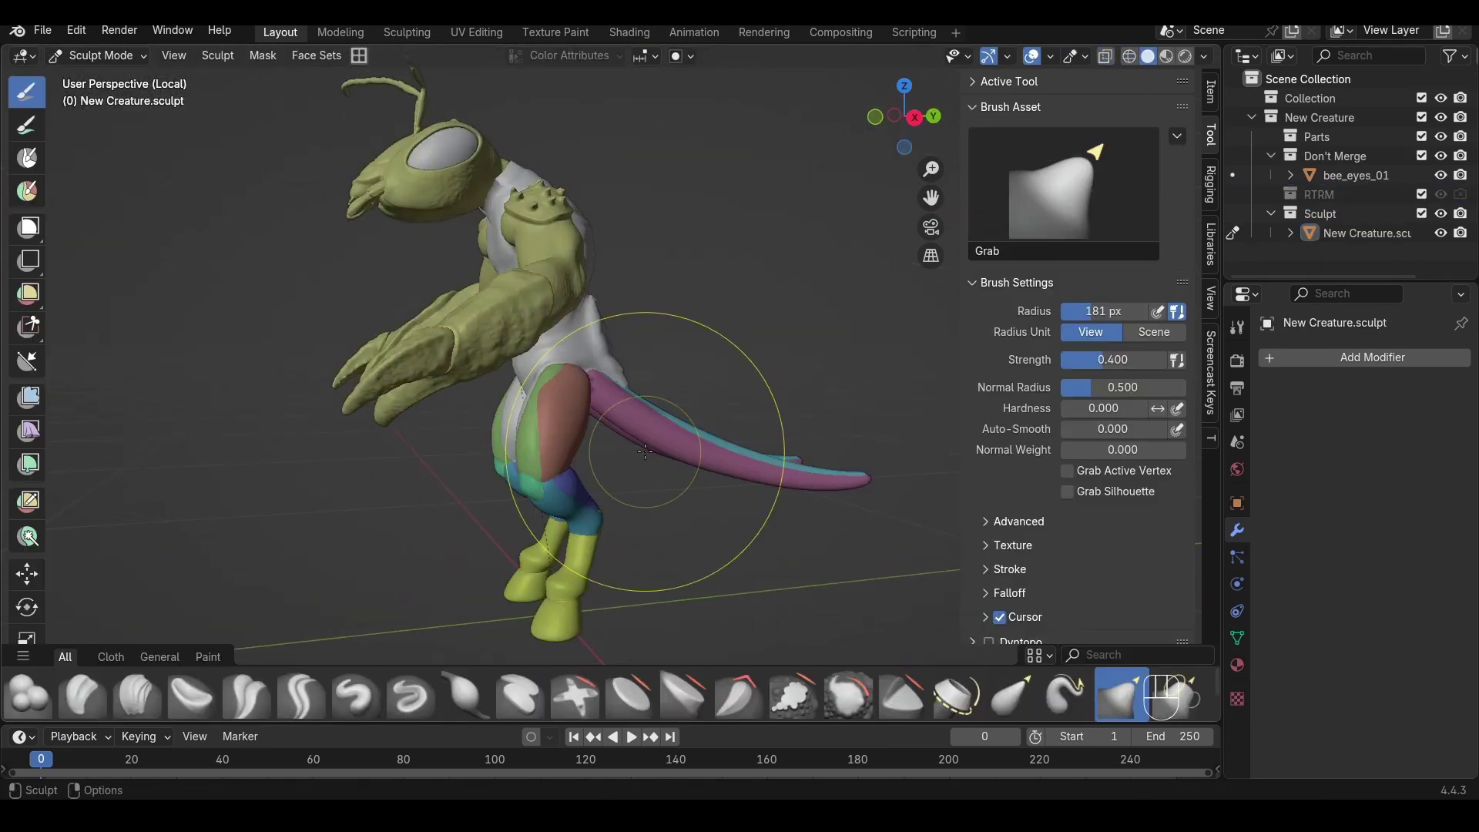
Step: Reshape the merged creature's thighs beside the separated tails with the Grab brush
{"action": "mouse_move", "coordinate": [647, 462]}
{"action": "middle_mouse_down", "text": "alt"}
{"action": "mouse_move", "coordinate": [614, 455]}
{"action": "mouse_move", "coordinate": [542, 393]}
{"action": "middle_mouse_up", "text": "alt"}
{"action": "left_click_drag", "start_coordinate": [532, 389], "coordinate": [537, 415]}
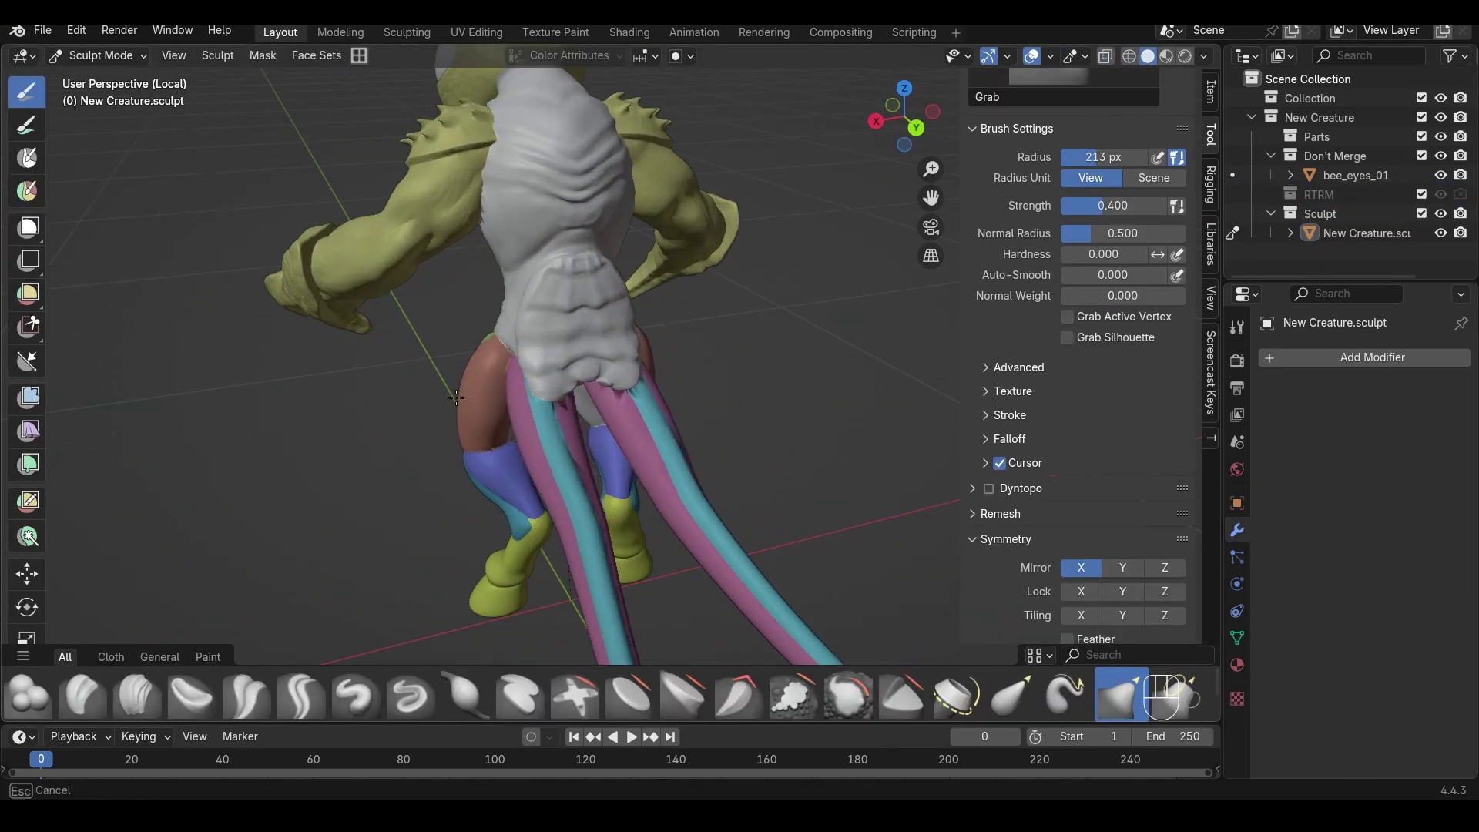
{"action": "middle_click_drag", "start_coordinate": [537, 415], "coordinate": [847, 346], "text": "alt"}
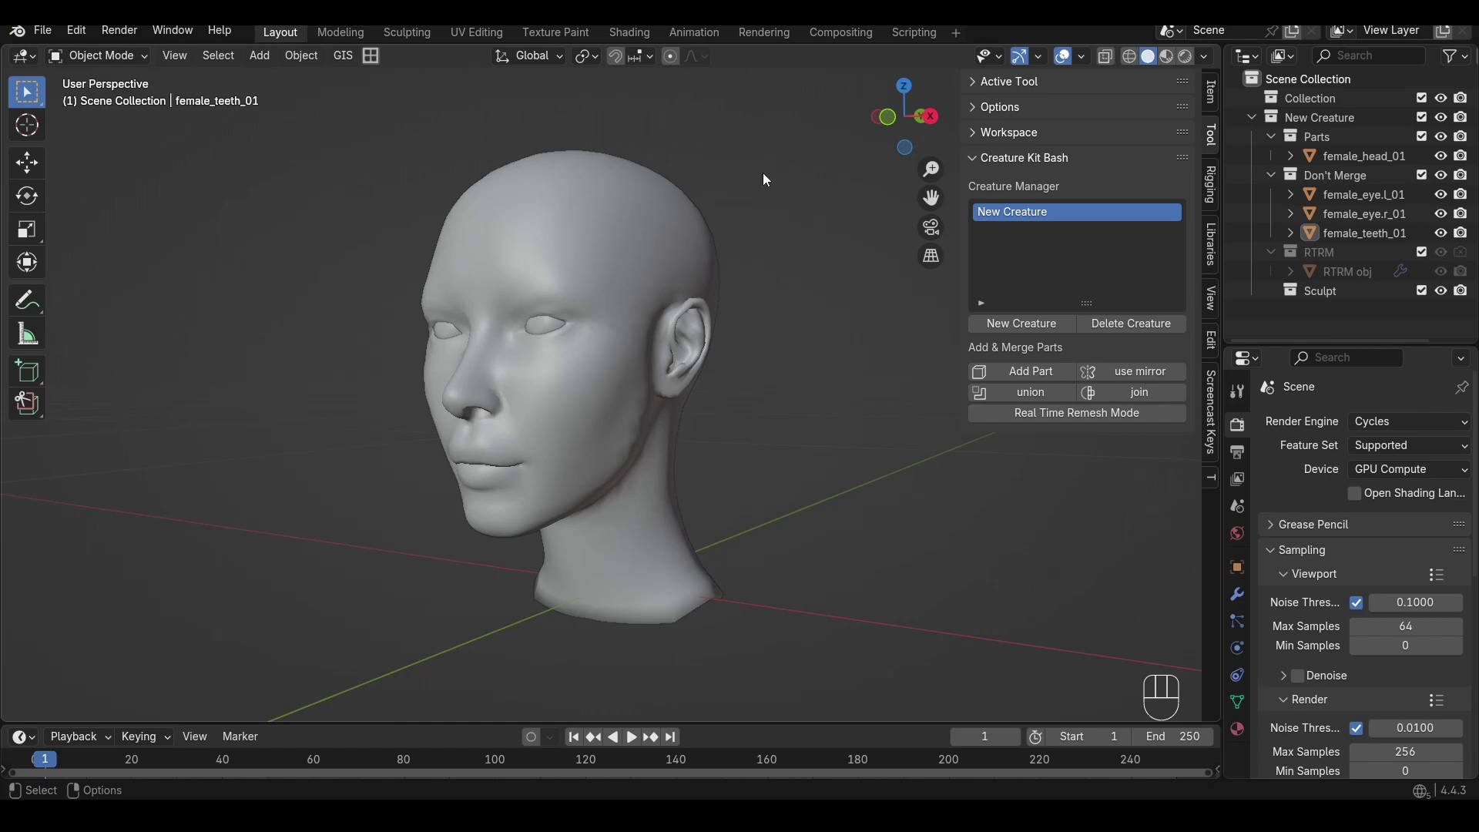
Step: Hide the female head and view the separate eyes and teeth inside it from the front
{"action": "left_click", "coordinate": [613, 224]}
{"action": "key", "text": "h"}
{"action": "left_click_drag", "start_coordinate": [707, 312], "coordinate": [462, 323], "text": "alt"}
{"action": "scroll", "coordinate": [730, 387], "scroll_direction": "up", "scroll_amount": 4}
{"action": "left_click_drag", "start_coordinate": [730, 386], "coordinate": [796, 356], "text": "alt"}
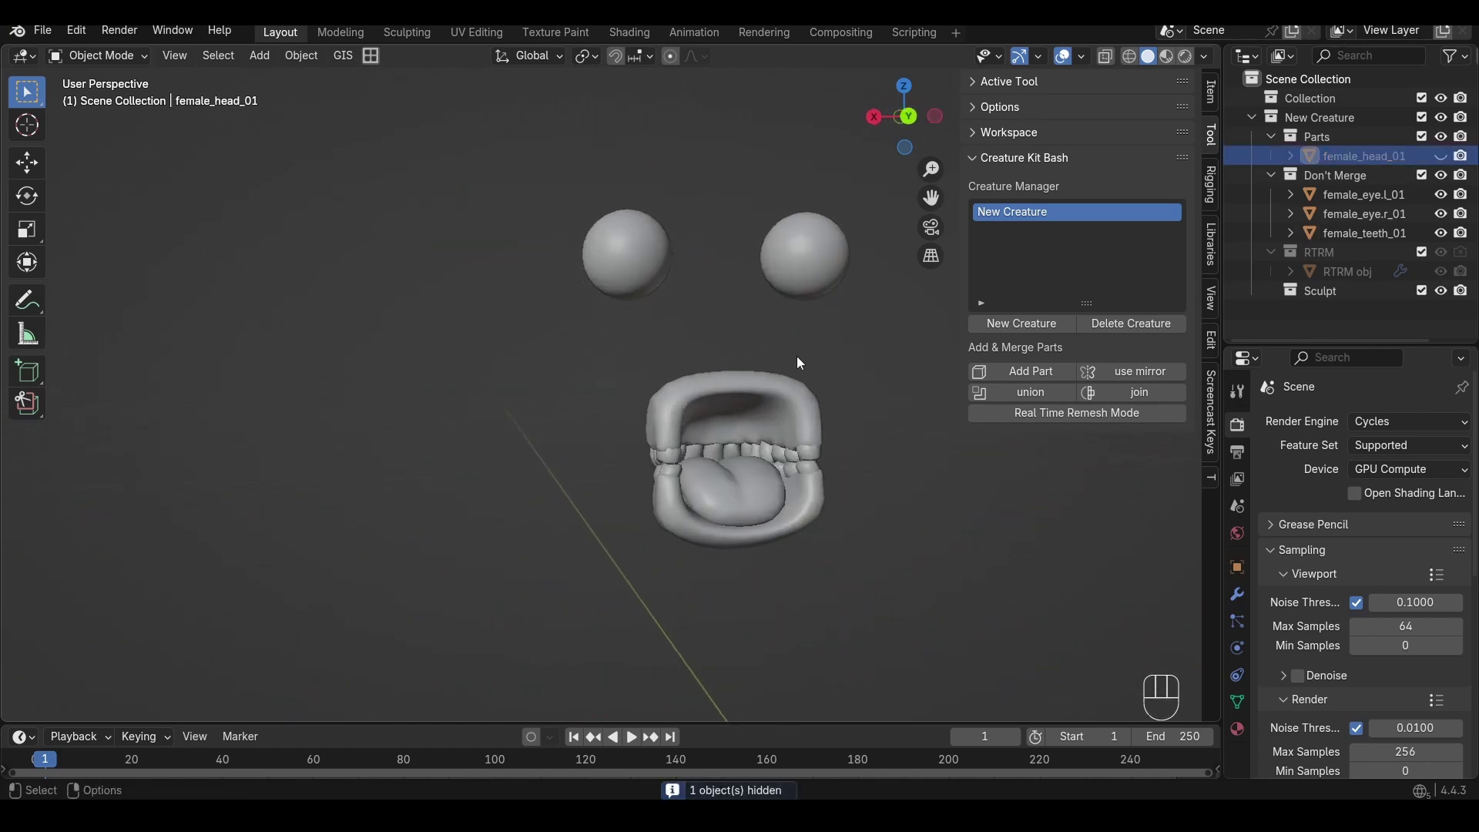
{"action": "middle_click_drag", "start_coordinate": [796, 356], "coordinate": [751, 348], "text": "shift"}
Step: Select both female eyes and the teeth in the Don't Merge collection and view them with the head hidden
{"action": "left_click", "coordinate": [1343, 194]}
{"action": "left_click", "coordinate": [1343, 215], "text": "ctrl"}
{"action": "left_click", "coordinate": [1341, 232], "text": "ctrl"}
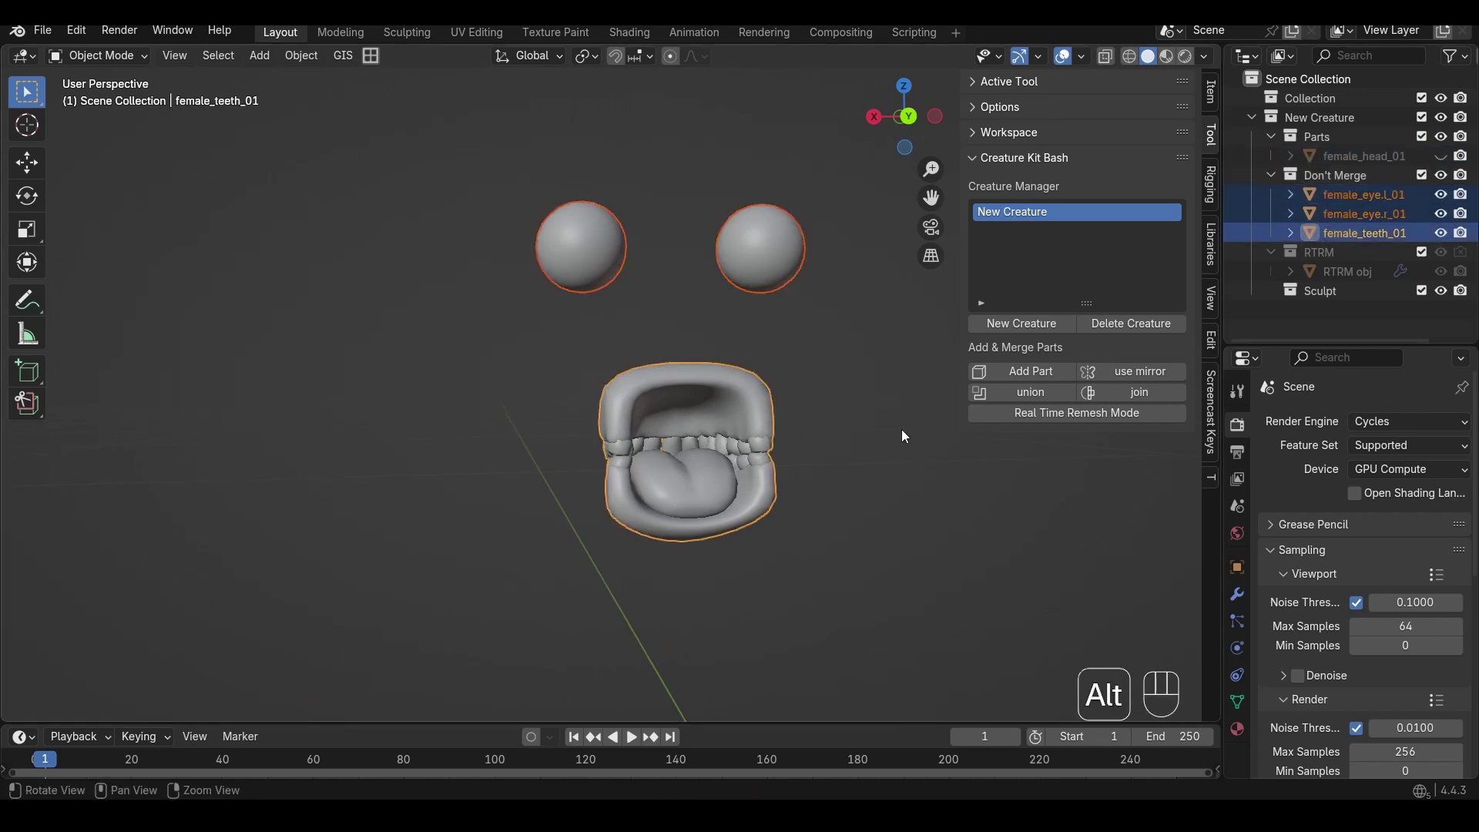
{"action": "middle_click_drag", "start_coordinate": [875, 443], "coordinate": [987, 419], "text": "alt"}
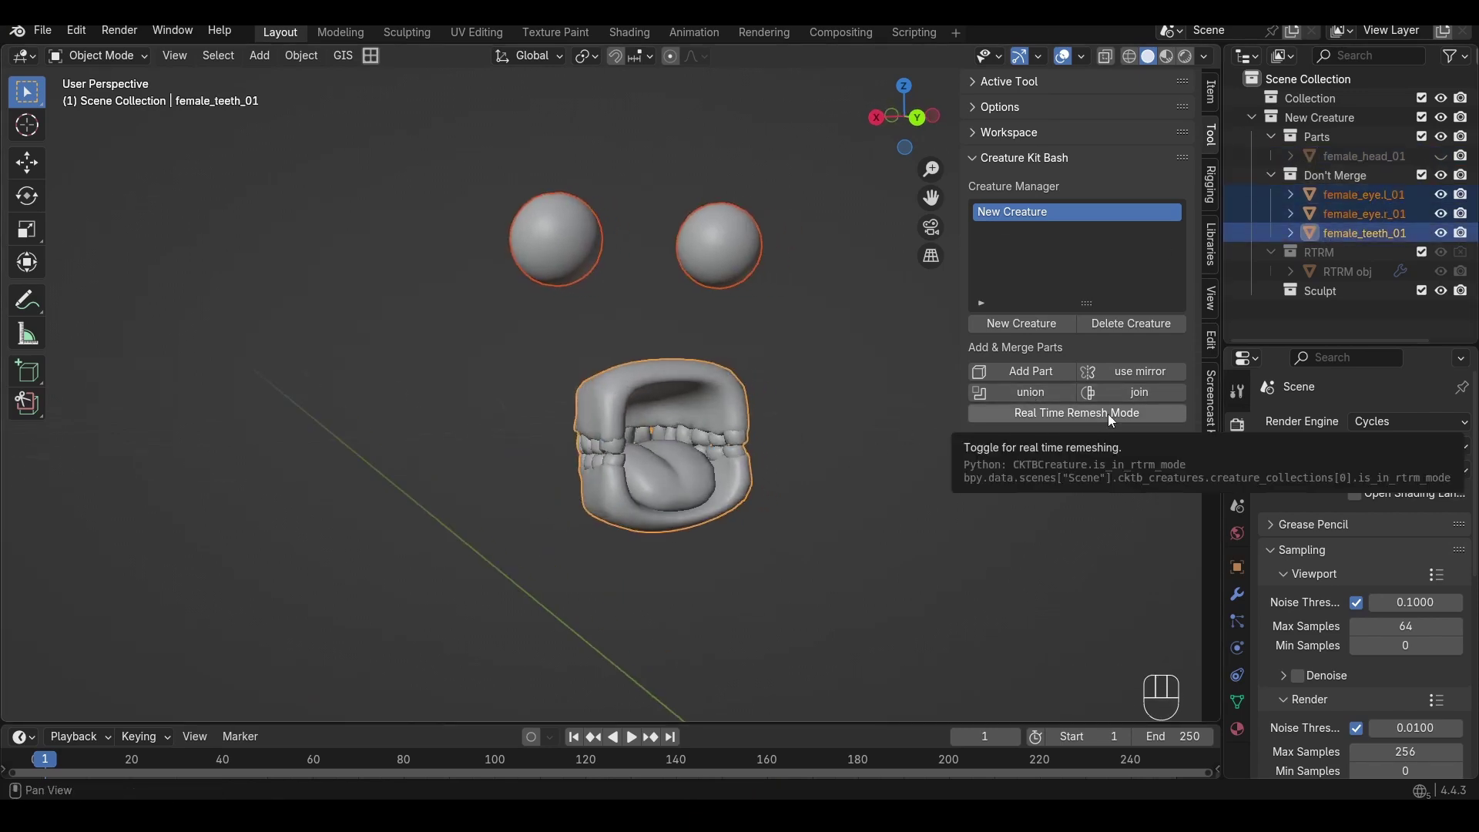
{"action": "left_click", "coordinate": [1015, 516]}
Step: Unhide the female head and move both eyes and the teeth from the Don't Merge collection into Parts
{"action": "key", "text": "alt+h"}
{"action": "right_click_drag", "start_coordinate": [770, 442], "coordinate": [346, 420], "text": "alt"}
{"action": "left_click_drag", "start_coordinate": [346, 420], "coordinate": [861, 373], "text": "alt"}
{"action": "left_click", "coordinate": [1354, 199]}
{"action": "left_click", "coordinate": [1359, 231], "text": "shift"}
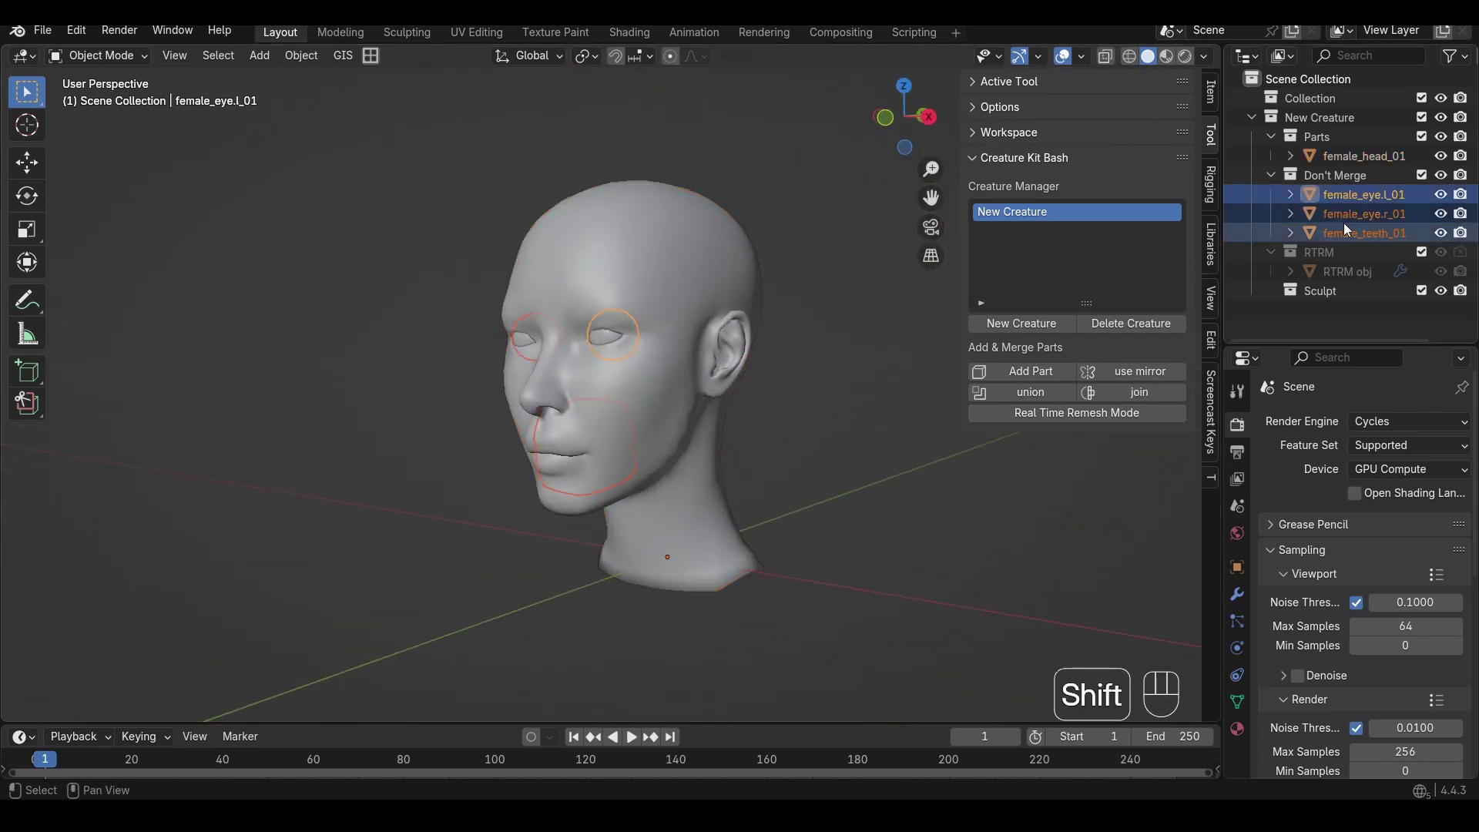
{"action": "left_click_drag", "start_coordinate": [1357, 192], "coordinate": [1254, 146]}
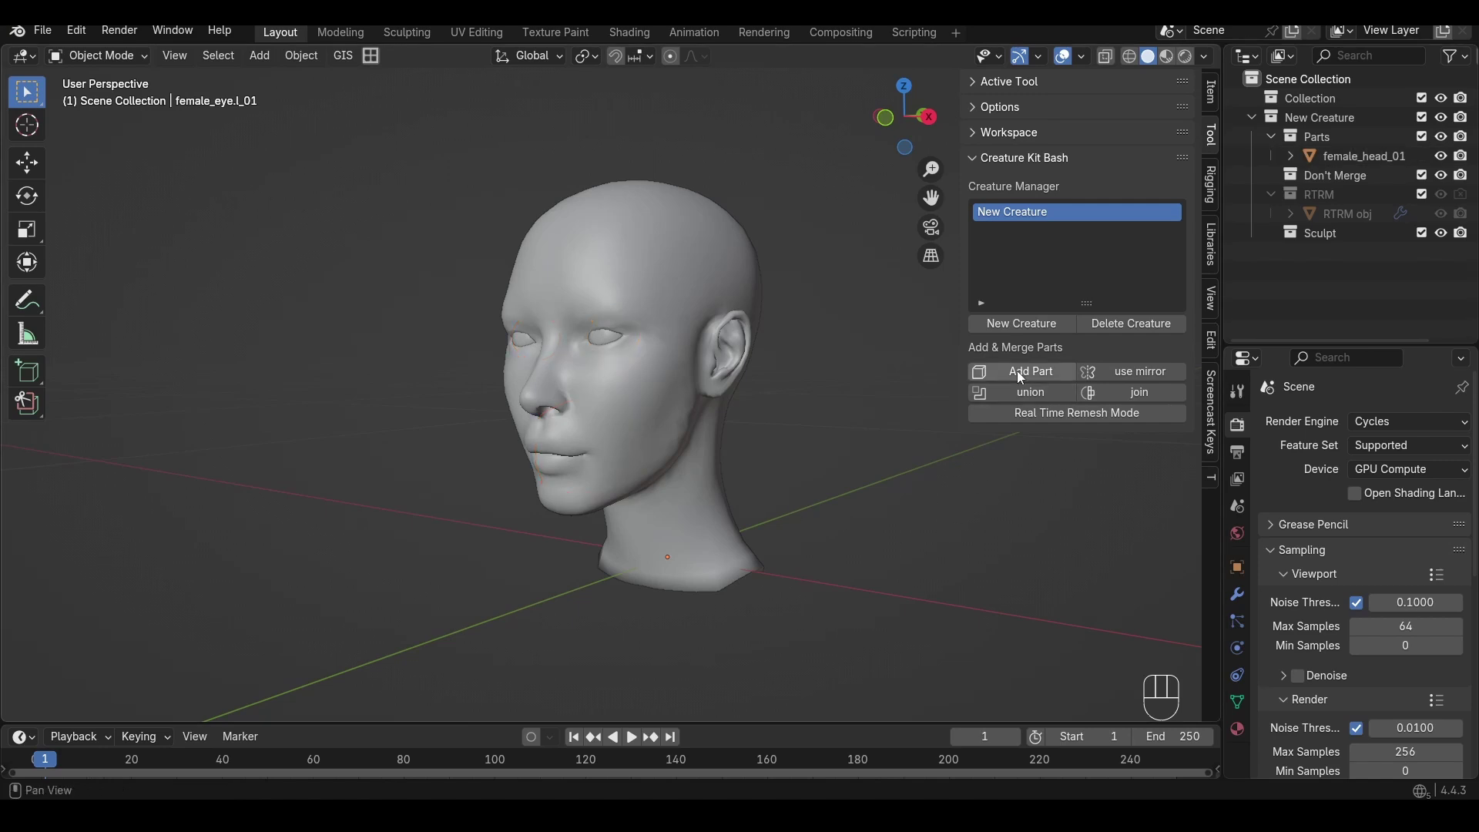
Step: Merge the female head with its eyes and teeth using union, and inspect the face from the front
{"action": "left_click", "coordinate": [1018, 395]}
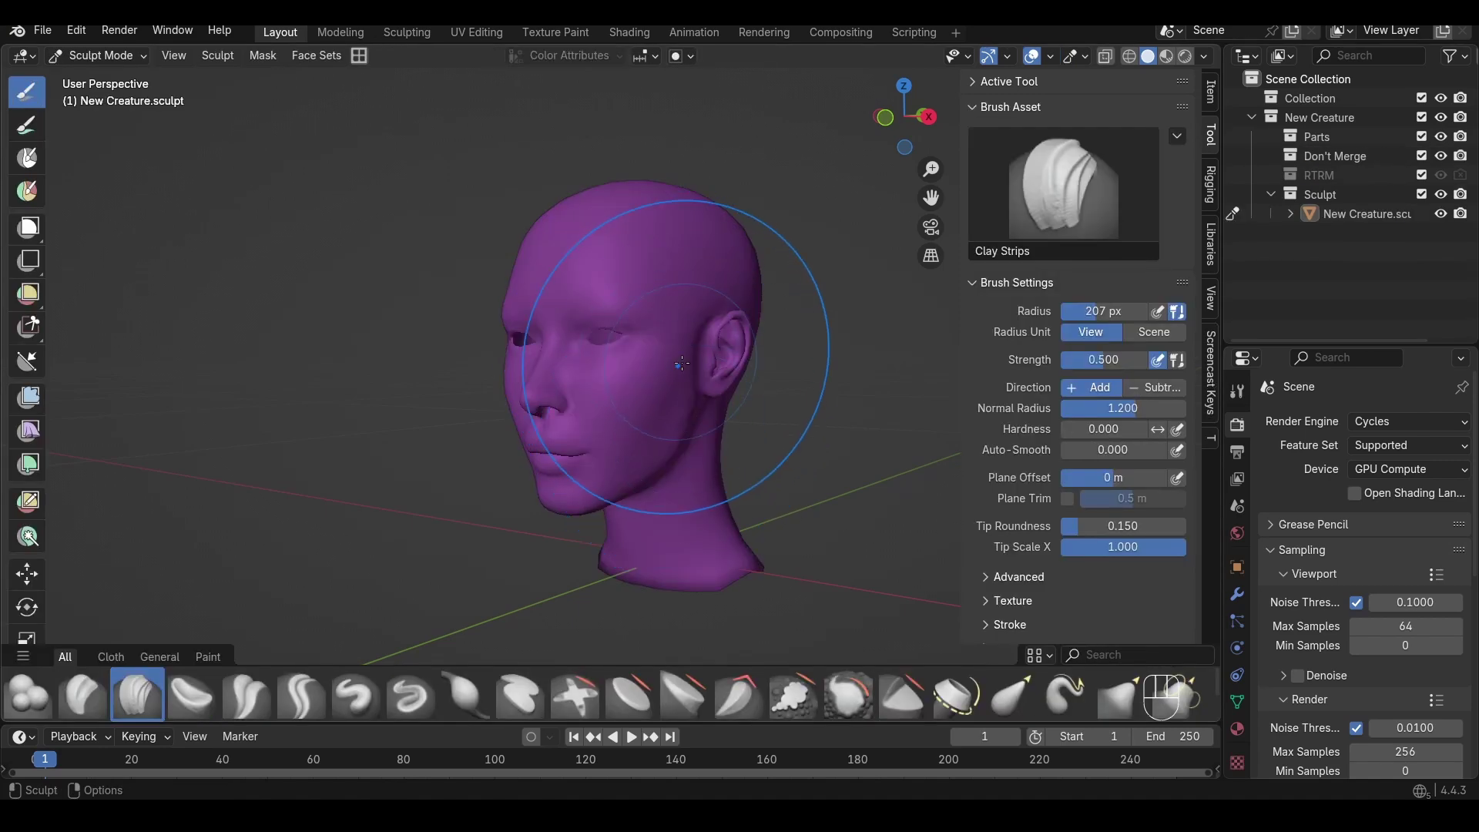
{"action": "scroll", "coordinate": [678, 310], "scroll_direction": "up", "scroll_amount": 4}
{"action": "mouse_move", "coordinate": [582, 296]}
{"action": "left_mouse_down", "text": "alt"}
{"action": "mouse_move", "coordinate": [621, 339]}
{"action": "mouse_move", "coordinate": [582, 325]}
{"action": "left_mouse_up", "text": "alt"}
{"action": "mouse_move", "coordinate": [583, 325]}
{"action": "middle_mouse_down"}
{"action": "mouse_move", "coordinate": [528, 270]}
{"action": "mouse_move", "coordinate": [478, 265]}
{"action": "mouse_move", "coordinate": [594, 347]}
{"action": "middle_mouse_up"}
{"action": "scroll", "coordinate": [1108, 524], "scroll_direction": "down", "scroll_amount": 2}
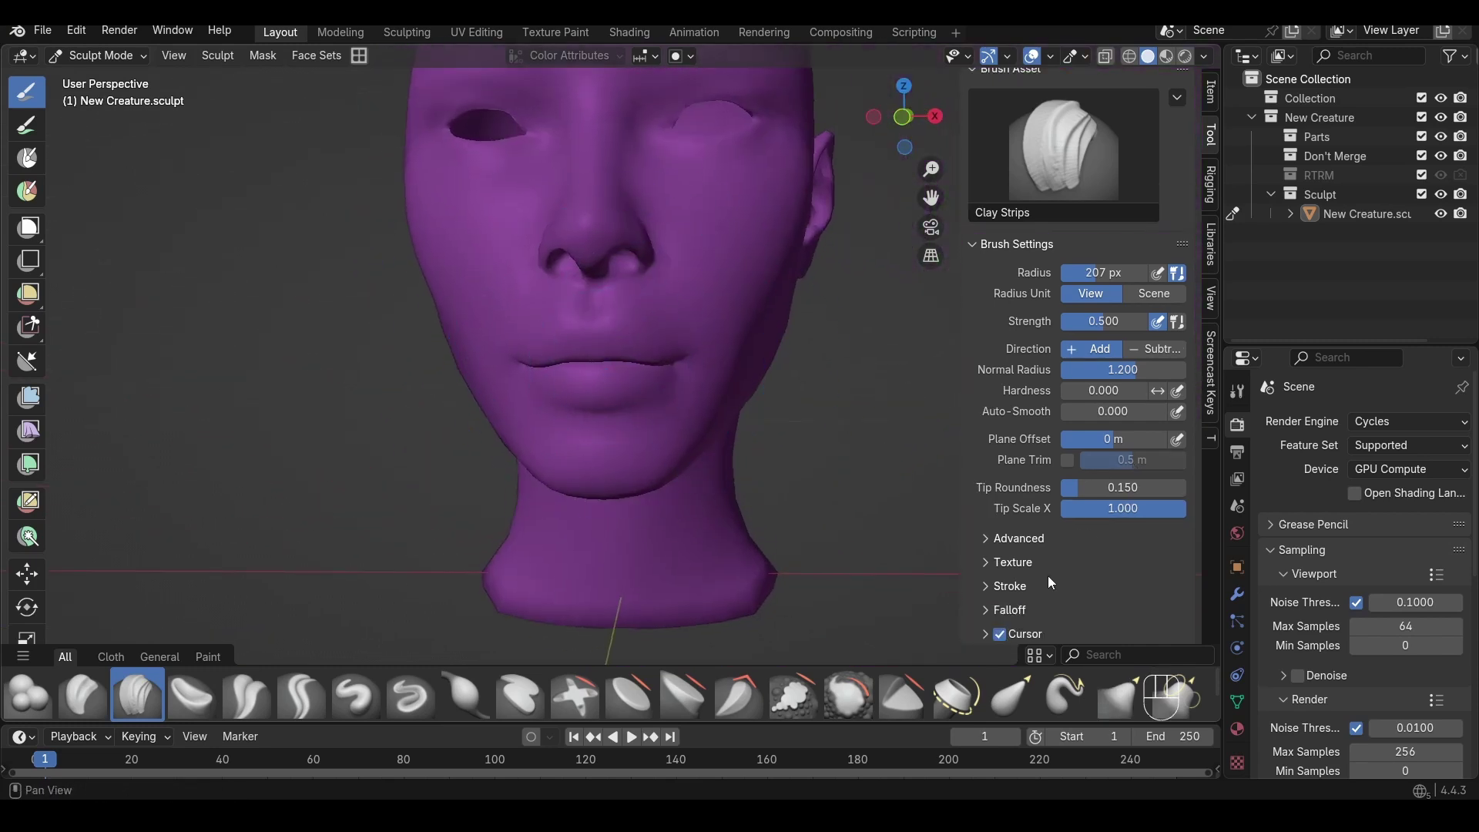
Step: Try smoothing the merged head's lips in front of the teeth, and undo the strokes
{"action": "left_click_drag", "start_coordinate": [600, 352], "coordinate": [597, 362], "text": "shift"}
{"action": "mouse_move", "coordinate": [630, 347]}
{"action": "middle_mouse_down"}
{"action": "mouse_move", "coordinate": [739, 387]}
{"action": "mouse_move", "coordinate": [817, 380]}
{"action": "middle_mouse_up"}
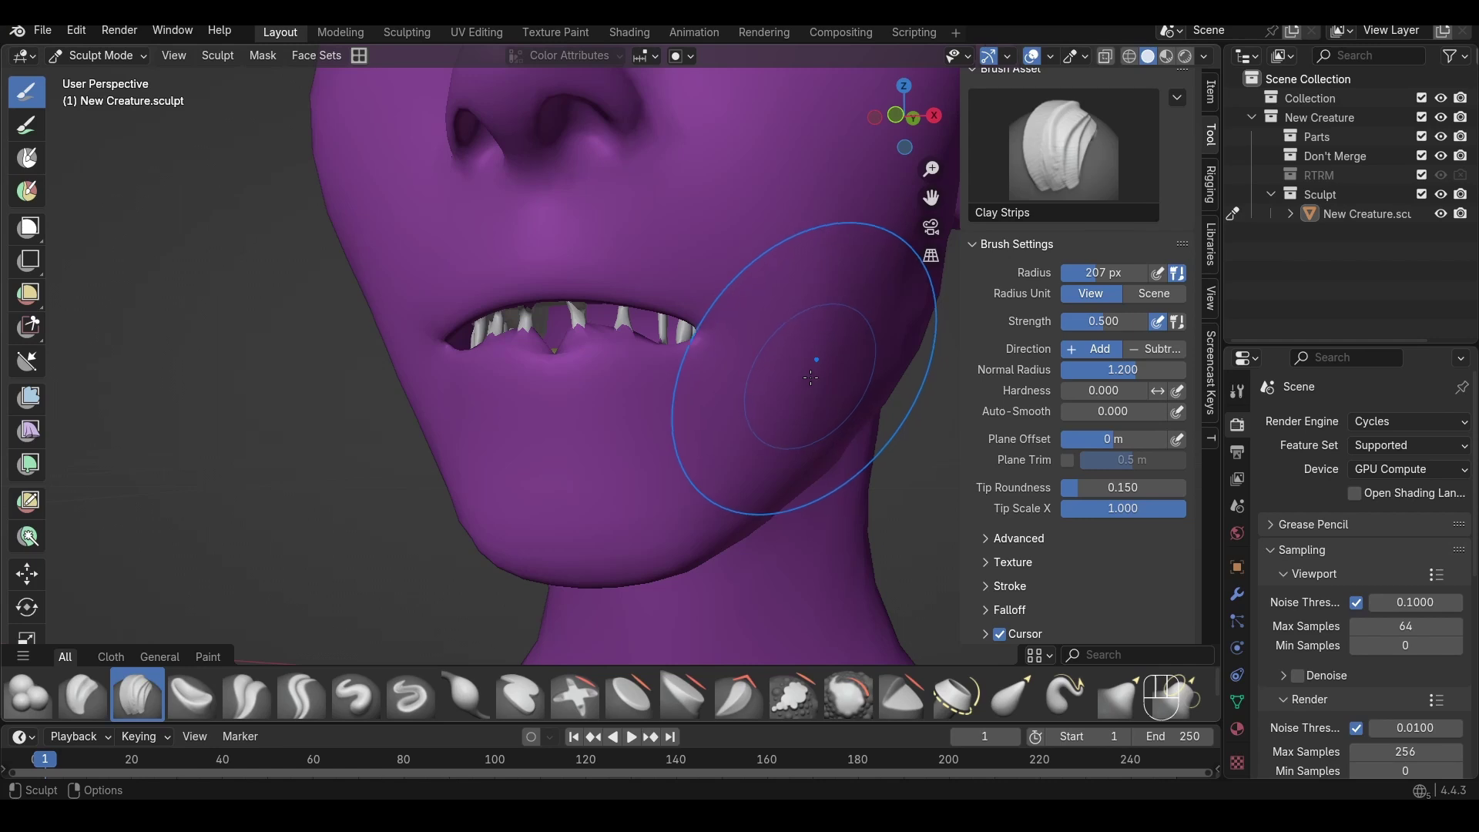
{"action": "scroll", "coordinate": [813, 374], "scroll_direction": "down", "scroll_amount": 5}
{"action": "key", "text": "ctrl+z"}
{"action": "key", "text": "ctrl+z"}
{"action": "key", "text": "ctrl+z"}
{"action": "scroll", "coordinate": [829, 378], "scroll_direction": "down", "scroll_amount": 3}
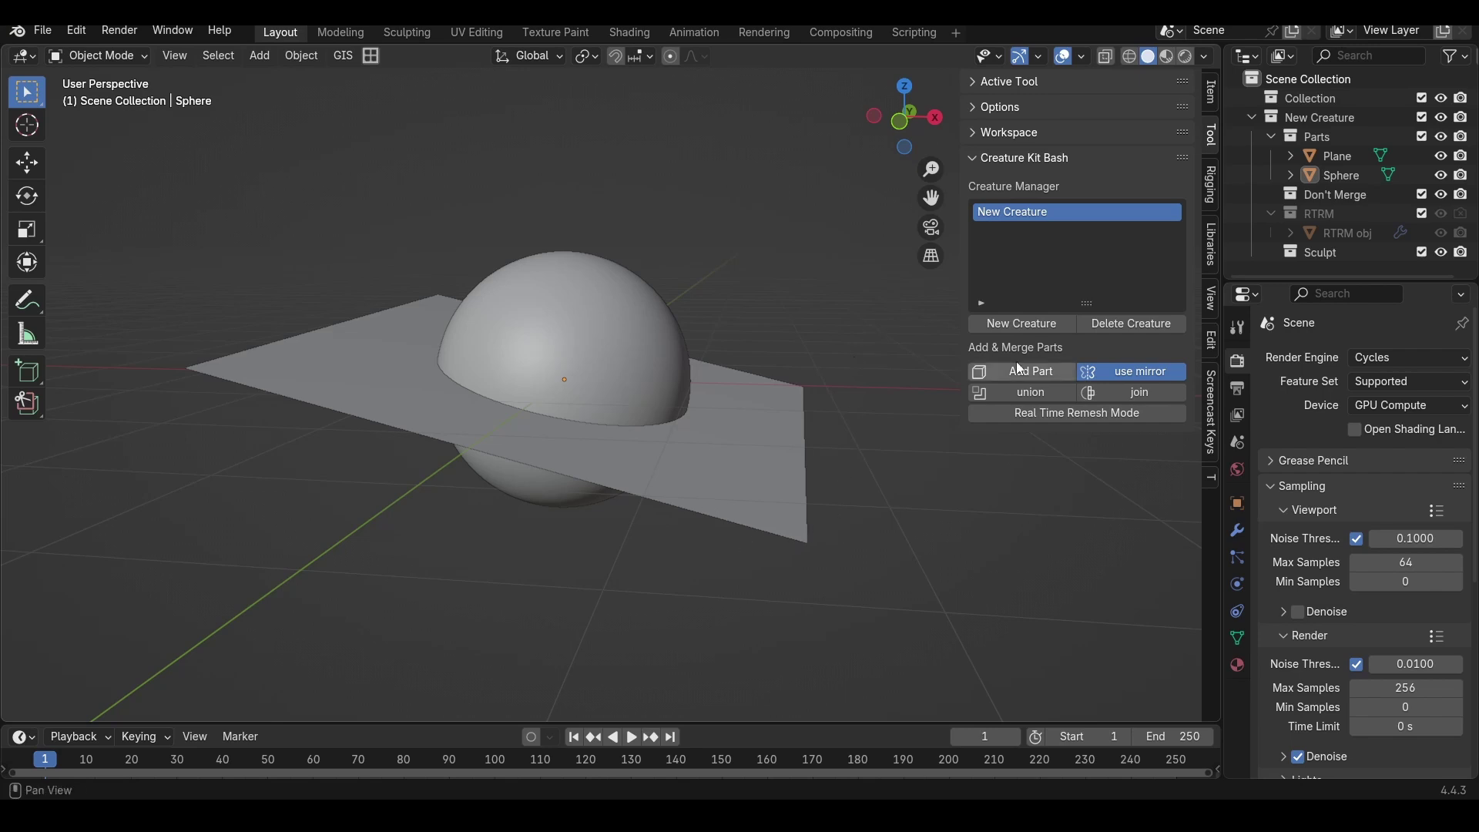
Step: Try to merge the flat plane with the intersecting sphere using union, and undo the merge
{"action": "left_click", "coordinate": [1028, 398]}
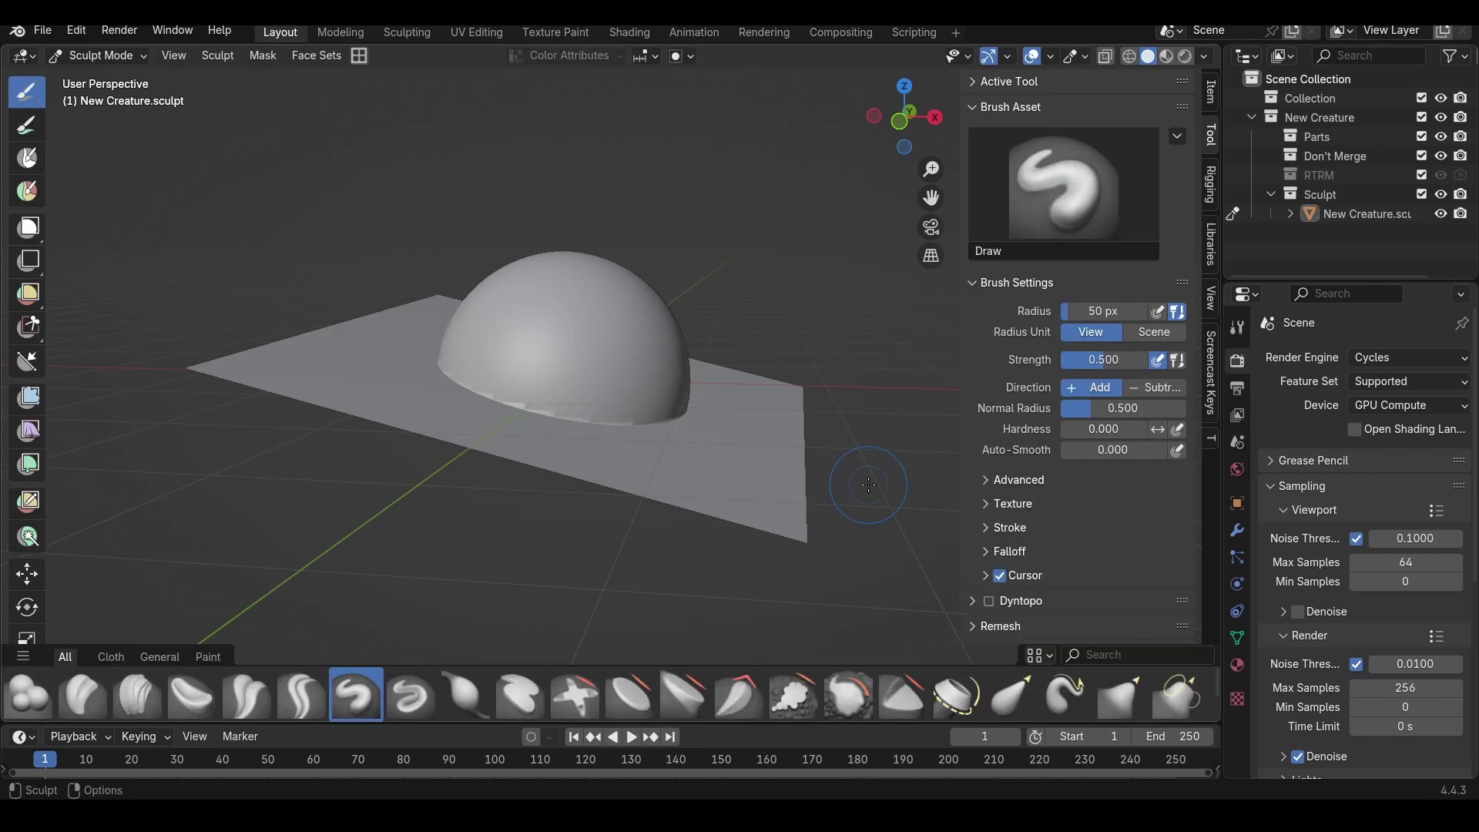
{"action": "mouse_move", "coordinate": [705, 420]}
{"action": "middle_mouse_down"}
{"action": "mouse_move", "coordinate": [712, 397]}
{"action": "mouse_move", "coordinate": [727, 422]}
{"action": "middle_mouse_up"}
{"action": "key", "text": "ctrl+z"}
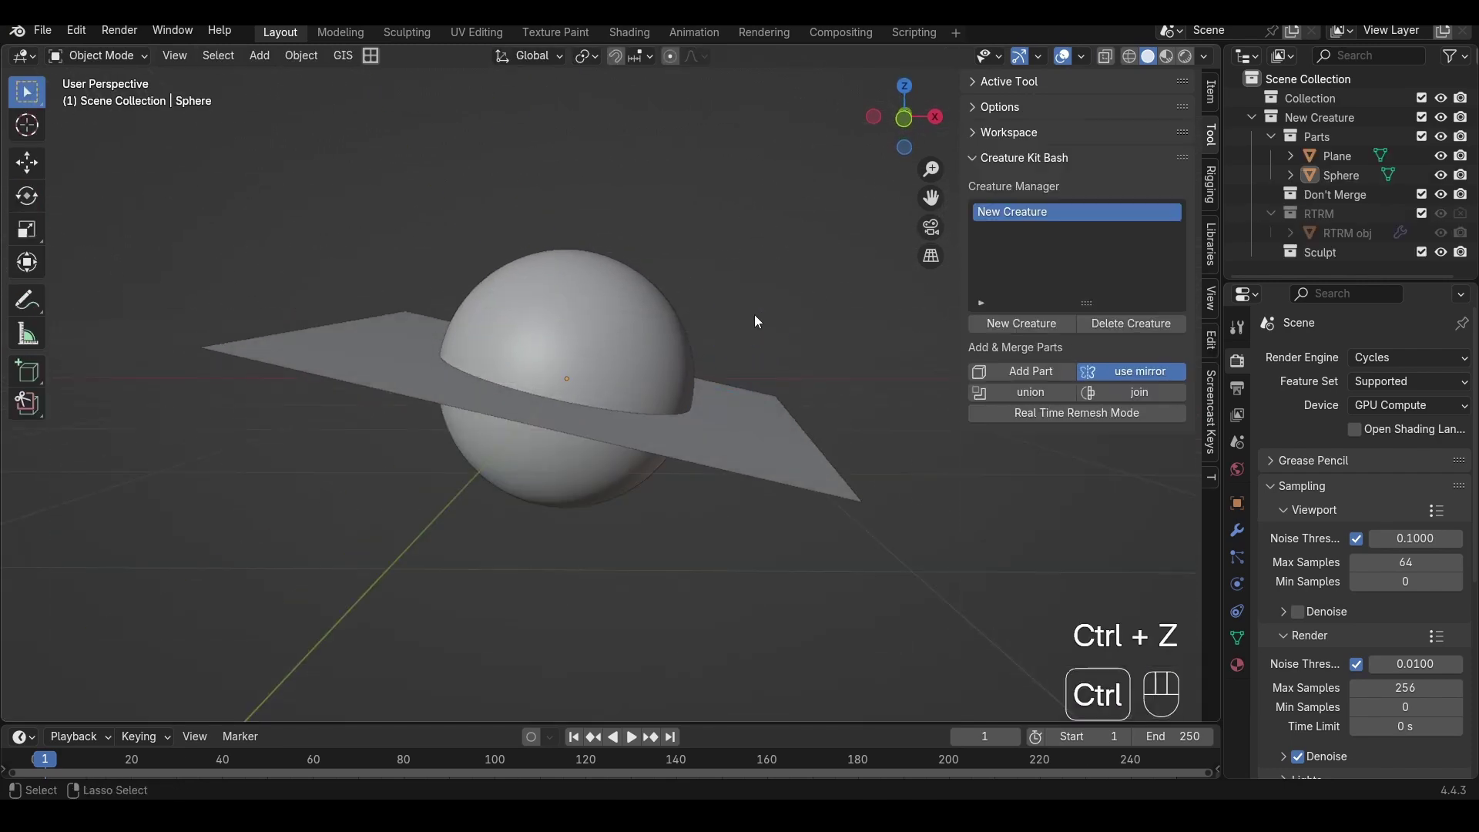
Step: Extrude the plane upward into a thick slab and merge it with the sphere using union
{"action": "left_click", "coordinate": [748, 410]}
{"action": "key", "text": "Tab"}
{"action": "left_click", "coordinate": [758, 336]}
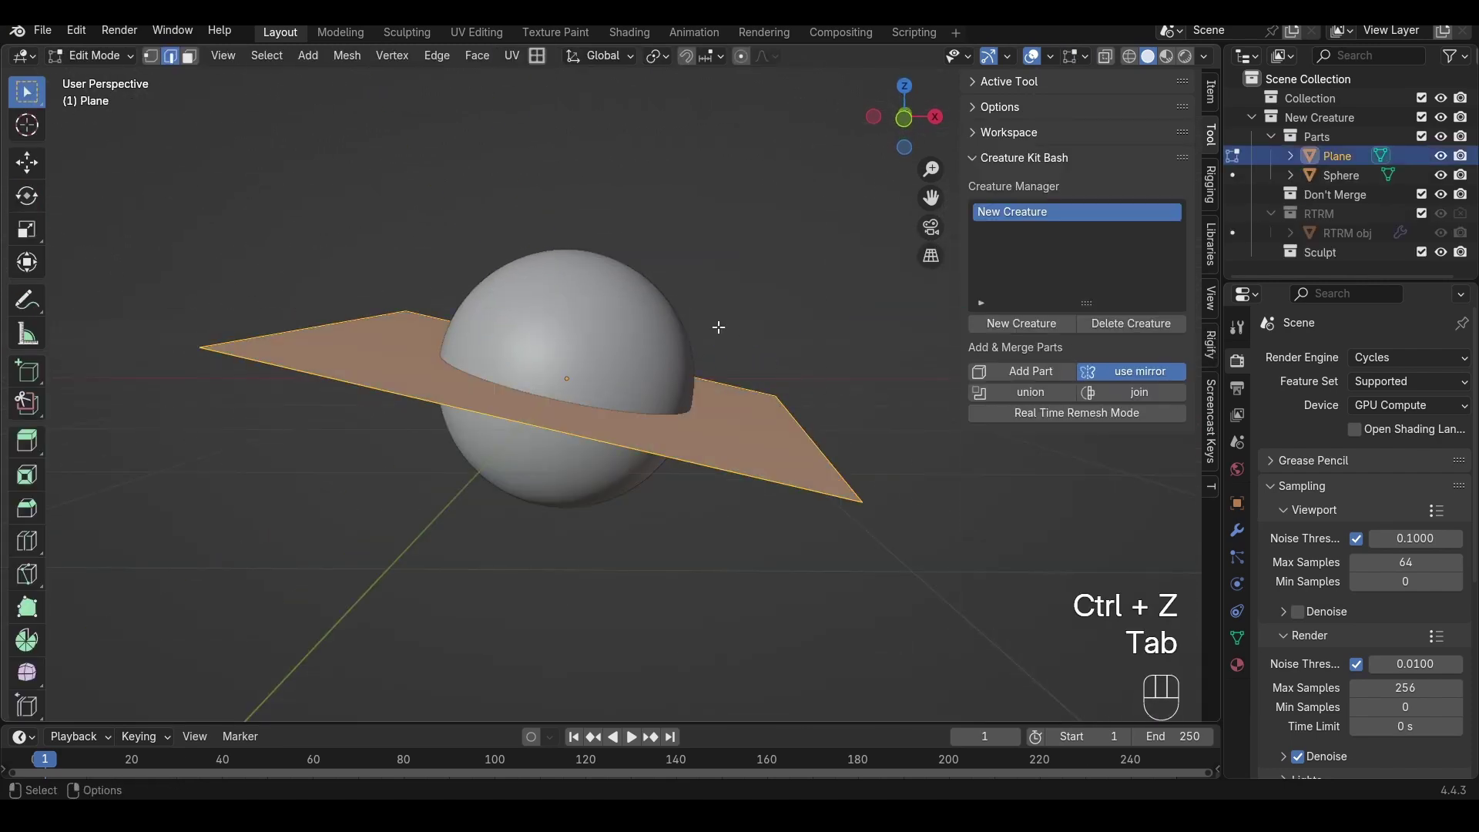
{"action": "key", "text": "e"}
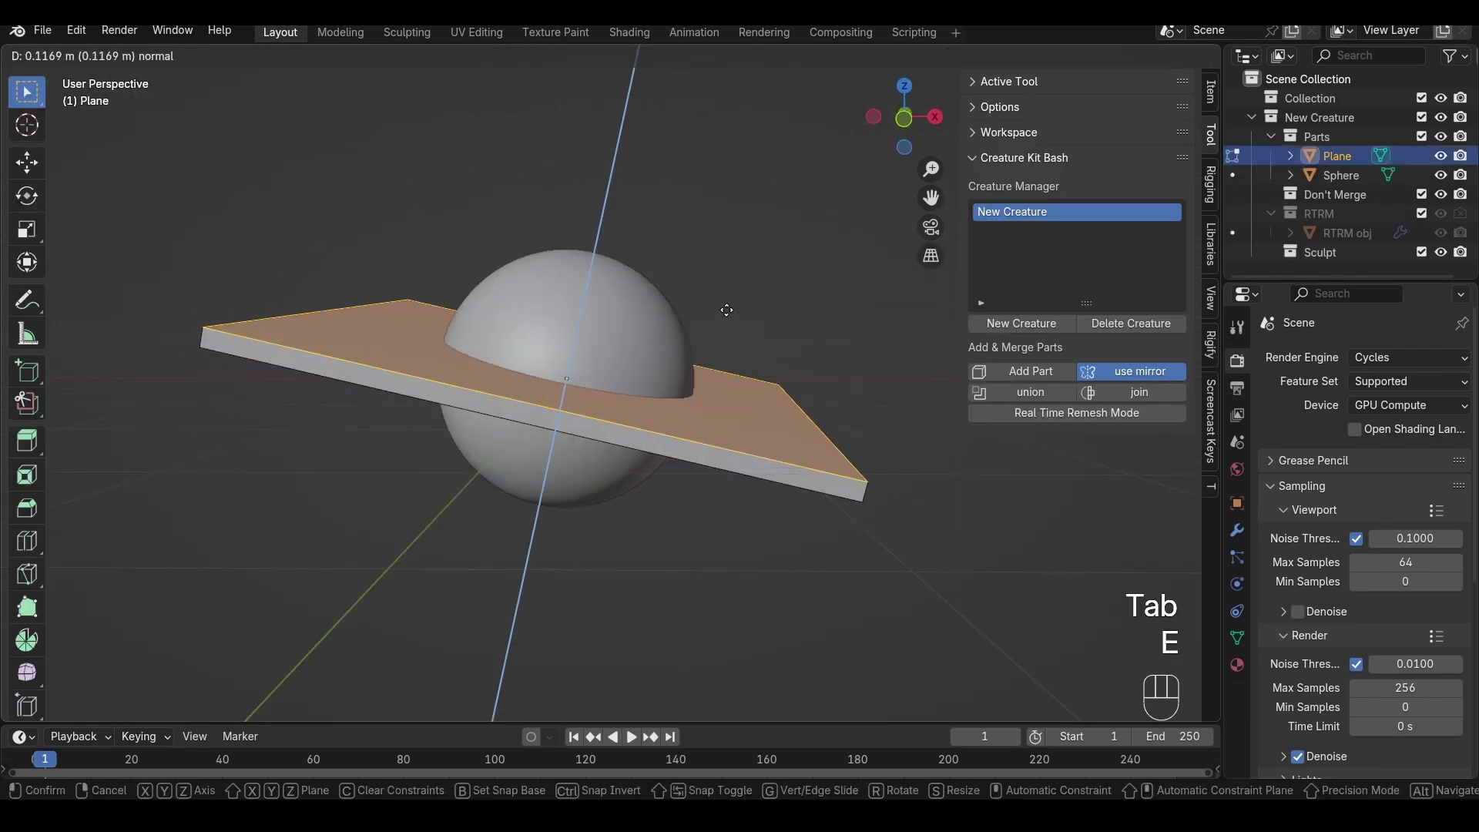
{"action": "left_click", "coordinate": [728, 308]}
{"action": "key", "text": "Tab"}
{"action": "left_click", "coordinate": [604, 312]}
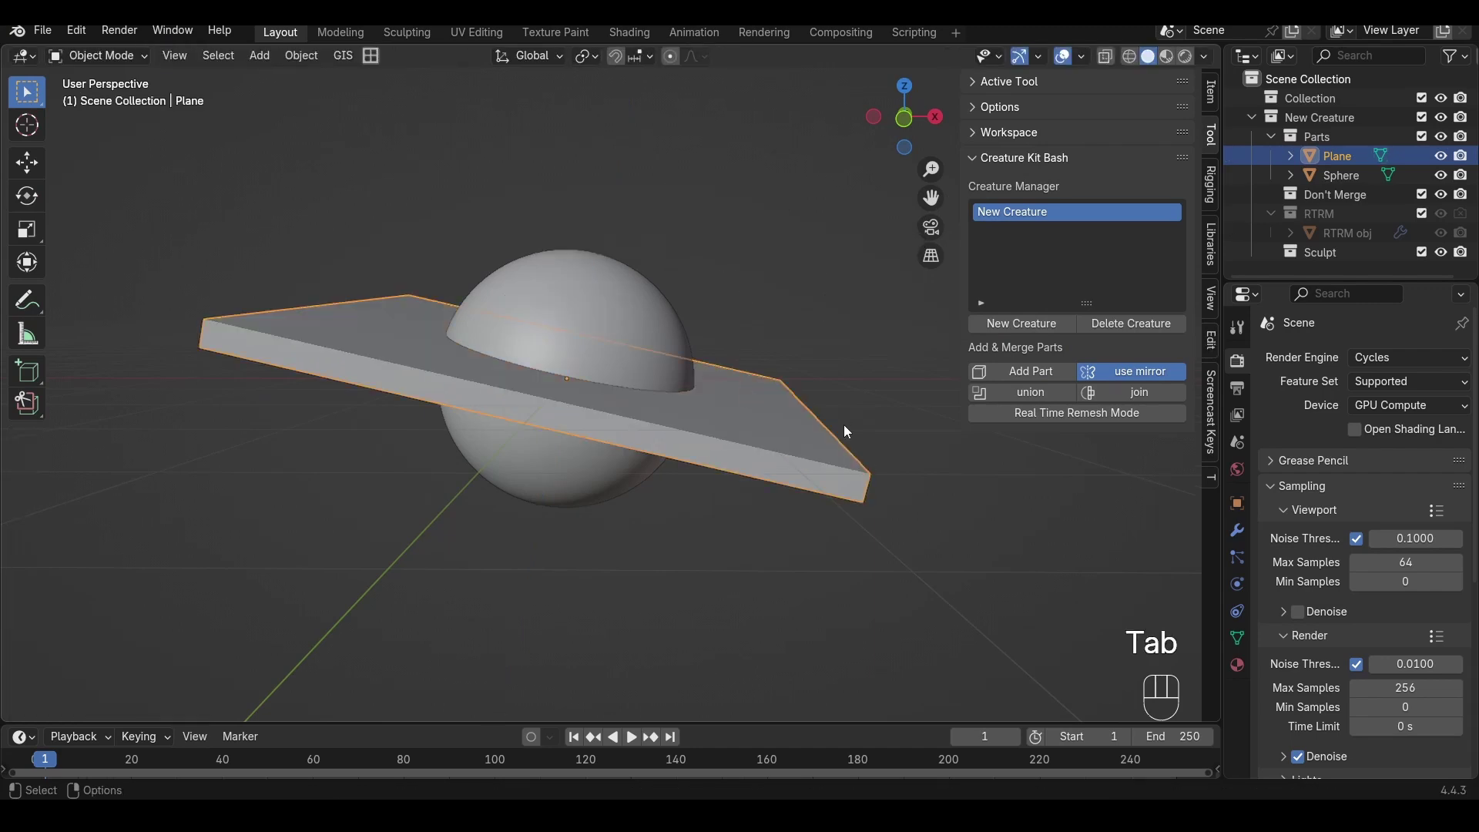
{"action": "left_click", "coordinate": [998, 390]}
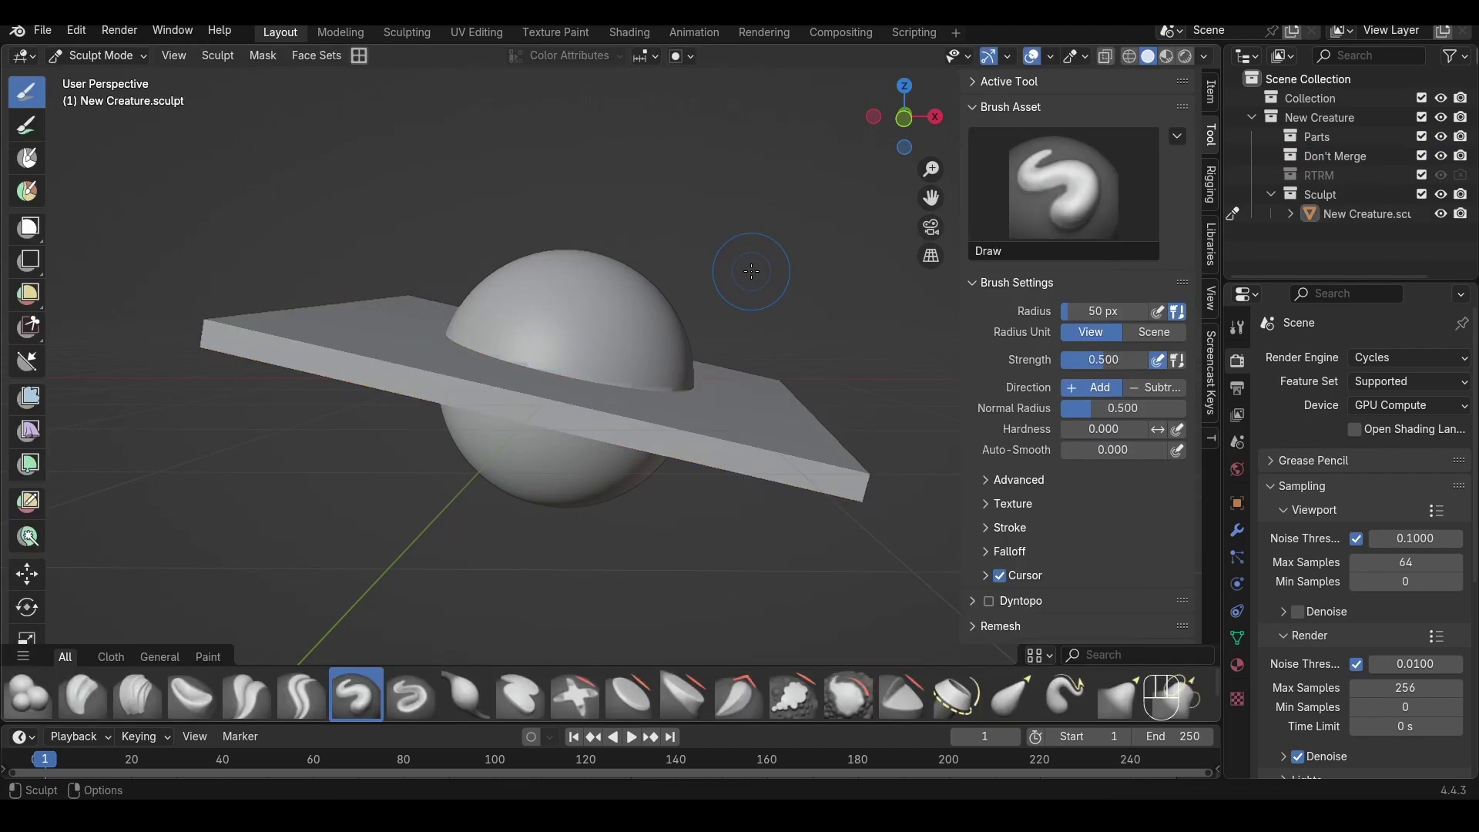
Step: Undo the merge and the plane's extrusion, and turn on Real Time Remesh Mode for the plane and sphere
{"action": "key", "text": "ctrl+z"}
{"action": "key", "text": "ctrl+z"}
{"action": "key", "text": "Tab"}
{"action": "left_click", "coordinate": [765, 311]}
{"action": "left_click", "coordinate": [1092, 414]}
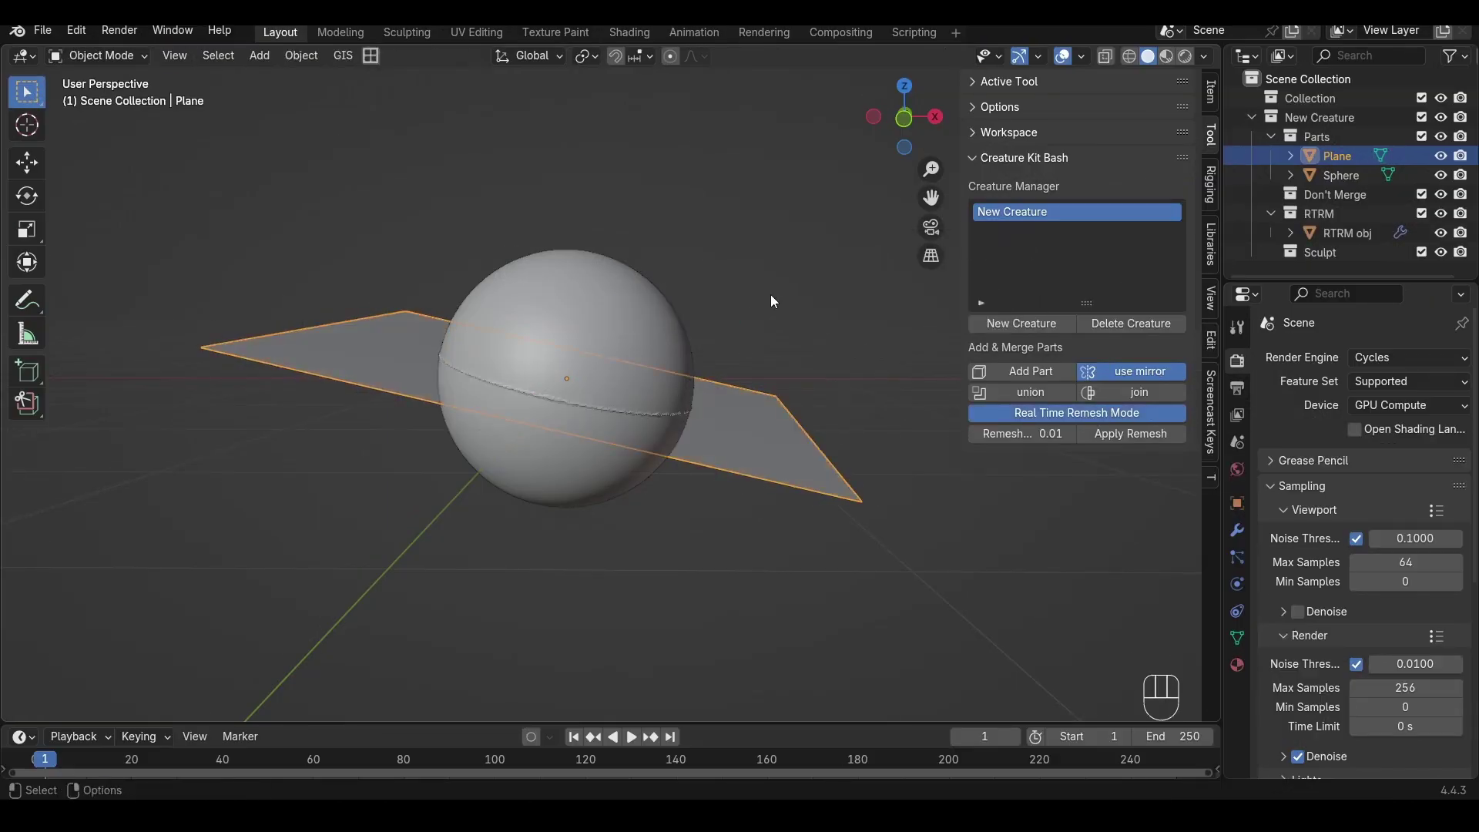
{"action": "mouse_move", "coordinate": [791, 309]}
{"action": "middle_mouse_down", "text": "alt"}
{"action": "mouse_move", "coordinate": [792, 267]}
{"action": "mouse_move", "coordinate": [794, 322]}
{"action": "middle_mouse_up", "text": "alt"}
{"action": "key", "text": "Tab"}
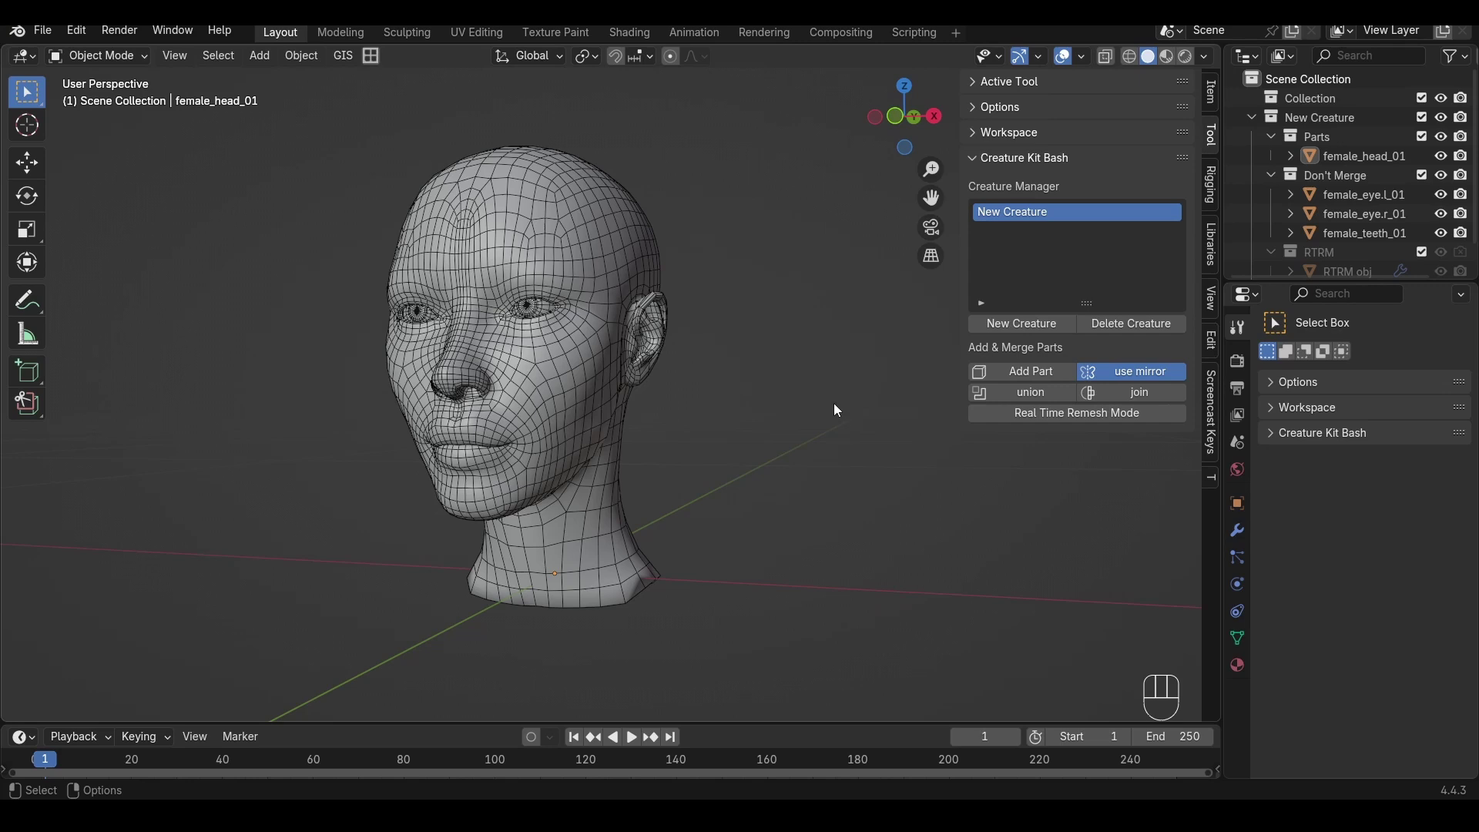
Step: Try a voxel remesh of the female head with its open neck in Sculpt Mode, and undo it
{"action": "middle_click_drag", "start_coordinate": [648, 419], "coordinate": [650, 330], "text": "alt"}
{"action": "left_click", "coordinate": [575, 351]}
{"action": "key", "text": "Tab"}
{"action": "left_click", "coordinate": [573, 461]}
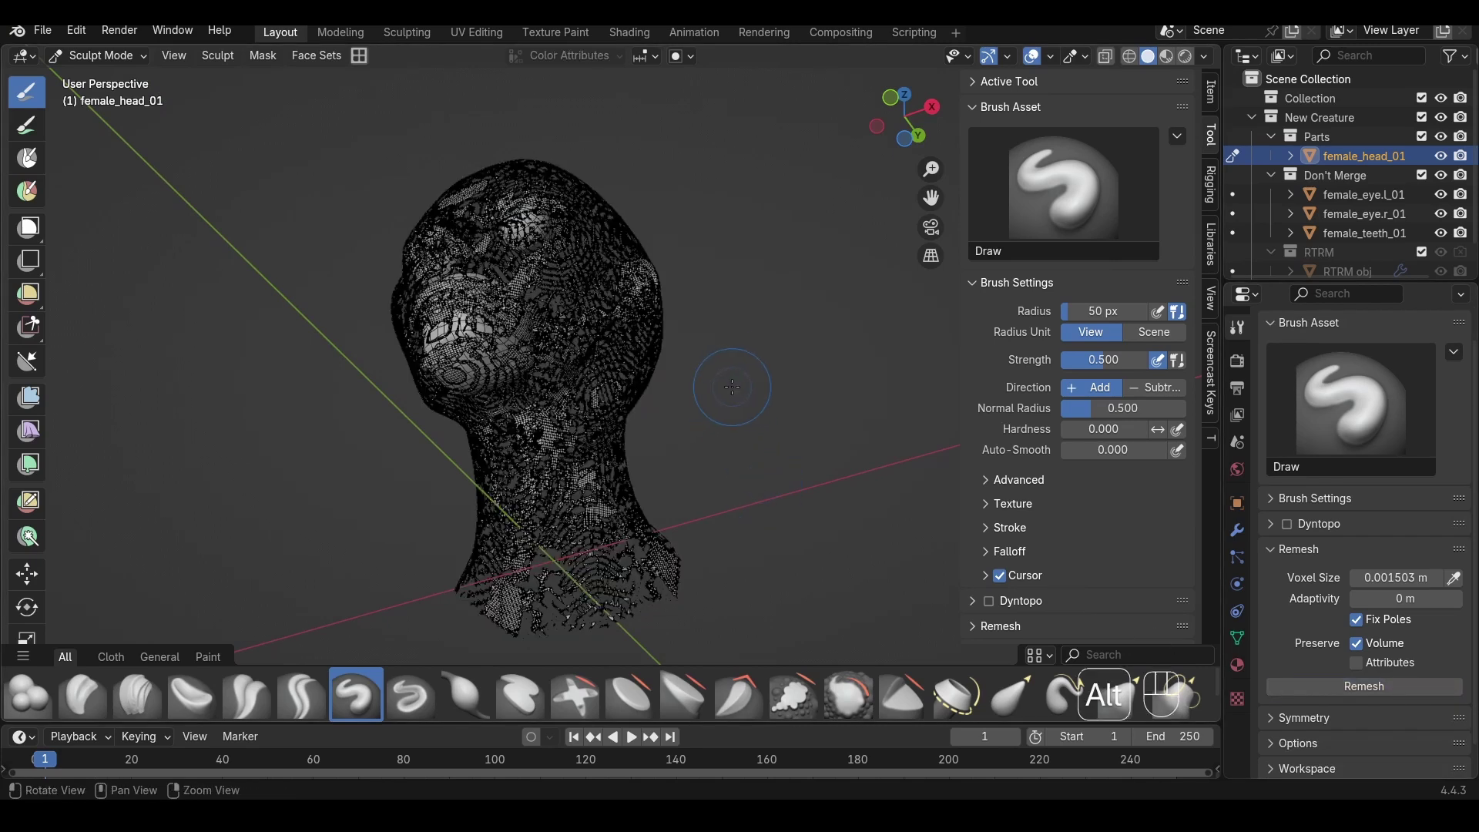
{"action": "left_click_drag", "start_coordinate": [749, 362], "coordinate": [747, 399], "text": "alt"}
{"action": "key", "text": "ctrl+z"}
Step: Close the open boundary at the base of the female head's neck with Grid Fill
{"action": "key", "text": "Tab"}
{"action": "left_click", "coordinate": [816, 392]}
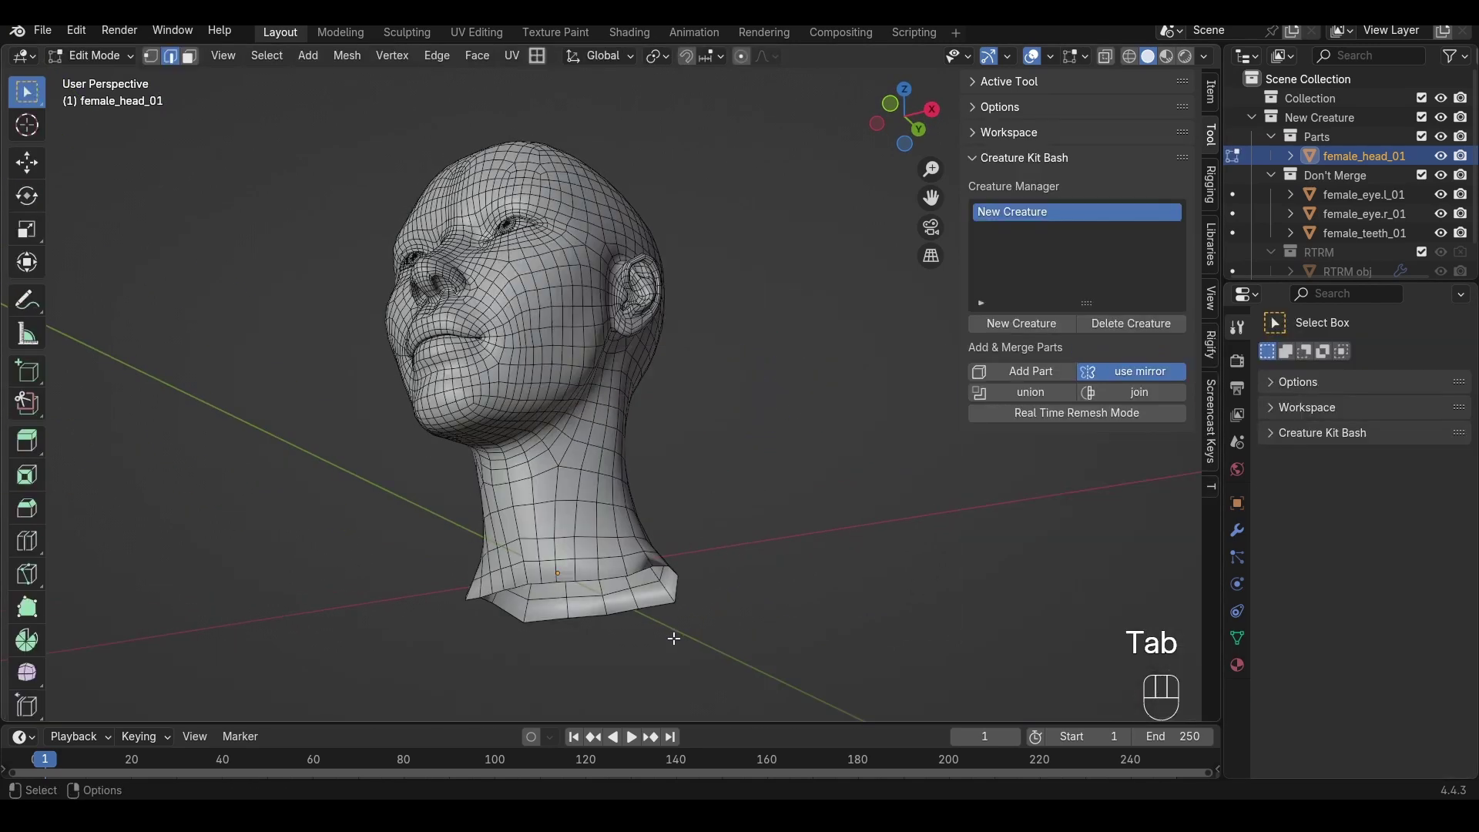
{"action": "left_click", "coordinate": [662, 610], "text": "alt+shift"}
{"action": "key", "text": "ctrl+f"}
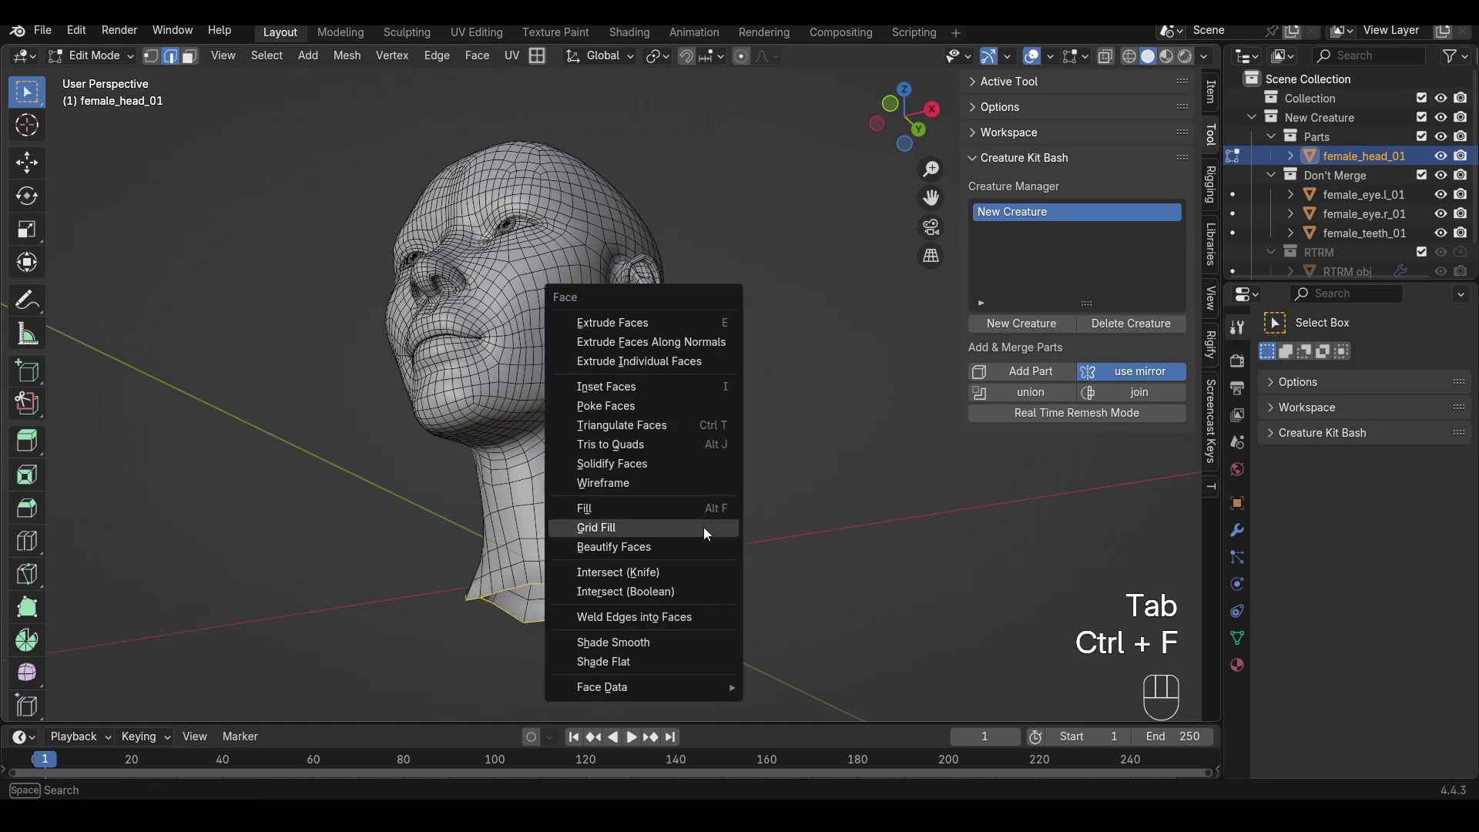
{"action": "left_click", "coordinate": [636, 527]}
{"action": "left_click_drag", "start_coordinate": [737, 536], "coordinate": [739, 451], "text": "alt"}
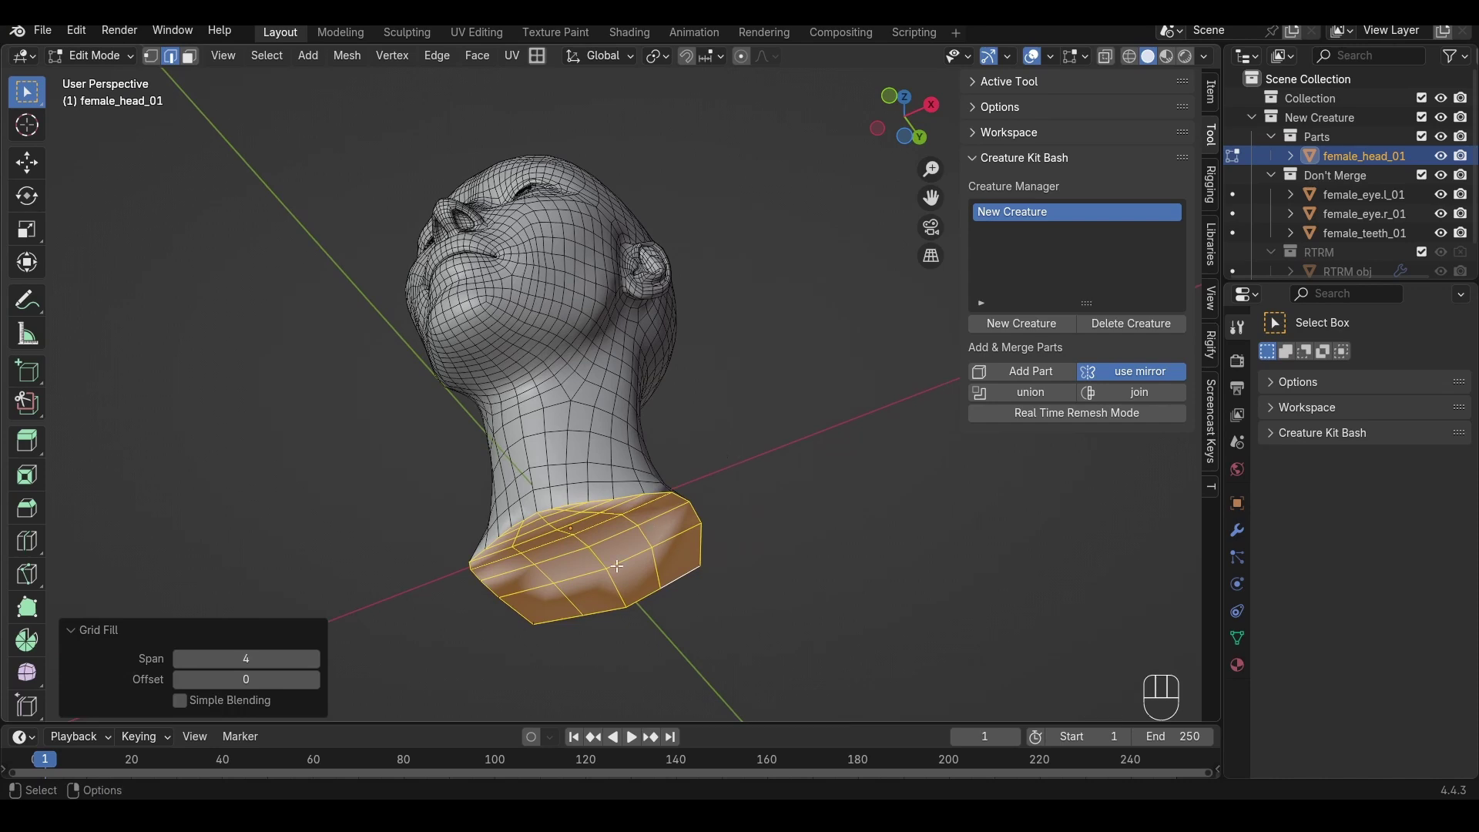
Step: Voxel remesh the female head with its closed neck in Sculpt Mode
{"action": "left_click_drag", "start_coordinate": [755, 377], "coordinate": [733, 417], "text": "alt"}
{"action": "key", "text": "Tab"}
{"action": "key", "text": "Tab"}
{"action": "key", "text": "ctrl+r"}
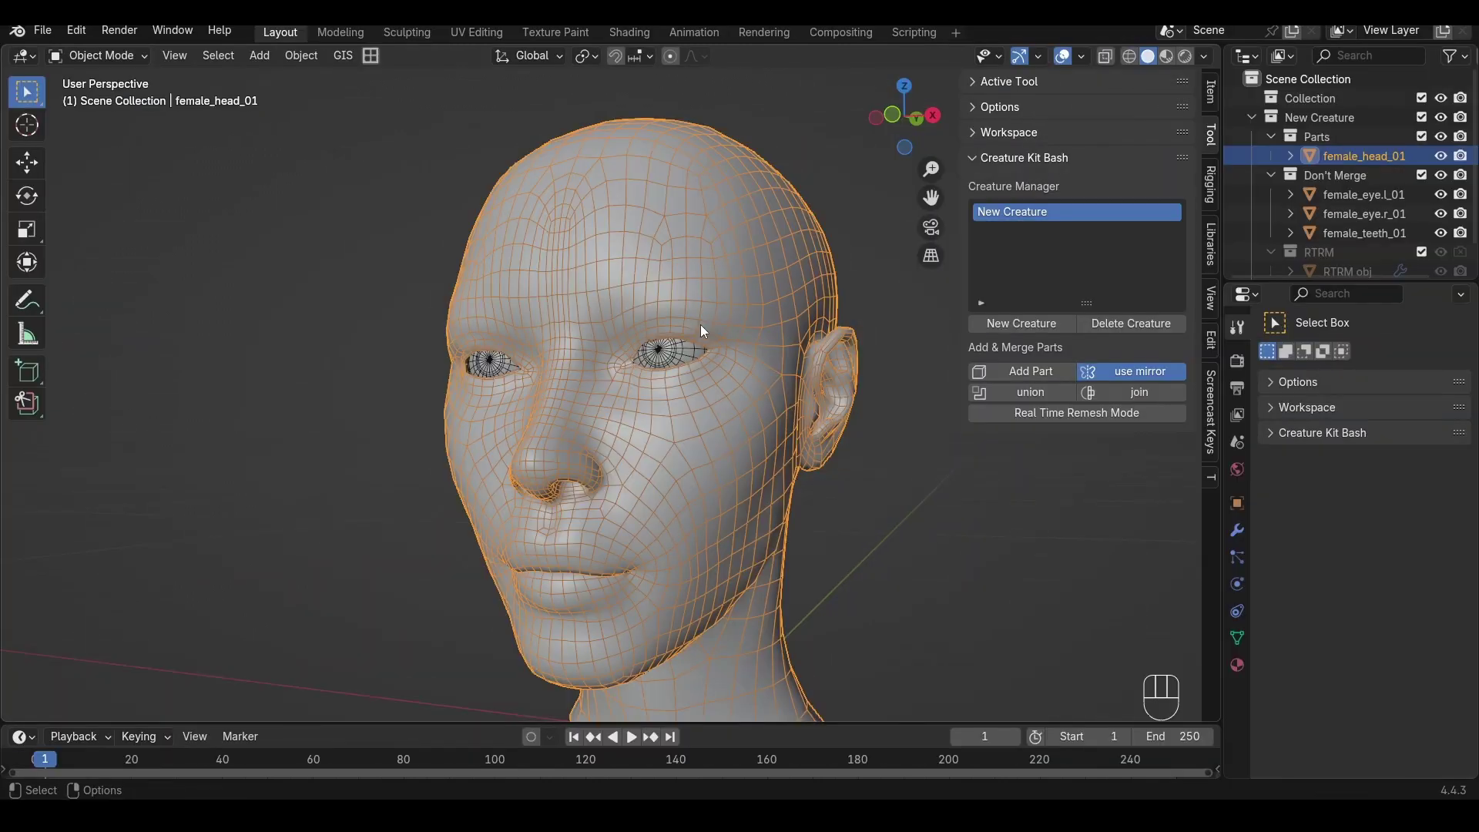
Step: Isolate the female head, inspect its eye openings, and voxel remesh it
{"action": "key", "text": "KP_Divide"}
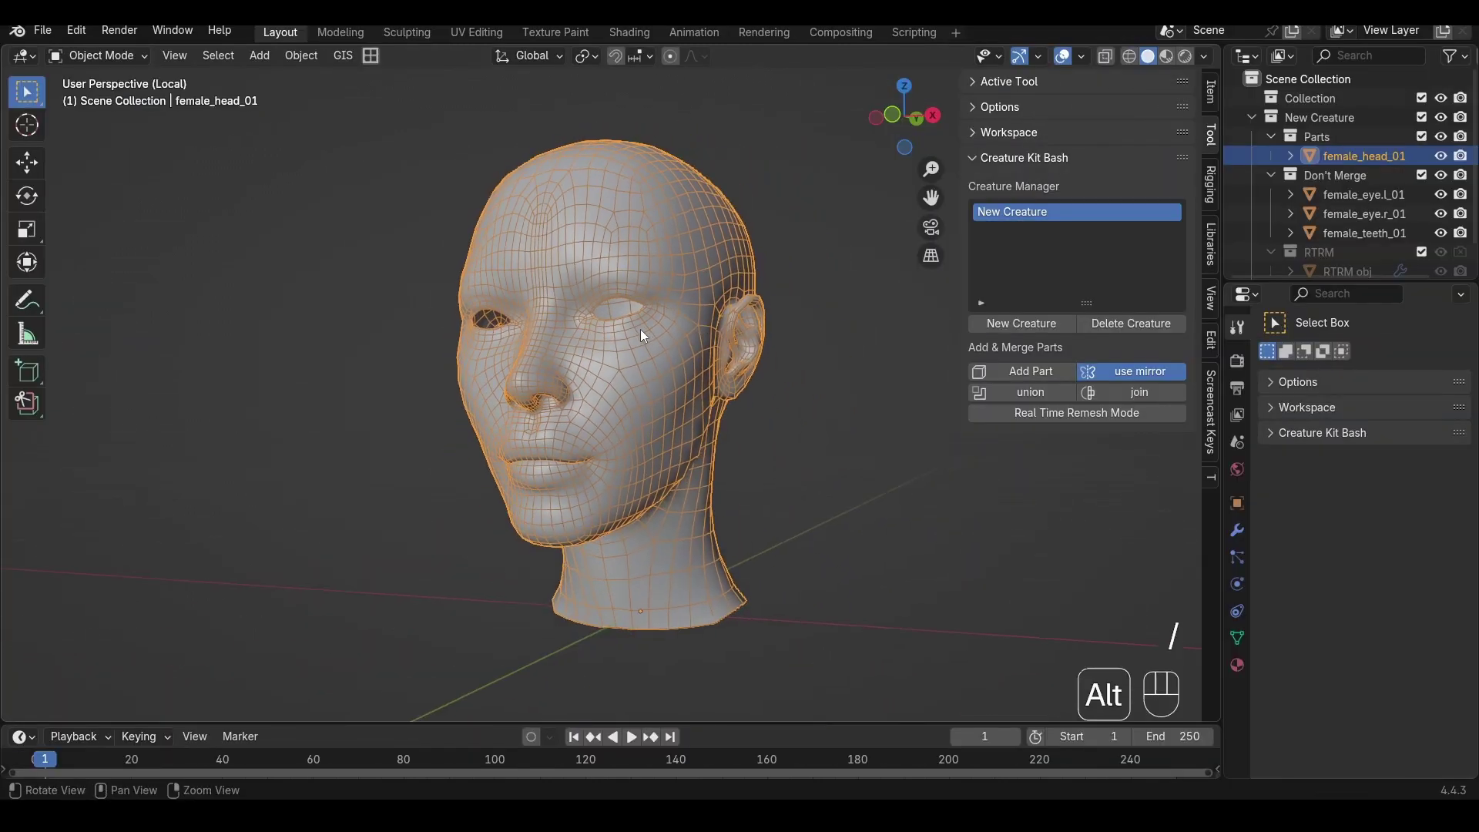
{"action": "right_click_drag", "start_coordinate": [640, 316], "coordinate": [636, 263], "text": "alt"}
{"action": "middle_click_drag", "start_coordinate": [636, 263], "coordinate": [669, 294], "text": "alt"}
{"action": "left_click_drag", "start_coordinate": [689, 337], "coordinate": [683, 340], "text": "alt"}
{"action": "key", "text": "Tab"}
{"action": "key", "text": "ctrl+r"}
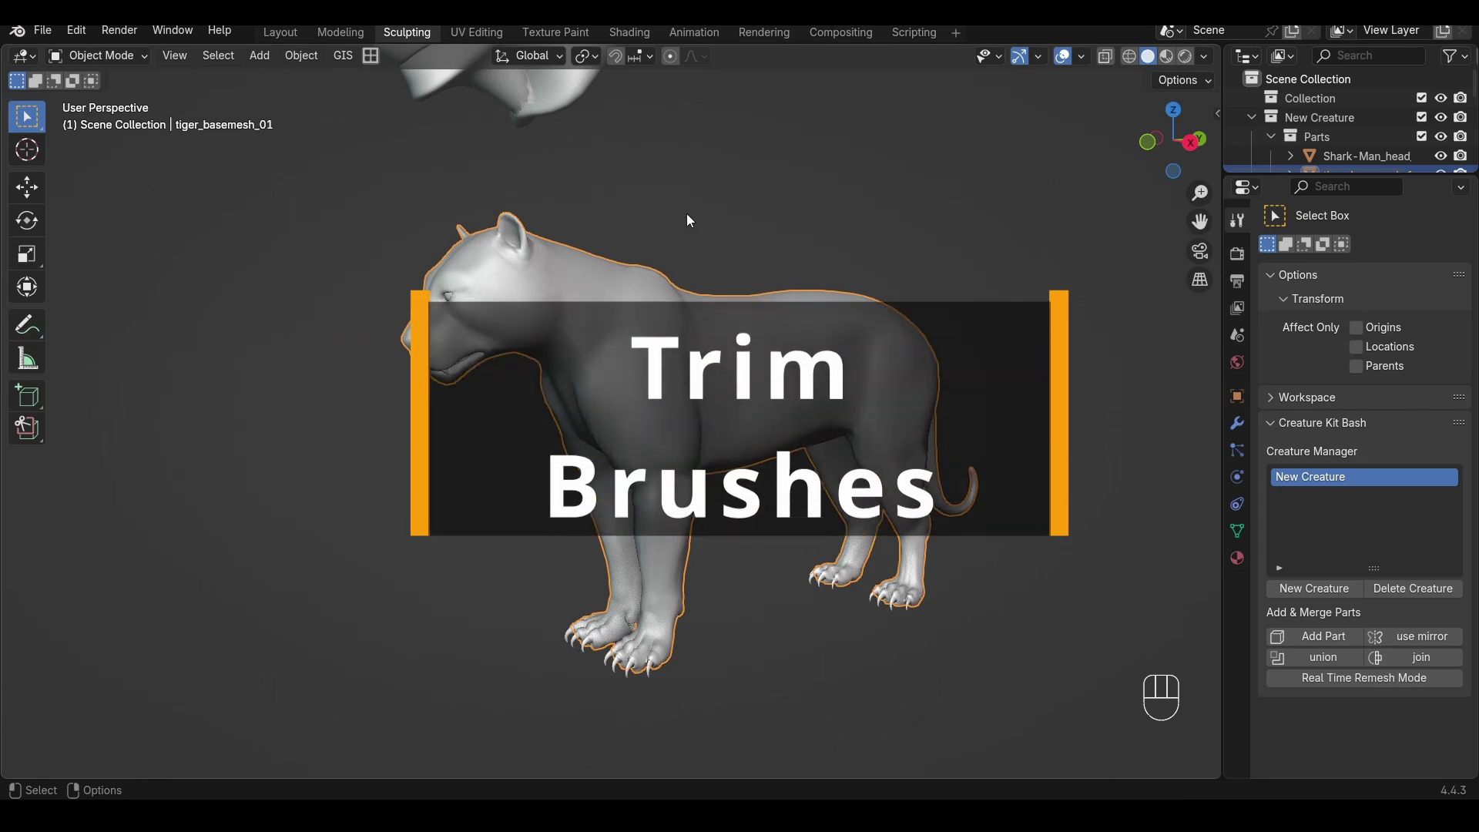
Step: Cut the head off the tiger base mesh with the Lasso Trim tool in Sculpt Mode
{"action": "key", "text": "Tab"}
{"action": "left_click", "coordinate": [679, 324]}
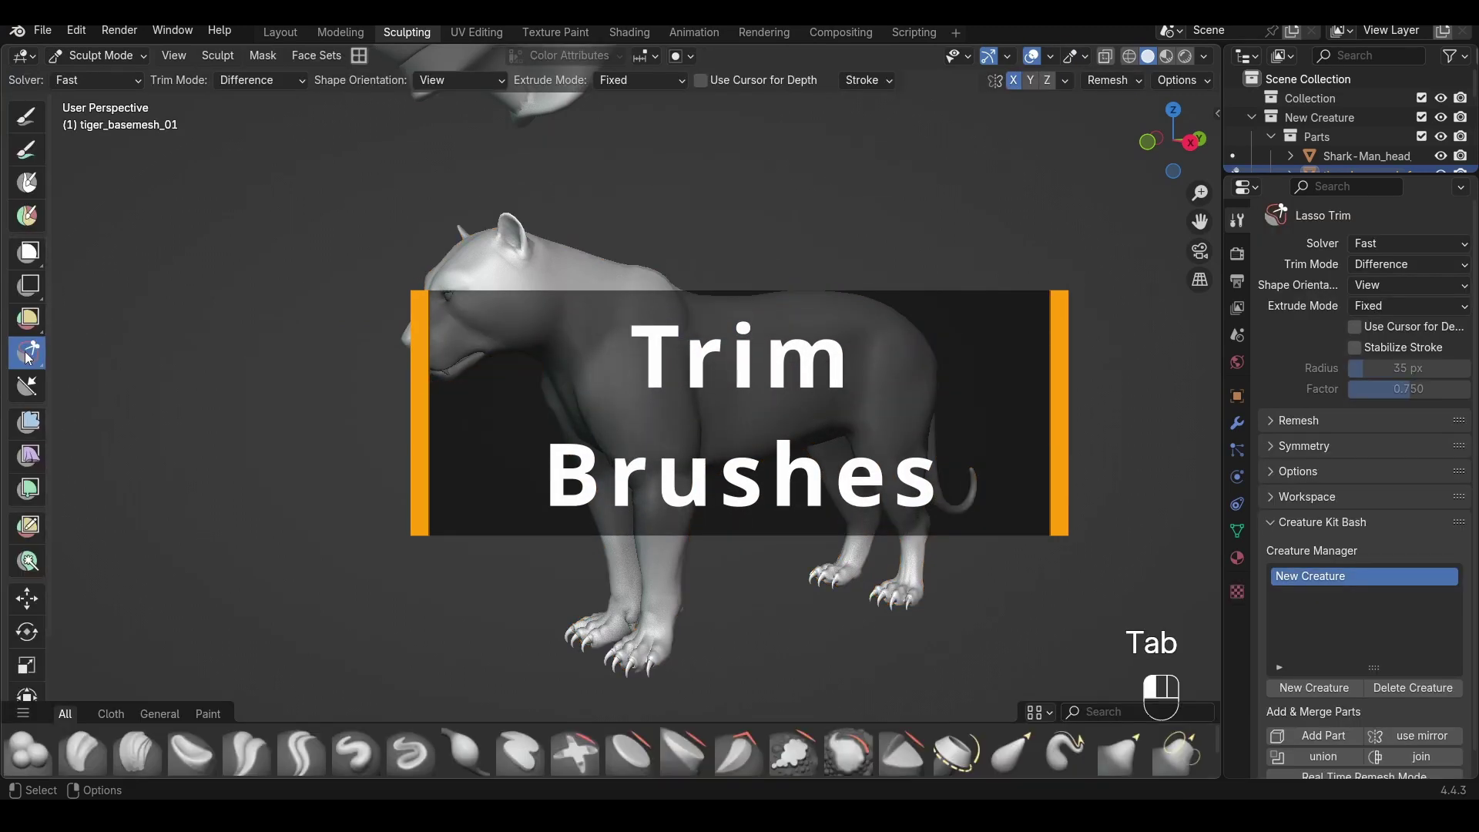
{"action": "left_click_drag", "start_coordinate": [27, 352], "coordinate": [131, 394]}
{"action": "middle_click_drag", "start_coordinate": [380, 317], "coordinate": [304, 301], "text": "alt"}
{"action": "mouse_move", "coordinate": [354, 216]}
{"action": "left_mouse_down"}
{"action": "mouse_move", "coordinate": [270, 396]}
{"action": "mouse_move", "coordinate": [452, 421]}
{"action": "mouse_move", "coordinate": [543, 201]}
{"action": "left_mouse_up"}
{"action": "middle_click_drag", "start_coordinate": [543, 202], "coordinate": [434, 266], "text": "alt"}
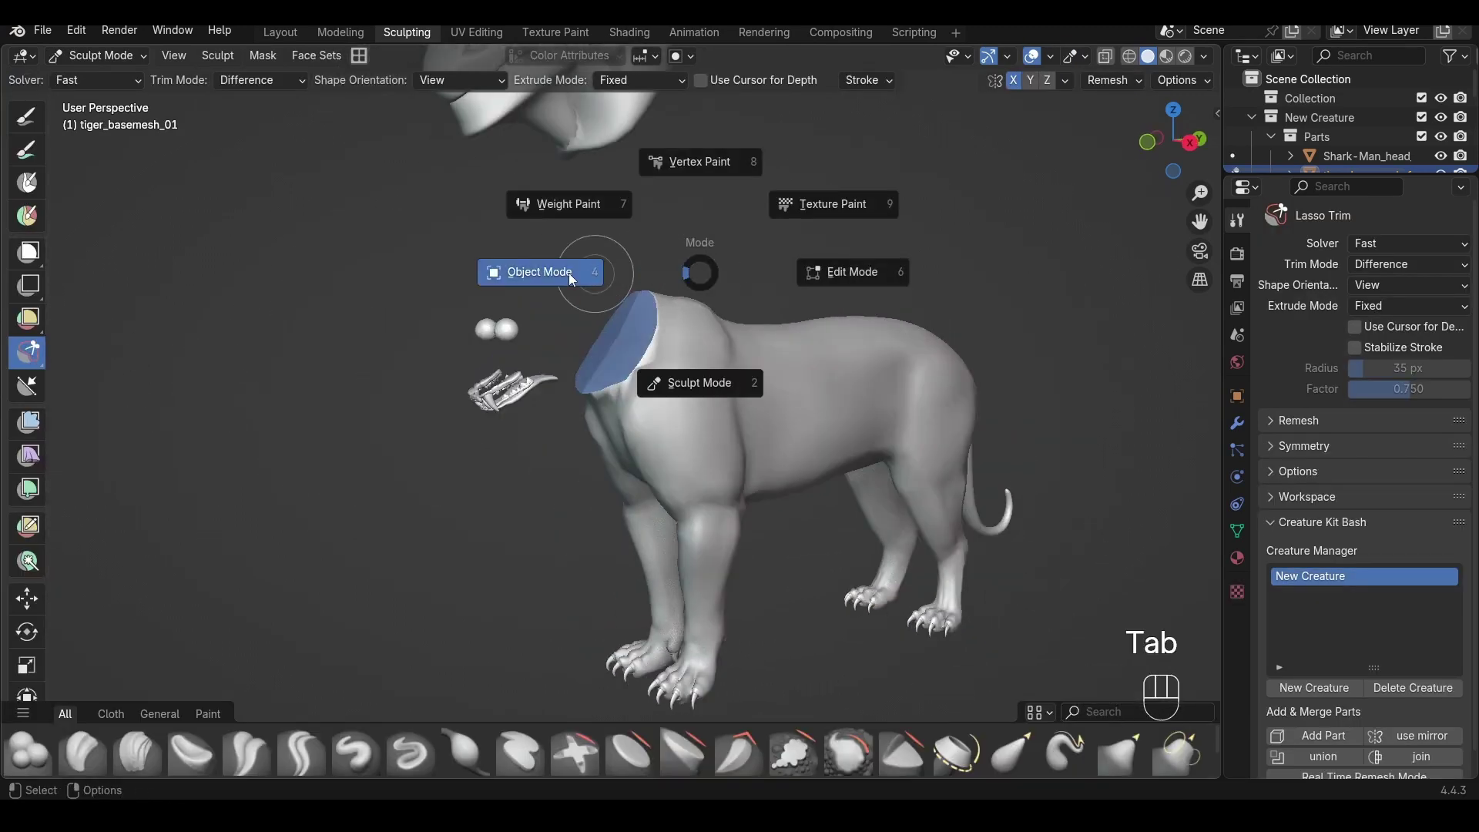
Step: Delete the tiger's leftover eyes and mouth parts in Object Mode
{"action": "key", "text": "Tab"}
{"action": "left_click_drag", "start_coordinate": [356, 257], "coordinate": [544, 452]}
{"action": "key", "text": "Delete"}
{"action": "left_click", "coordinate": [650, 358]}
Step: Enter Sculpt Mode on the tiger body with the Clay Strips brush and enable Dyntopo
{"action": "scroll", "coordinate": [650, 358], "scroll_direction": "up", "scroll_amount": 4}
{"action": "key", "text": "Tab"}
{"action": "left_click", "coordinate": [740, 357]}
{"action": "mouse_move", "coordinate": [740, 356]}
{"action": "middle_mouse_down", "text": "alt"}
{"action": "mouse_move", "coordinate": [799, 346]}
{"action": "mouse_move", "coordinate": [730, 332]}
{"action": "middle_mouse_up", "text": "alt"}
{"action": "key", "text": "Tab"}
{"action": "left_click", "coordinate": [942, 230]}
{"action": "key", "text": "c"}
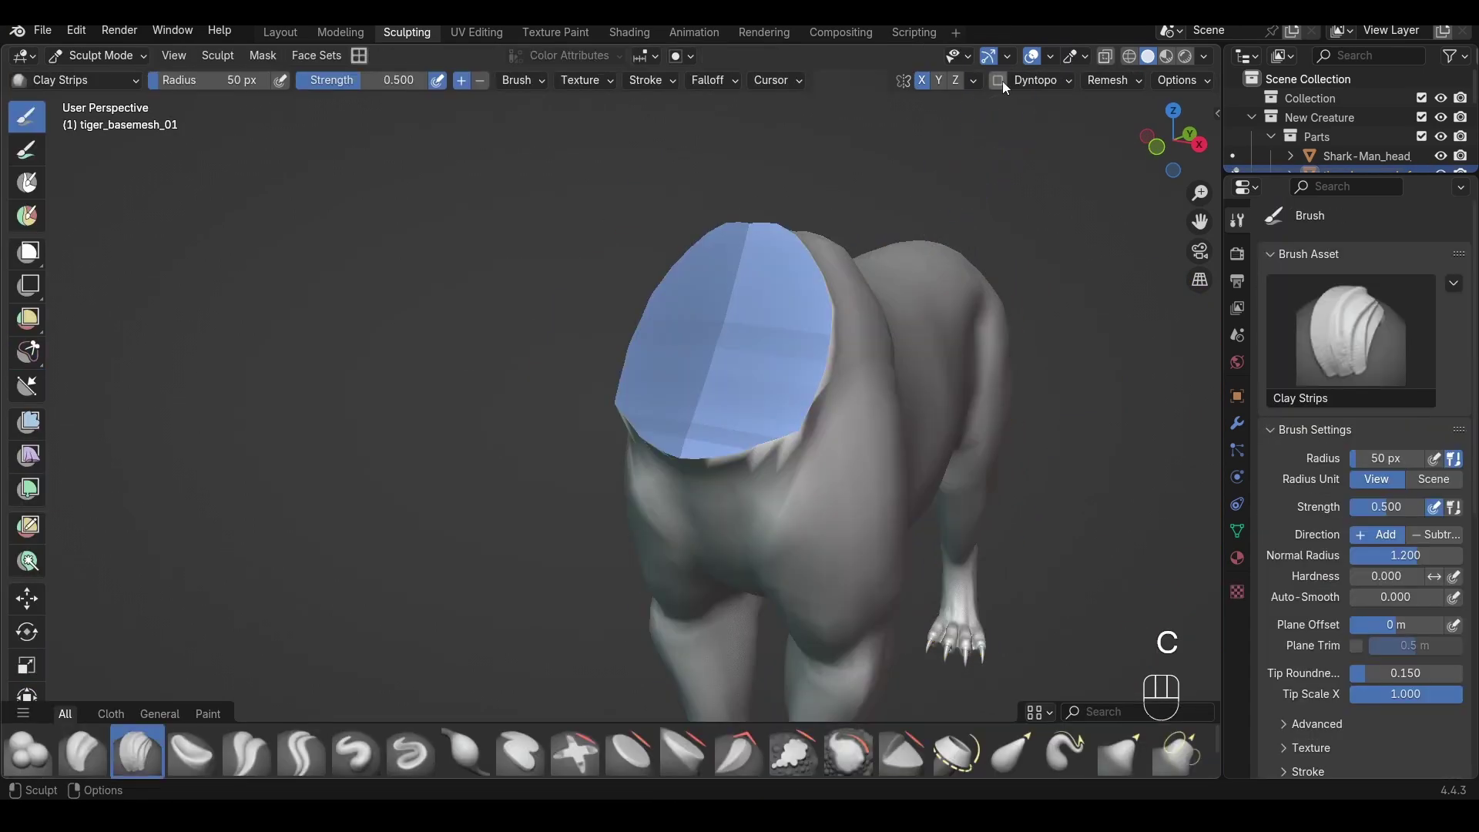
{"action": "left_click", "coordinate": [998, 80]}
{"action": "left_click", "coordinate": [974, 109]}
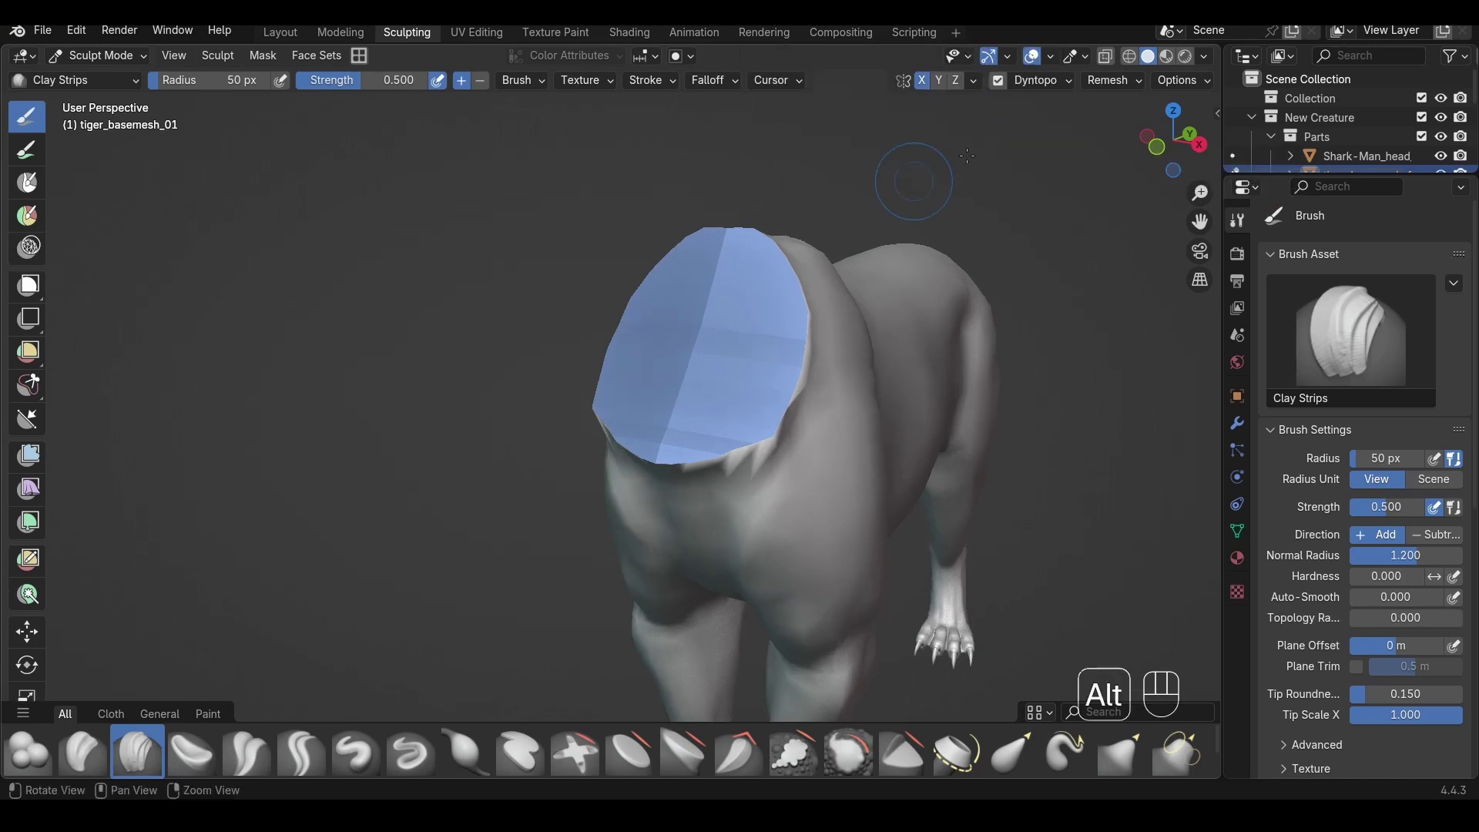
Step: Set the brush radius to 68 px and display the wireframe overlay on the tiger body
{"action": "scroll", "coordinate": [707, 340], "scroll_direction": "up", "scroll_amount": 2}
{"action": "key", "text": "f"}
{"action": "left_click", "coordinate": [716, 336]}
{"action": "middle_click_drag", "start_coordinate": [715, 336], "coordinate": [677, 334], "text": "alt"}
{"action": "left_click", "coordinate": [1049, 56]}
{"action": "left_click", "coordinate": [931, 377]}
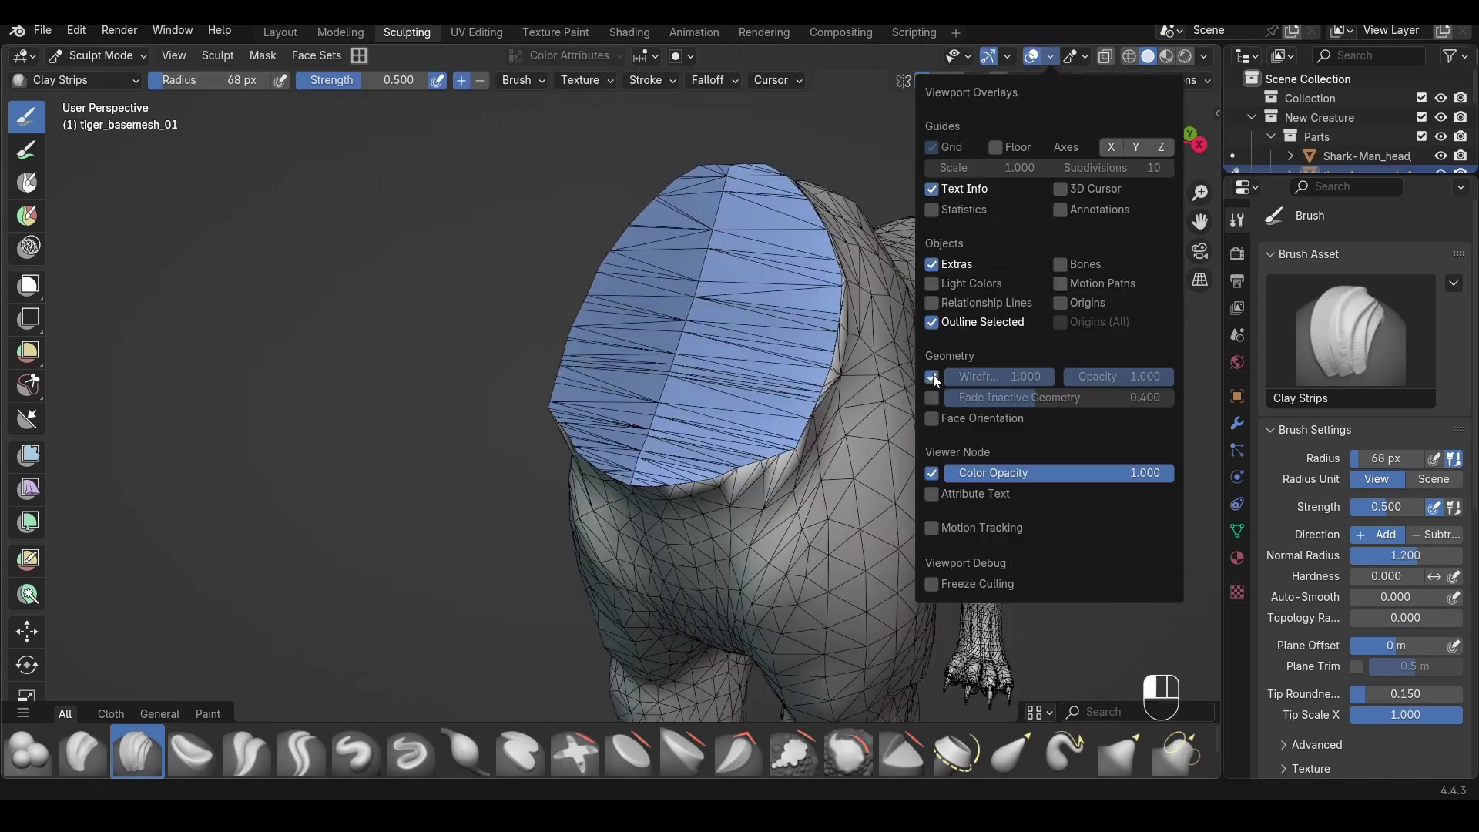
Step: Build up the cut neck face with Clay Strips, enlarge the brush to 120 px, and smooth the surface
{"action": "mouse_move", "coordinate": [693, 401]}
{"action": "left_mouse_down"}
{"action": "mouse_move", "coordinate": [655, 385]}
{"action": "mouse_move", "coordinate": [716, 231]}
{"action": "mouse_move", "coordinate": [740, 350]}
{"action": "left_mouse_up"}
{"action": "key", "text": "f"}
{"action": "left_click", "coordinate": [780, 350]}
{"action": "mouse_move", "coordinate": [678, 470]}
{"action": "left_mouse_down", "text": "shift"}
{"action": "mouse_move", "coordinate": [739, 454]}
{"action": "mouse_move", "coordinate": [801, 223]}
{"action": "mouse_move", "coordinate": [740, 359]}
{"action": "left_mouse_up", "text": "shift"}
{"action": "middle_click_drag", "start_coordinate": [740, 351], "coordinate": [634, 310]}
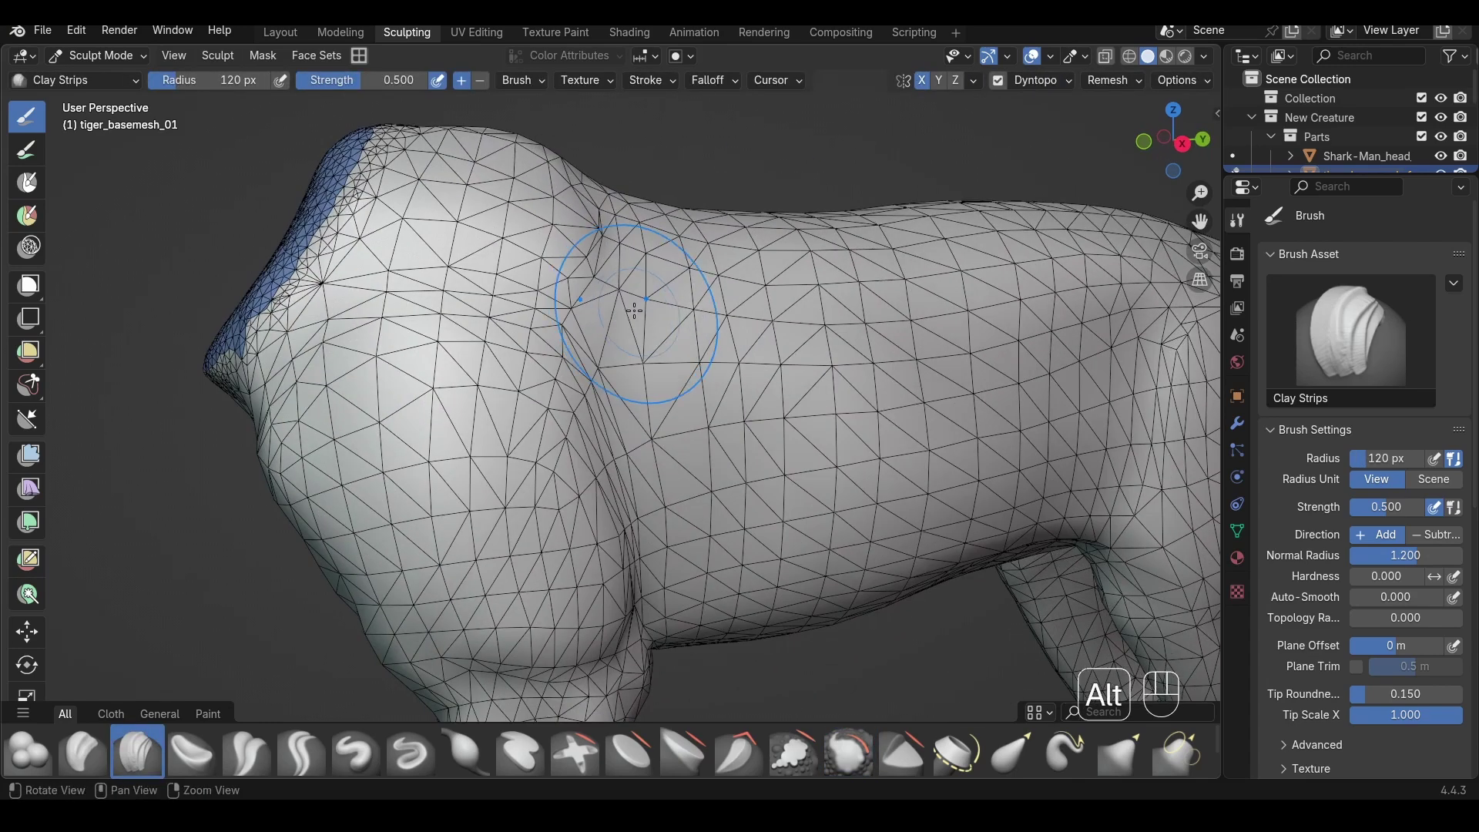
Step: Move and scale the shark head in Object Mode so it overlaps the tiger's trimmed neck
{"action": "key", "text": "Tab"}
{"action": "scroll", "coordinate": [617, 396], "scroll_direction": "down", "scroll_amount": 4}
{"action": "left_click", "coordinate": [493, 170]}
{"action": "key", "text": "q"}
{"action": "key", "text": "g"}
{"action": "left_click", "coordinate": [692, 287]}
{"action": "key", "text": "s"}
{"action": "left_click", "coordinate": [679, 293]}
{"action": "key", "text": "g"}
{"action": "left_click", "coordinate": [680, 304]}
{"action": "left_click_drag", "start_coordinate": [681, 303], "coordinate": [736, 230], "text": "alt"}
Step: Merge the shark head and tiger body into one sculpt mesh with Creature Kit Bash and hide the overlays
{"action": "key", "text": "n"}
{"action": "left_click", "coordinate": [1209, 159]}
{"action": "left_click", "coordinate": [1032, 596]}
{"action": "key", "text": "z"}
{"action": "left_click", "coordinate": [703, 340]}
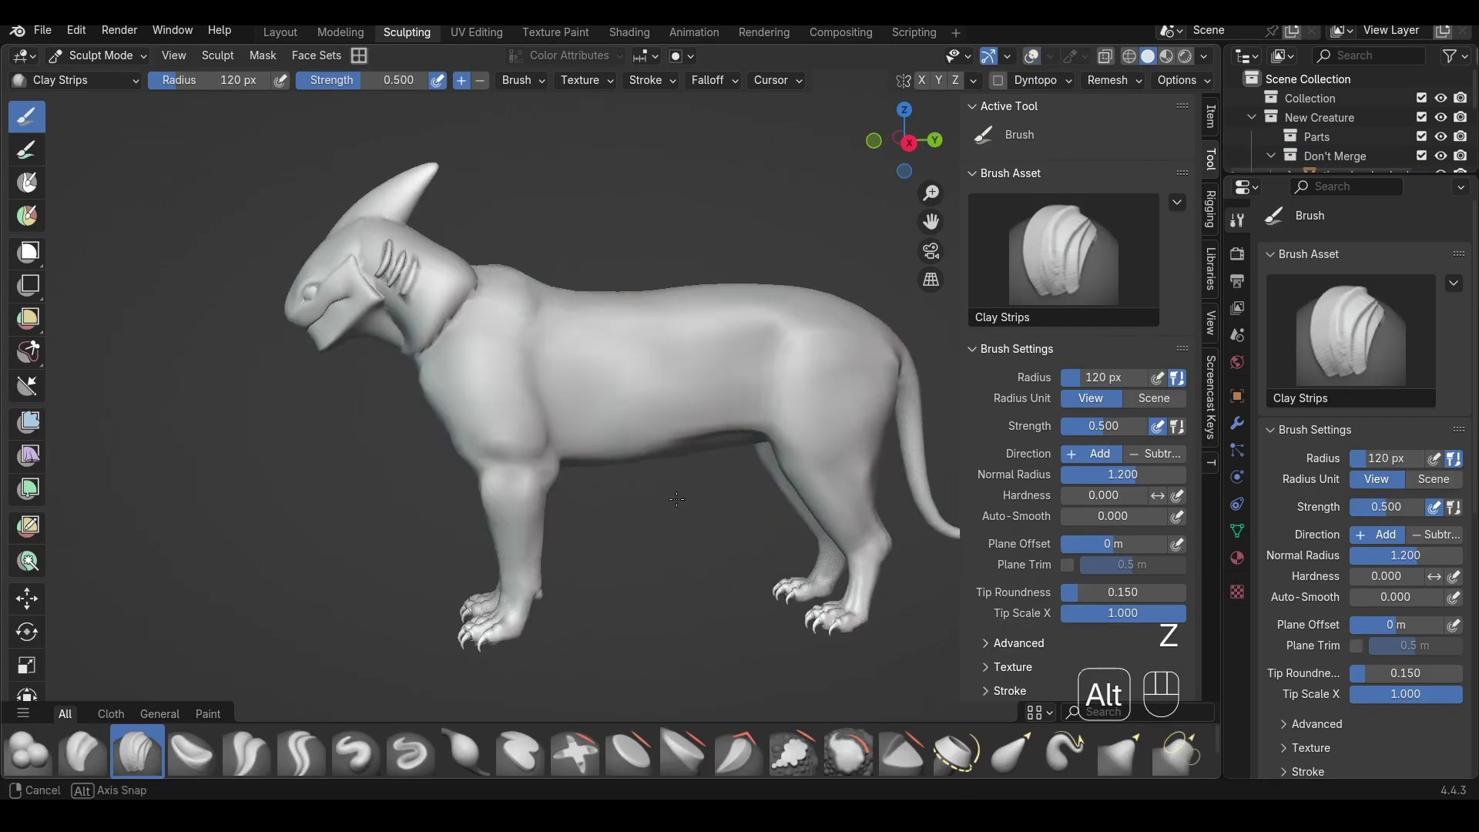
Step: Resize the Clay Strips brush and smooth the seam between the shark head and the tiger's neck
{"action": "key", "text": "c"}
{"action": "key", "text": "f"}
{"action": "left_click", "coordinate": [485, 347]}
{"action": "left_click_drag", "start_coordinate": [434, 344], "coordinate": [462, 308], "text": "shift"}
{"action": "left_click_drag", "start_coordinate": [655, 271], "coordinate": [770, 271], "text": "alt"}
{"action": "left_click_drag", "start_coordinate": [539, 296], "coordinate": [551, 281], "text": "shift"}
{"action": "left_click_drag", "start_coordinate": [805, 271], "coordinate": [722, 271], "text": "alt"}
{"action": "middle_click_drag", "start_coordinate": [722, 270], "coordinate": [732, 267], "text": "alt"}
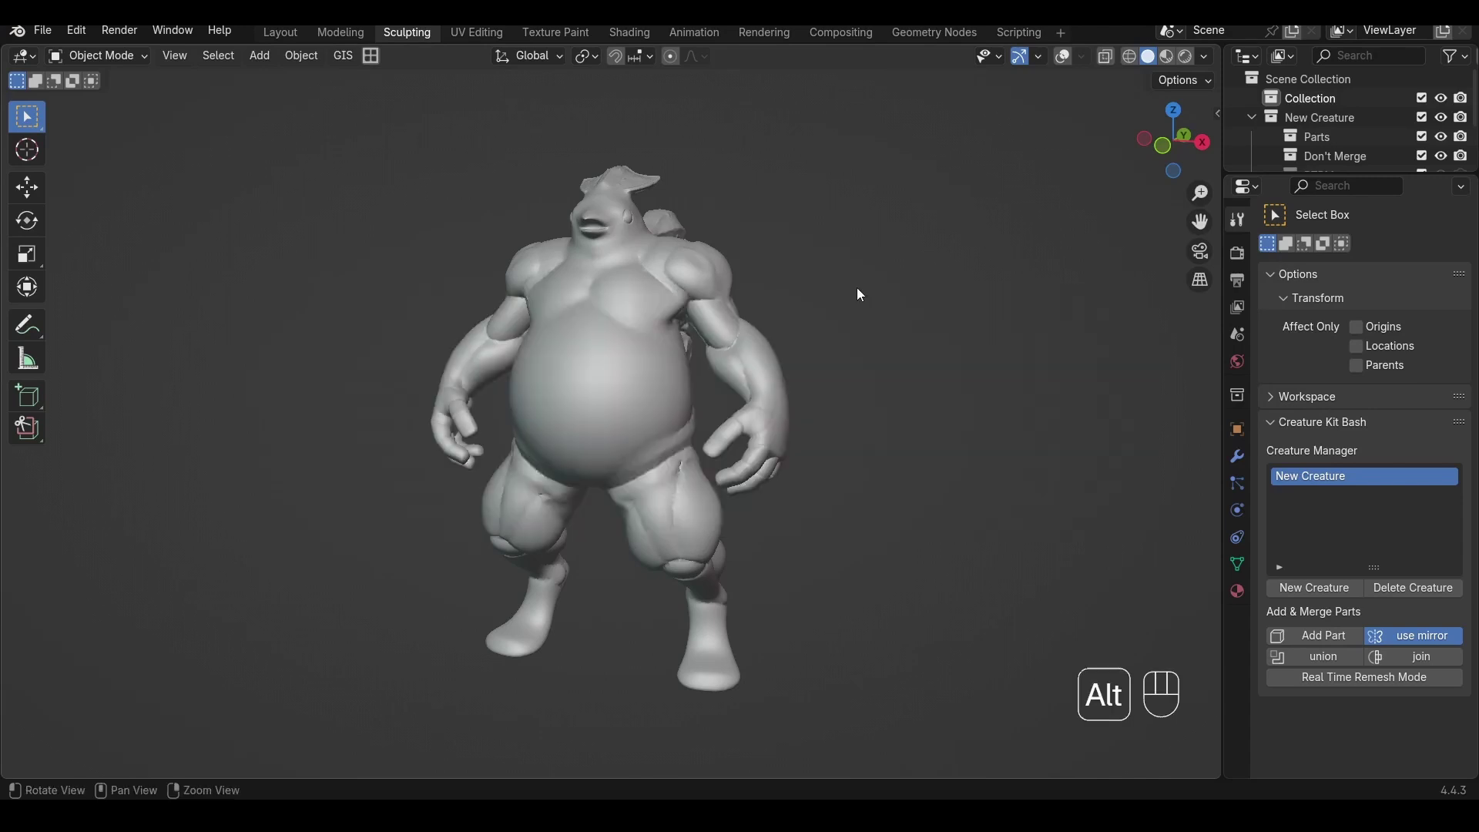
Step: Examine the big-bellied creature's internal geometry around its back and shoulders in wireframe shading
{"action": "mouse_move", "coordinate": [857, 288]}
{"action": "middle_mouse_down", "text": "alt"}
{"action": "mouse_move", "coordinate": [685, 295]}
{"action": "mouse_move", "coordinate": [856, 302]}
{"action": "middle_mouse_up", "text": "alt"}
{"action": "right_click_drag", "start_coordinate": [838, 288], "coordinate": [827, 214], "text": "alt"}
{"action": "mouse_move", "coordinate": [828, 215]}
{"action": "middle_mouse_down", "text": "alt"}
{"action": "mouse_move", "coordinate": [784, 318]}
{"action": "mouse_move", "coordinate": [540, 320]}
{"action": "mouse_move", "coordinate": [797, 317]}
{"action": "middle_mouse_up", "text": "alt"}
{"action": "key", "text": "z"}
{"action": "left_click", "coordinate": [640, 317]}
{"action": "right_click_drag", "start_coordinate": [727, 291], "coordinate": [685, 359], "text": "alt"}
{"action": "mouse_move", "coordinate": [685, 359]}
{"action": "middle_mouse_down", "text": "alt"}
{"action": "mouse_move", "coordinate": [599, 412]}
{"action": "mouse_move", "coordinate": [603, 389]}
{"action": "middle_mouse_up", "text": "alt"}
{"action": "middle_click_drag", "start_coordinate": [611, 333], "coordinate": [637, 308], "text": "alt"}
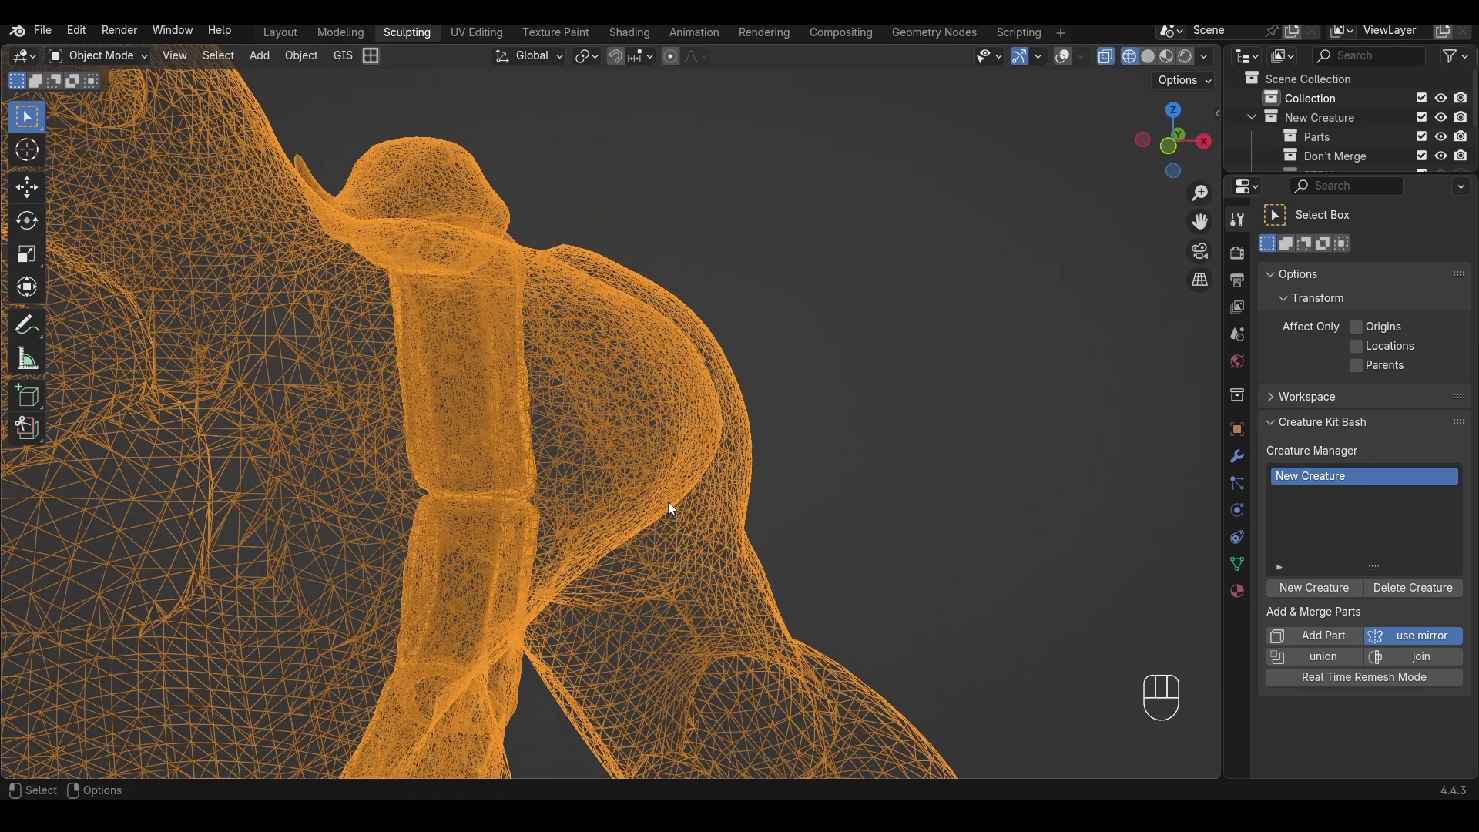
Step: Select a patch of vertices on the creature's inner surface in Edit Mode and grow the selection to check its connectivity
{"action": "key", "text": "z"}
{"action": "left_click", "coordinate": [624, 381]}
{"action": "mouse_move", "coordinate": [622, 388]}
{"action": "middle_mouse_down", "text": "alt"}
{"action": "mouse_move", "coordinate": [681, 408]}
{"action": "mouse_move", "coordinate": [789, 403]}
{"action": "mouse_move", "coordinate": [711, 345]}
{"action": "middle_mouse_up", "text": "alt"}
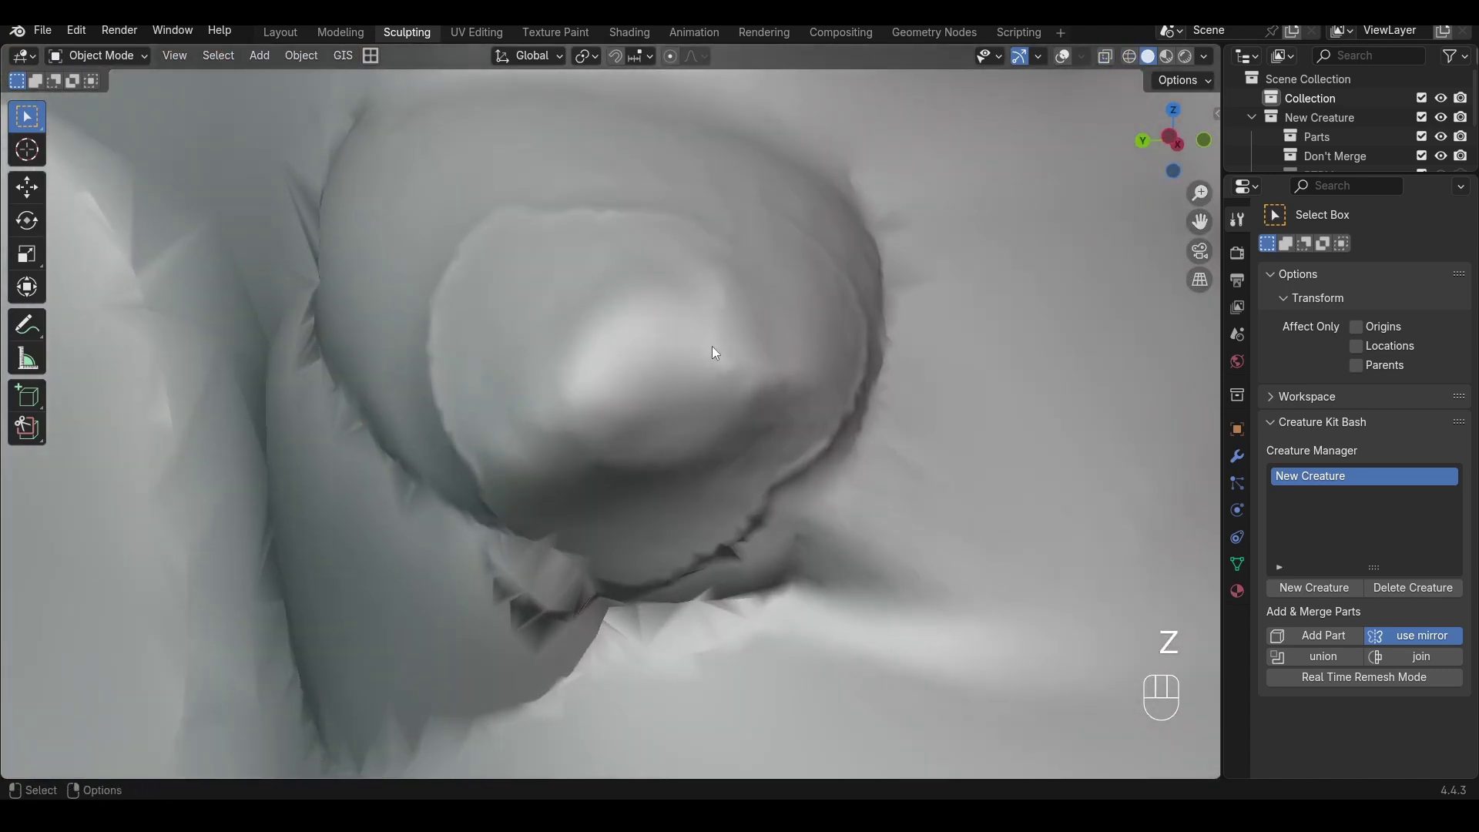
{"action": "key", "text": "Tab"}
{"action": "left_click_drag", "start_coordinate": [720, 408], "coordinate": [720, 409]}
{"action": "key", "text": "z"}
{"action": "left_click", "coordinate": [697, 336]}
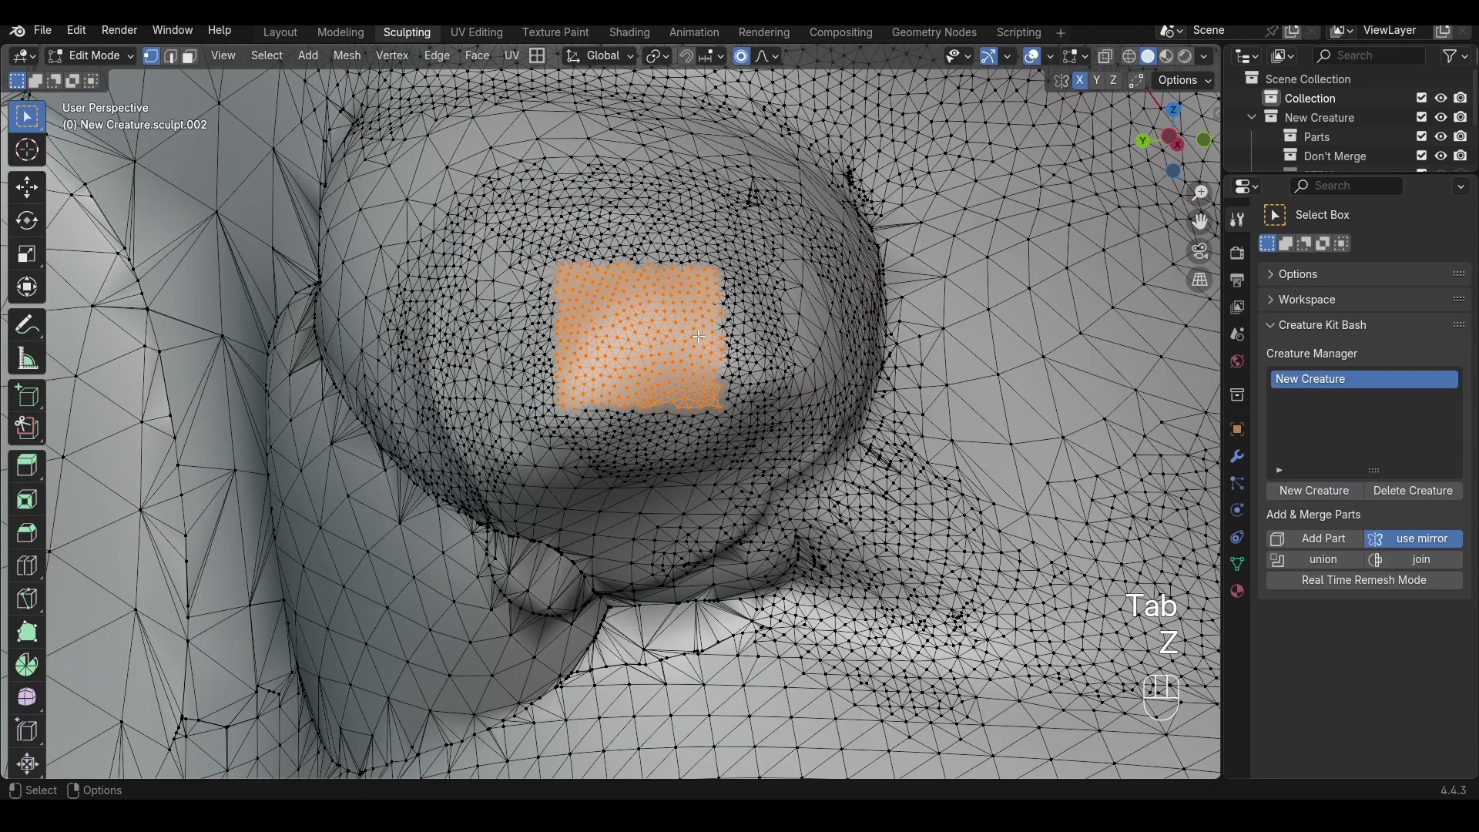
{"action": "key", "text": "ctrl+KP_Add"}
{"action": "key", "text": "ctrl+KP_Add"}
{"action": "key", "text": "ctrl+KP_Add"}
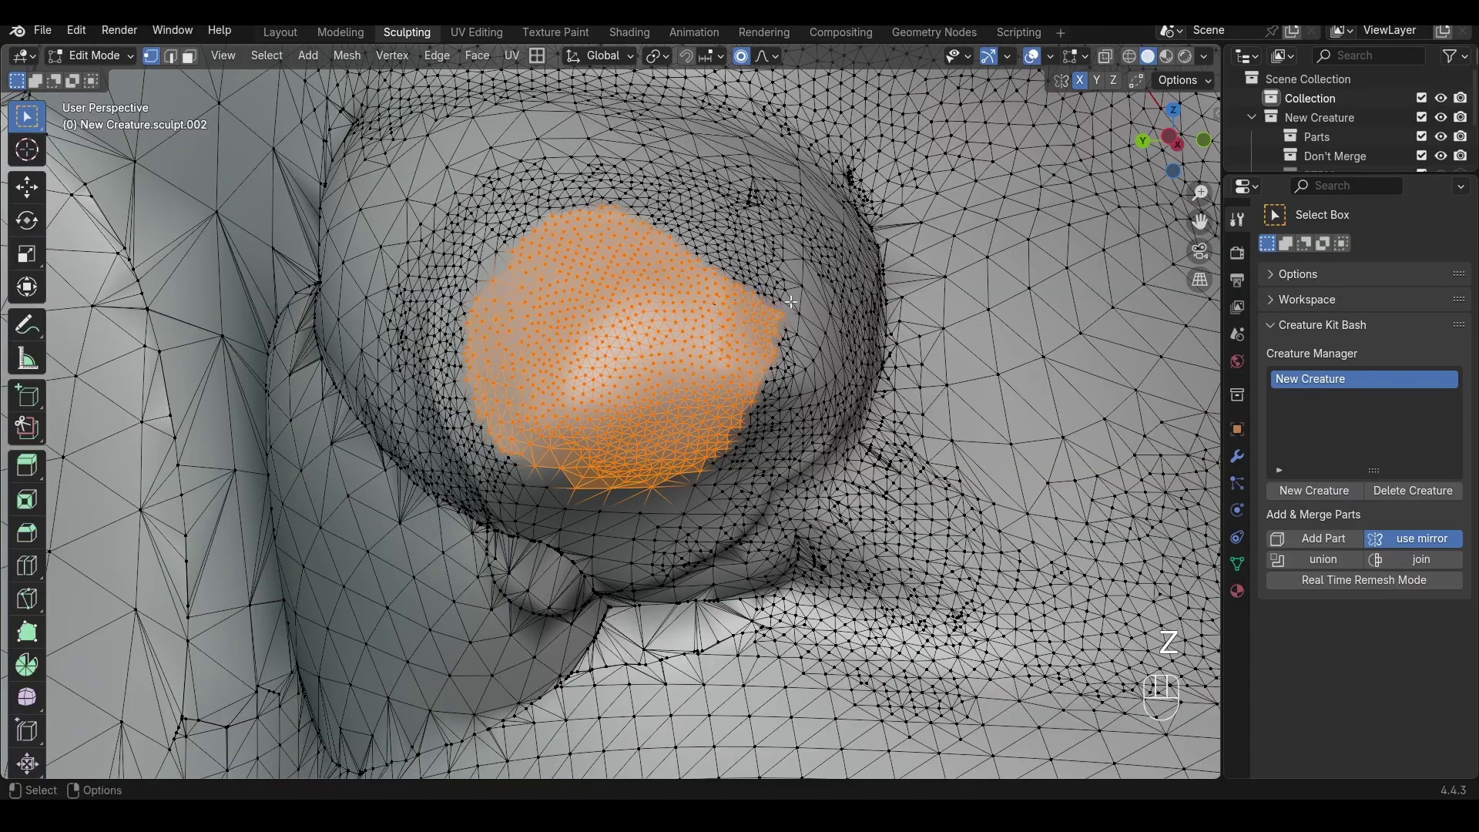
Step: Select a vertex near the rim of the inner opening and grow the selection to check how the surfaces connect
{"action": "left_click_drag", "start_coordinate": [790, 301], "coordinate": [776, 264], "text": "alt"}
{"action": "middle_click_drag", "start_coordinate": [777, 263], "coordinate": [744, 88], "text": "alt"}
{"action": "middle_click_drag", "start_coordinate": [693, 601], "coordinate": [645, 381], "text": "alt"}
{"action": "left_click_drag", "start_coordinate": [645, 380], "coordinate": [704, 456], "text": "alt"}
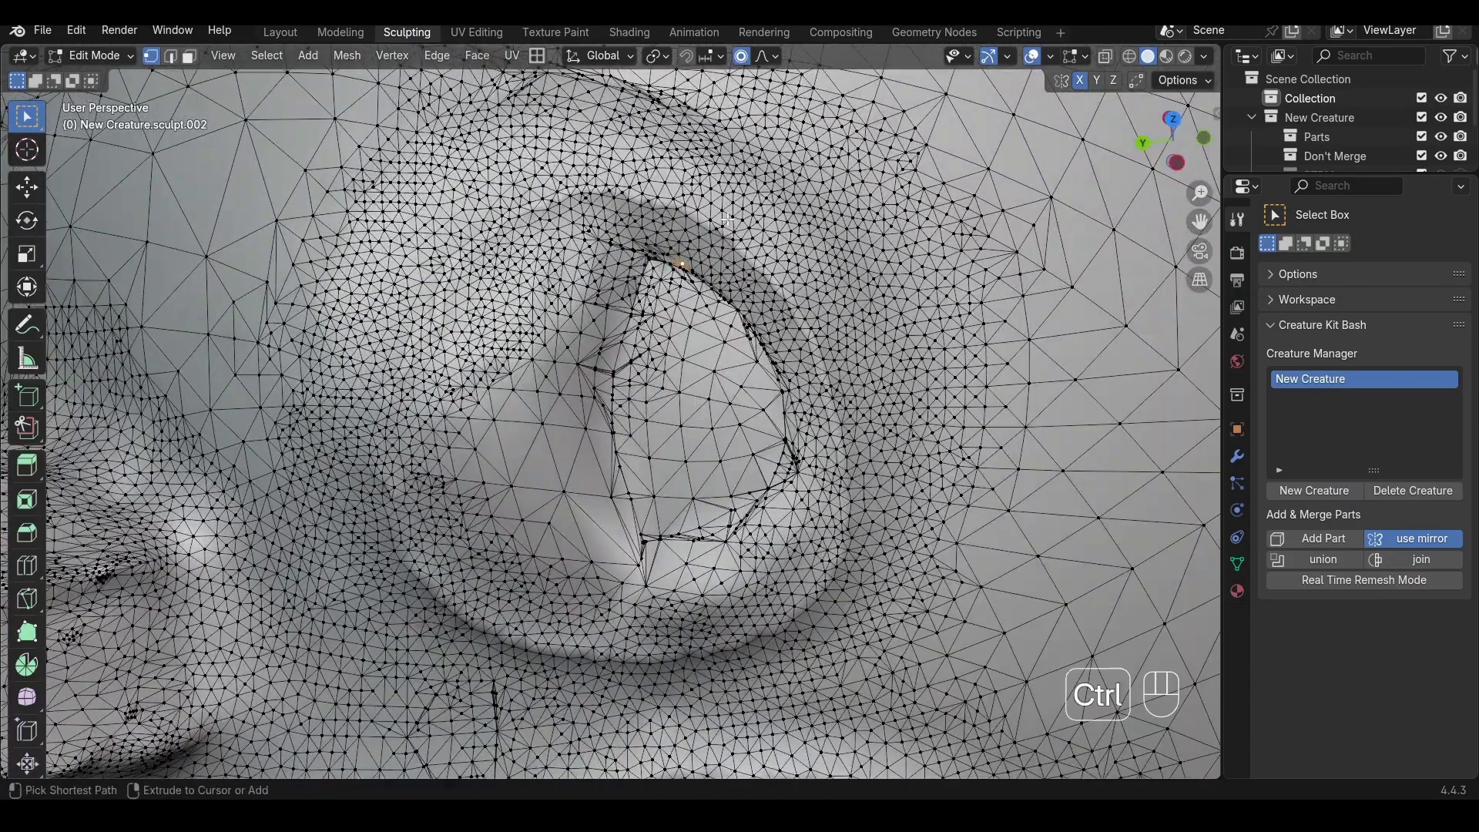
{"action": "key", "text": "ctrl+KP_Add"}
{"action": "key", "text": "ctrl+KP_Add"}
{"action": "key", "text": "ctrl+KP_Add"}
{"action": "left_click_drag", "start_coordinate": [697, 231], "coordinate": [684, 328], "text": "alt"}
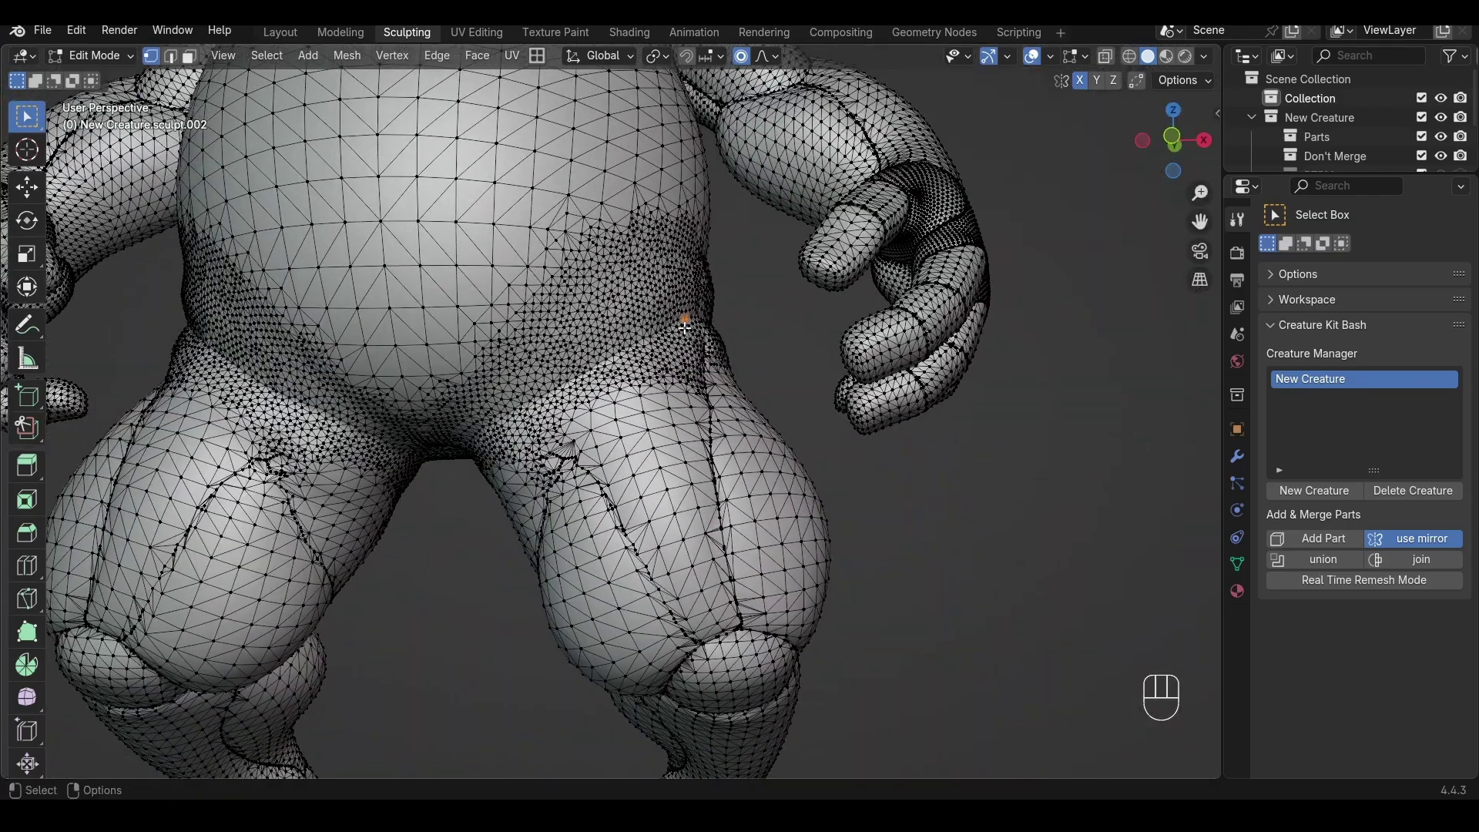
Step: Return to Object Mode and deselect the creature mesh
{"action": "key", "text": "Tab"}
{"action": "scroll", "coordinate": [647, 342], "scroll_direction": "down", "scroll_amount": 4}
{"action": "left_click_drag", "start_coordinate": [717, 163], "coordinate": [710, 213], "text": "alt"}
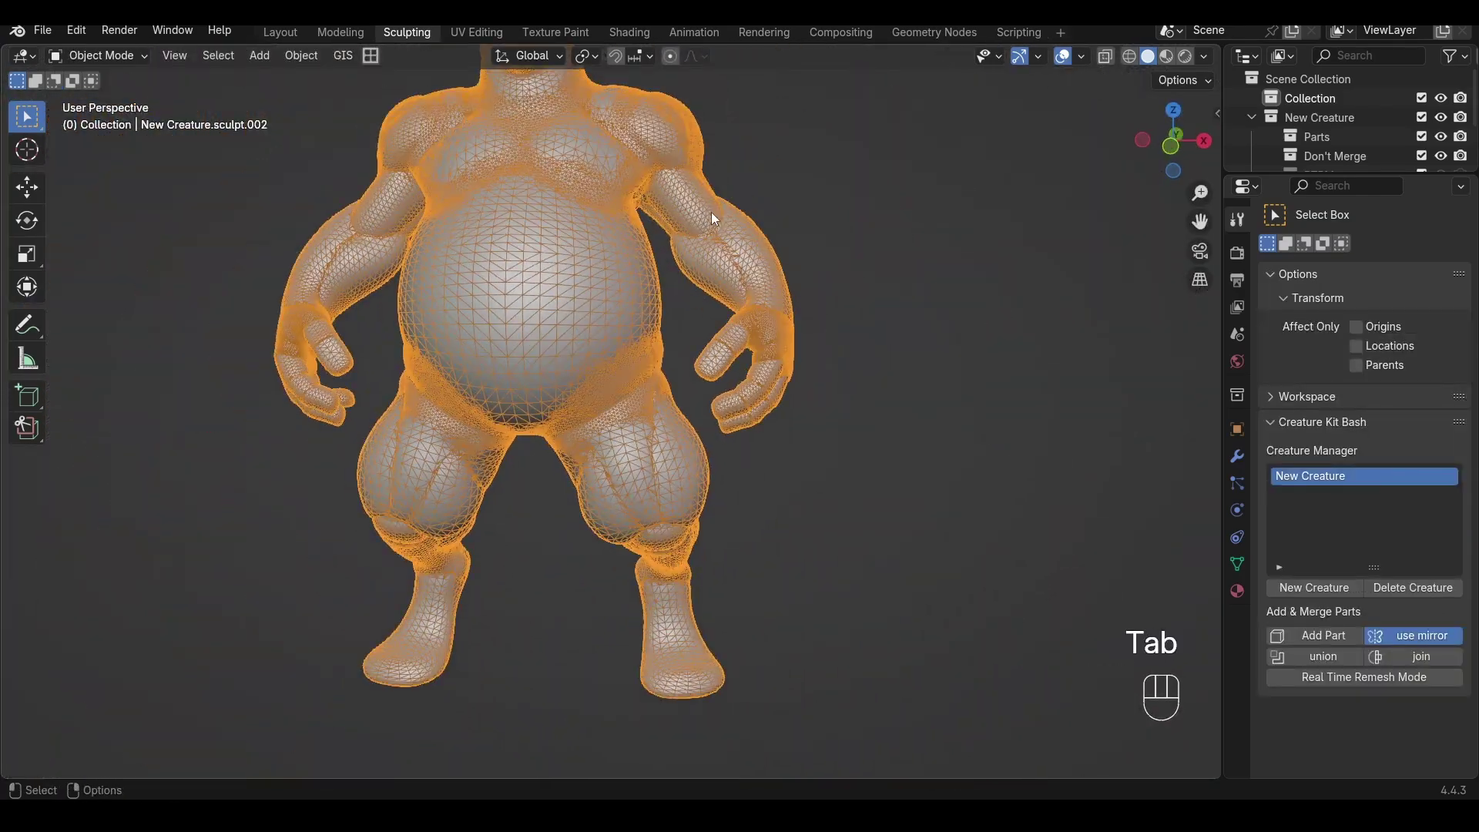
{"action": "scroll", "coordinate": [715, 220], "scroll_direction": "down", "scroll_amount": 2}
{"action": "left_click_drag", "start_coordinate": [753, 280], "coordinate": [857, 313], "text": "alt"}
{"action": "left_click", "coordinate": [835, 308]}
{"action": "scroll", "coordinate": [824, 311], "scroll_direction": "up", "scroll_amount": 1}
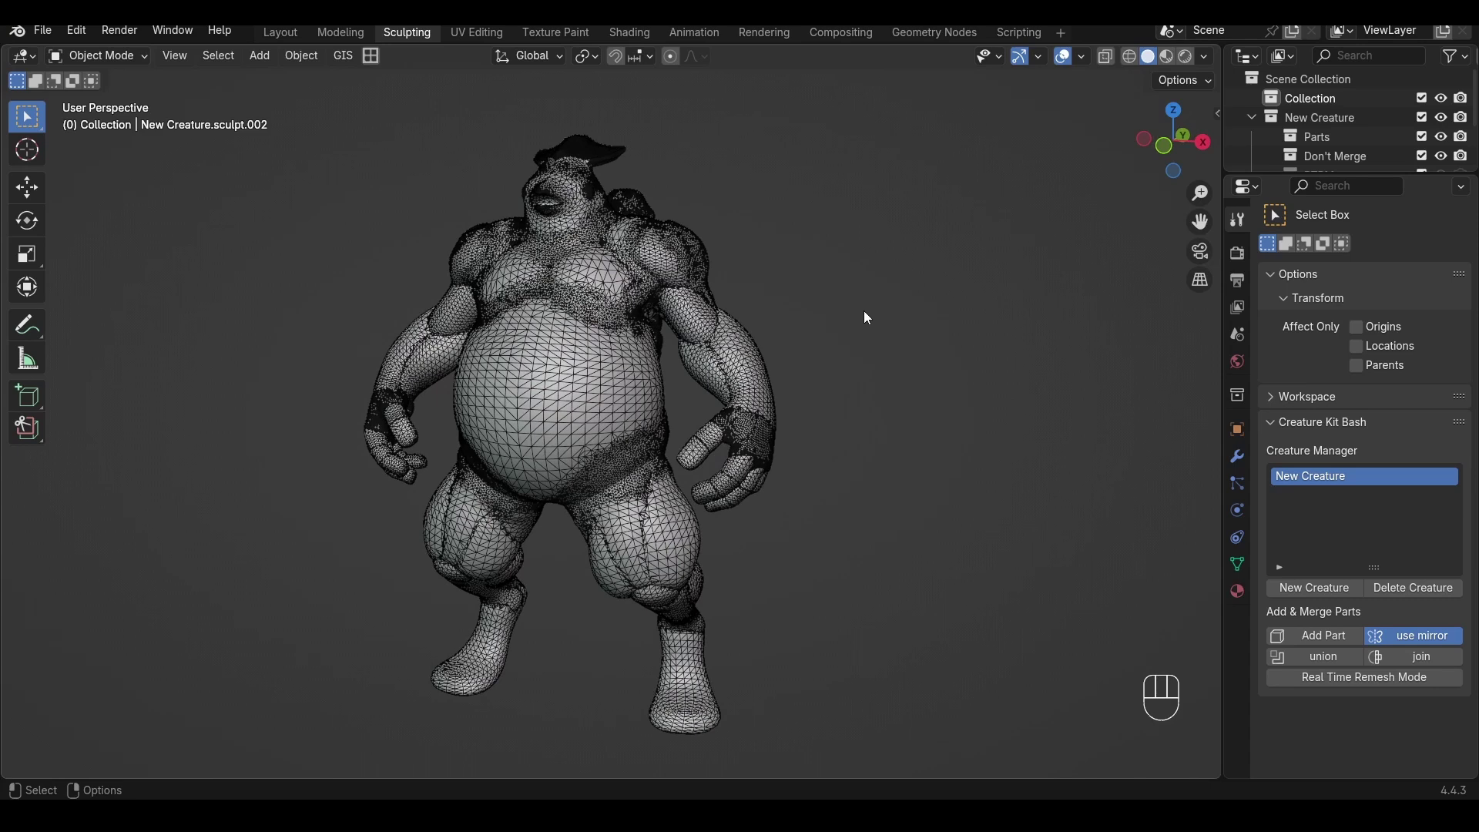
Step: Remesh the whole creature in Sculpt Mode and hide the viewport overlays
{"action": "key", "text": "Tab"}
{"action": "left_click", "coordinate": [866, 418]}
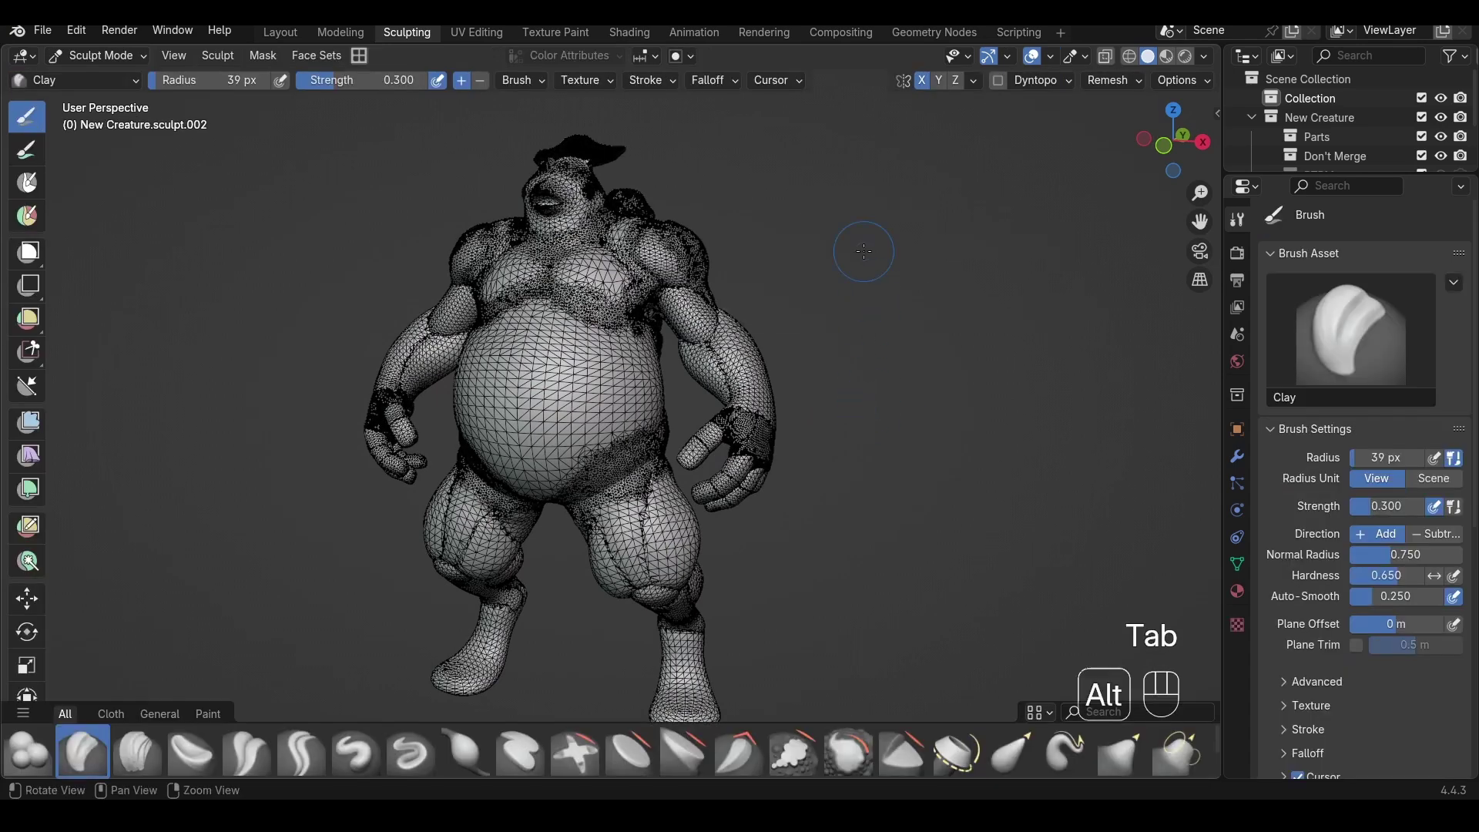
{"action": "left_click_drag", "start_coordinate": [861, 248], "coordinate": [1045, 127], "text": "alt"}
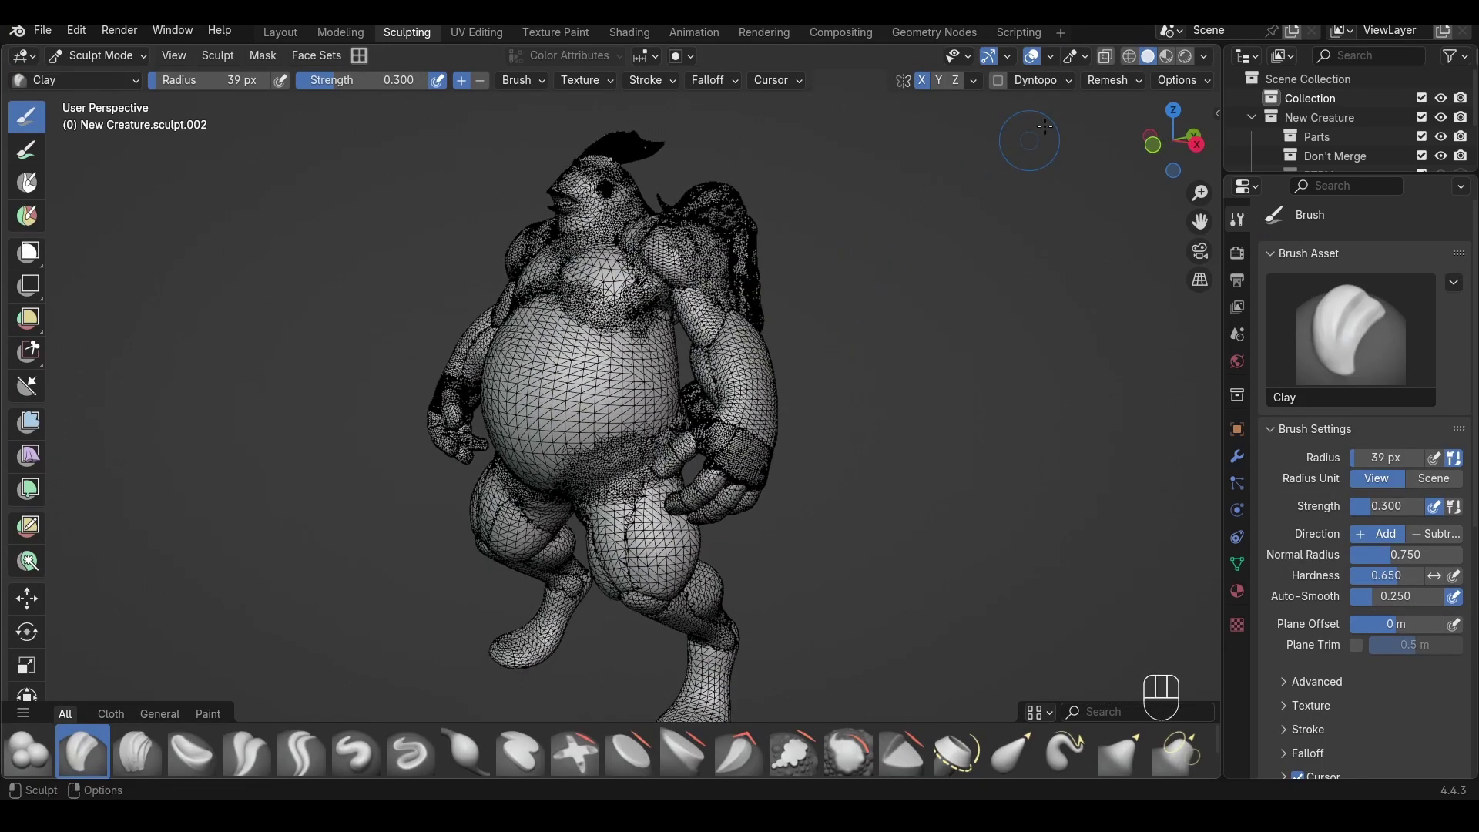
{"action": "left_click", "coordinate": [1129, 81]}
{"action": "left_click", "coordinate": [1125, 227]}
{"action": "key", "text": "z"}
{"action": "left_click", "coordinate": [868, 251]}
Step: Examine the remeshed creature's interior in wireframe and solid shading for leftover inner surfaces
{"action": "left_click_drag", "start_coordinate": [867, 250], "coordinate": [835, 239], "text": "alt"}
{"action": "scroll", "coordinate": [754, 308], "scroll_direction": "up", "scroll_amount": 4}
{"action": "key", "text": "z"}
{"action": "left_click", "coordinate": [604, 308]}
{"action": "mouse_move", "coordinate": [670, 292]}
{"action": "left_mouse_down", "text": "alt+shift"}
{"action": "mouse_move", "coordinate": [642, 362]}
{"action": "mouse_move", "coordinate": [731, 324]}
{"action": "mouse_move", "coordinate": [786, 415]}
{"action": "mouse_move", "coordinate": [637, 303]}
{"action": "mouse_move", "coordinate": [650, 287]}
{"action": "mouse_move", "coordinate": [705, 297]}
{"action": "mouse_move", "coordinate": [731, 427]}
{"action": "left_mouse_up", "text": "alt+shift"}
{"action": "scroll", "coordinate": [700, 346], "scroll_direction": "up", "scroll_amount": 3}
{"action": "key", "text": "z"}
{"action": "left_click", "coordinate": [771, 319]}
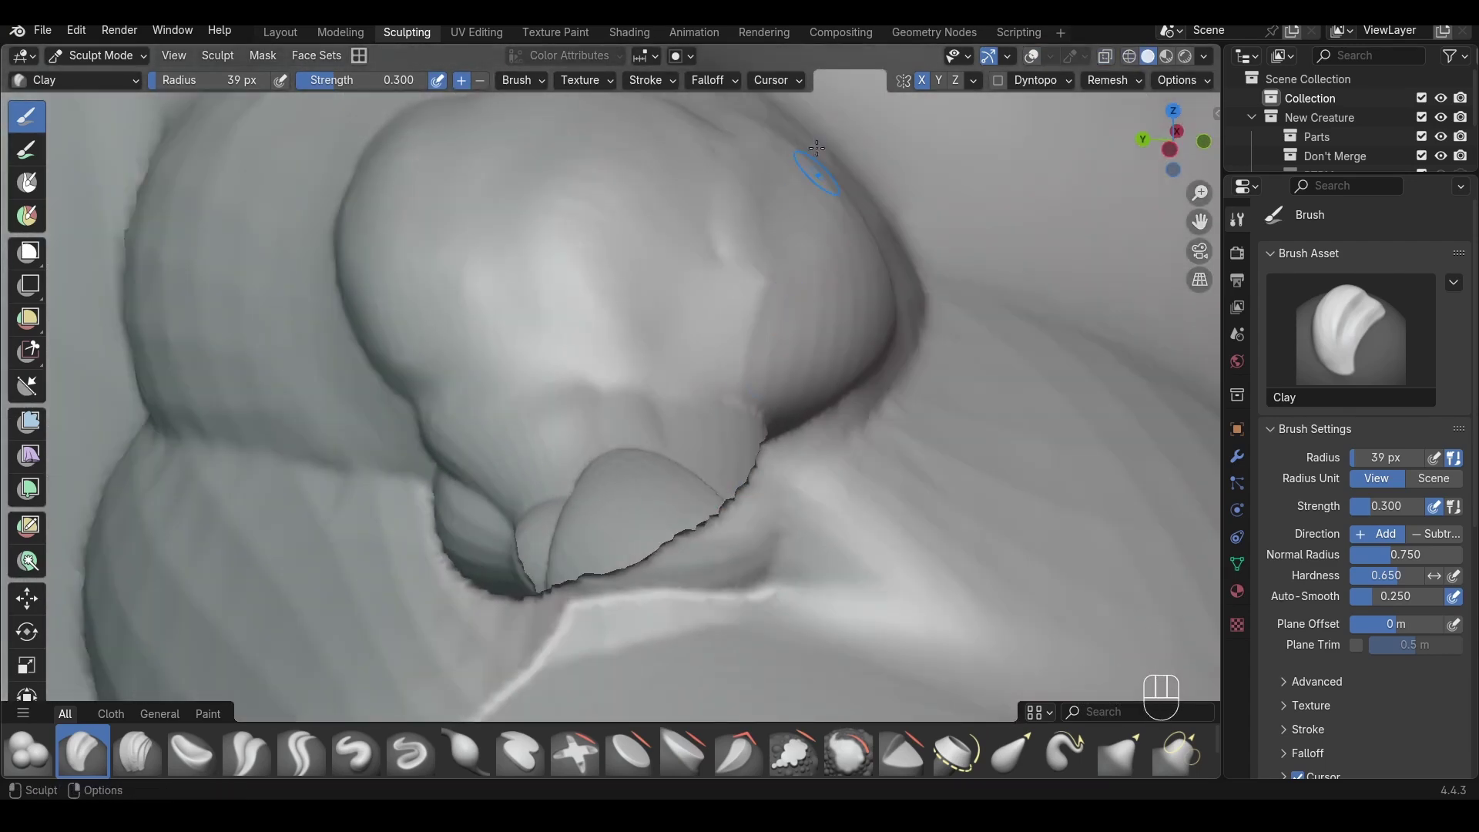
{"action": "left_click_drag", "start_coordinate": [808, 493], "coordinate": [720, 346], "text": "alt"}
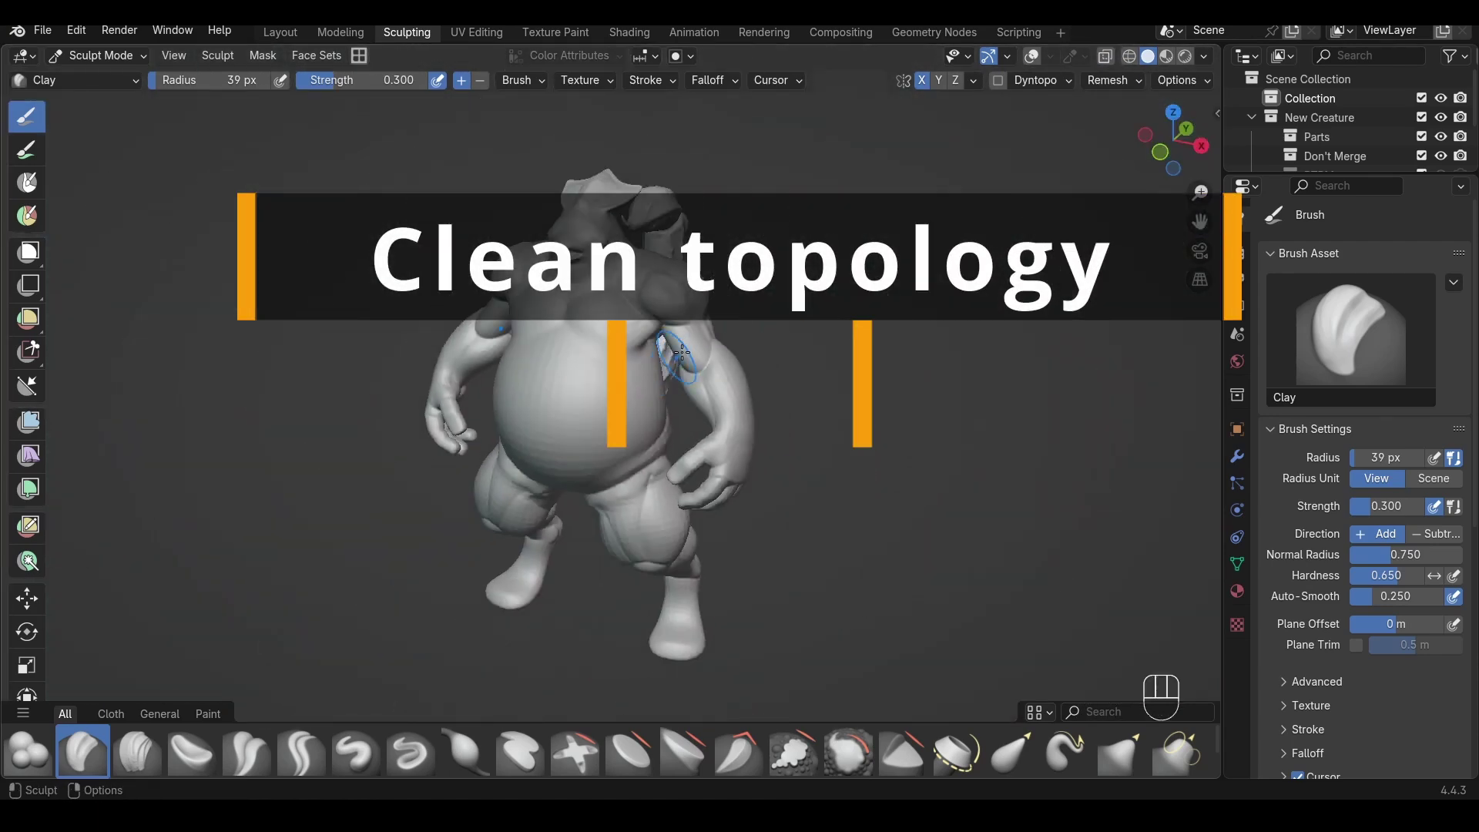
Step: Switch the remeshed creature back to Object Mode
{"action": "left_click_drag", "start_coordinate": [689, 349], "coordinate": [675, 292], "text": "alt"}
{"action": "key", "text": "Tab"}
{"action": "left_click", "coordinate": [630, 293]}
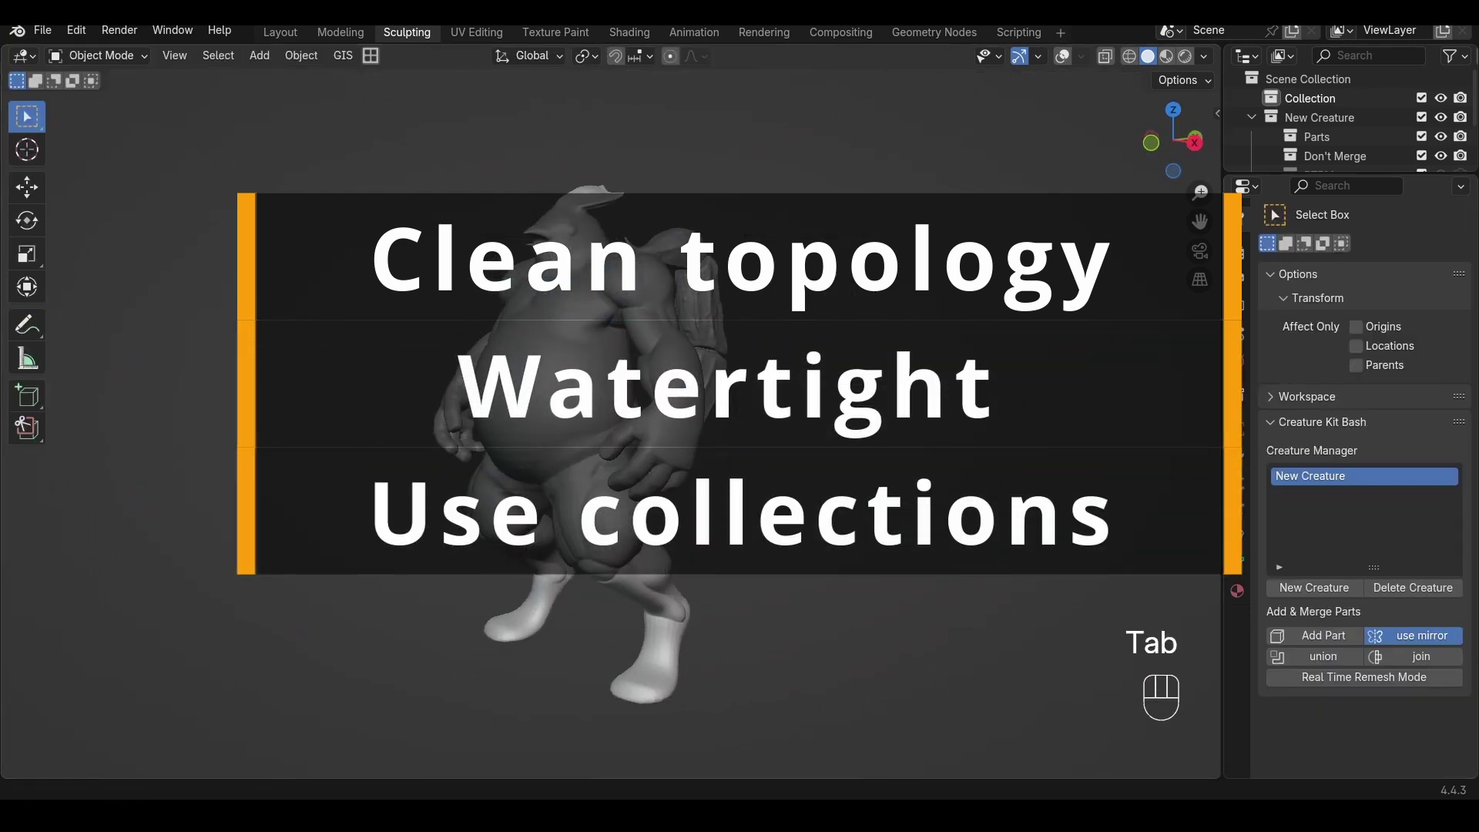